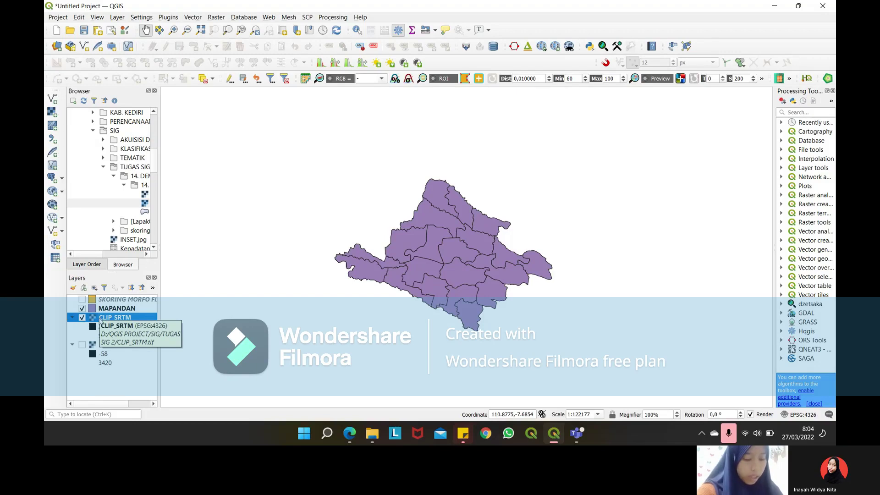
pyautogui.click(215, 19)
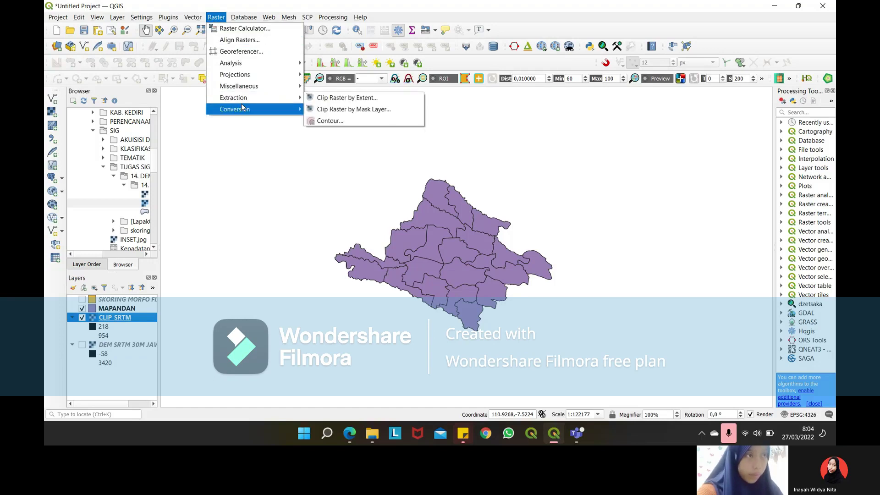
pyautogui.moveTo(259, 76)
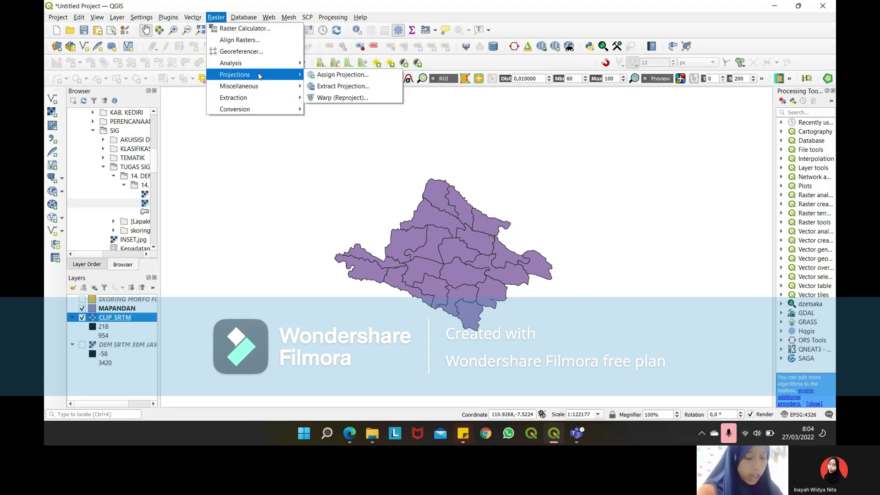
pyautogui.click(325, 98)
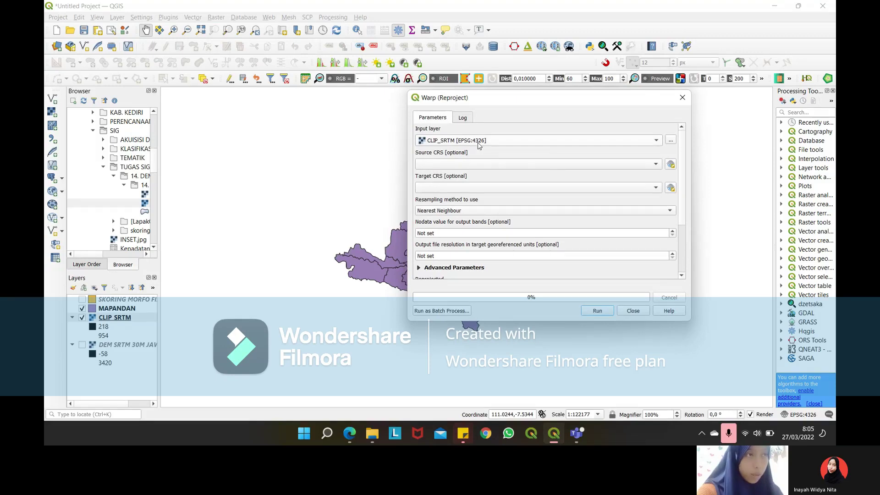
pyautogui.click(521, 165)
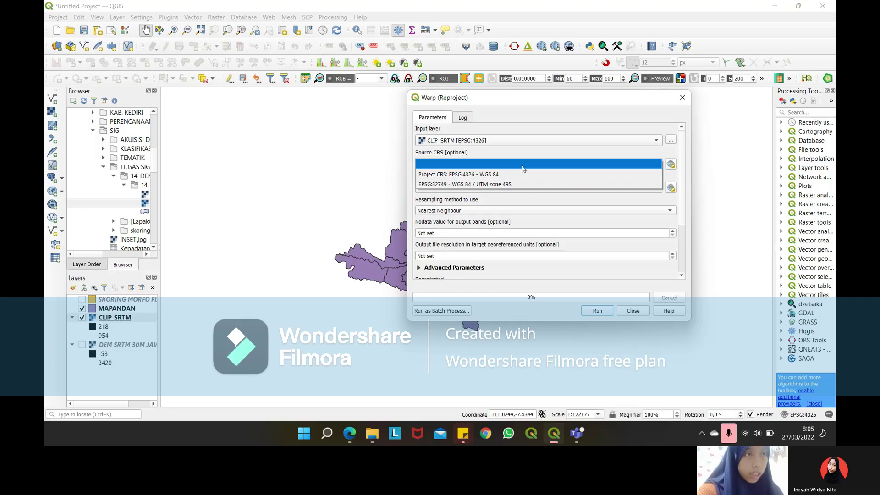
pyautogui.click(454, 174)
pyautogui.click(456, 188)
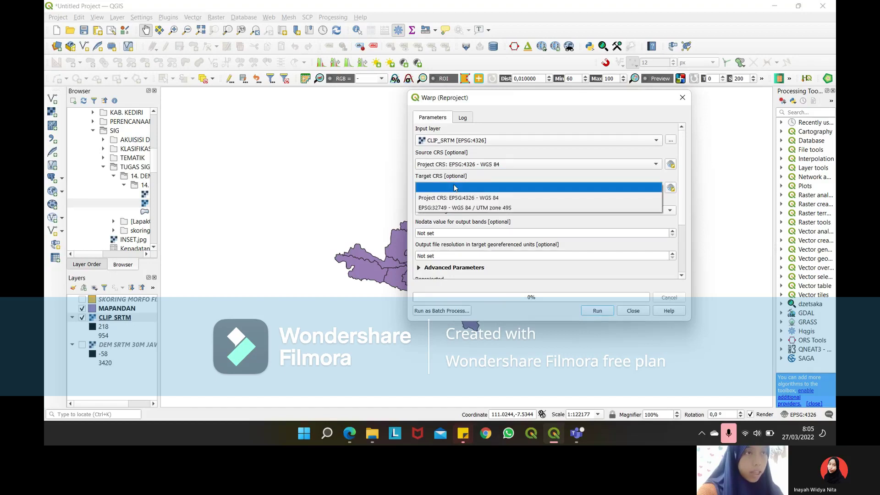
pyautogui.click(461, 209)
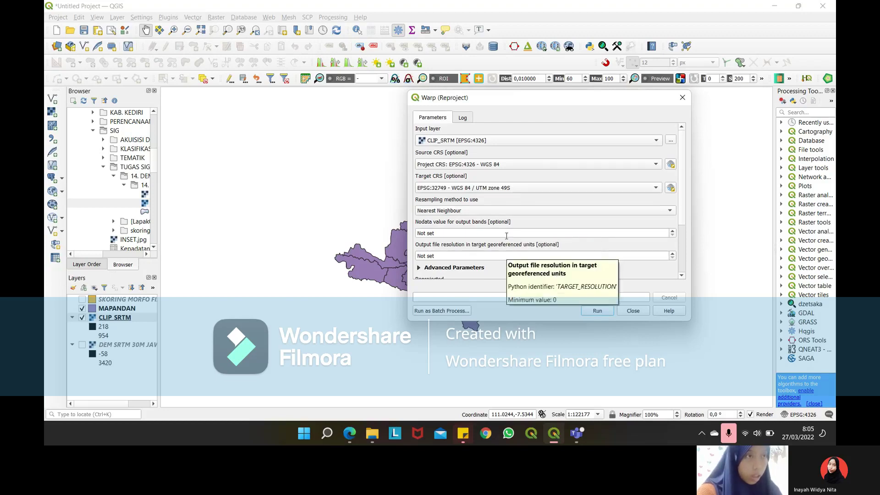
pyautogui.scroll(-2, 476, 210)
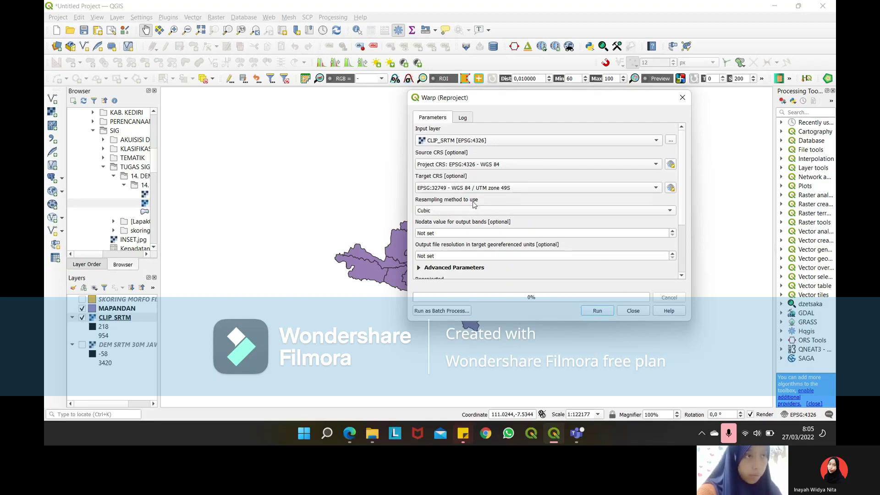
pyautogui.click(665, 211)
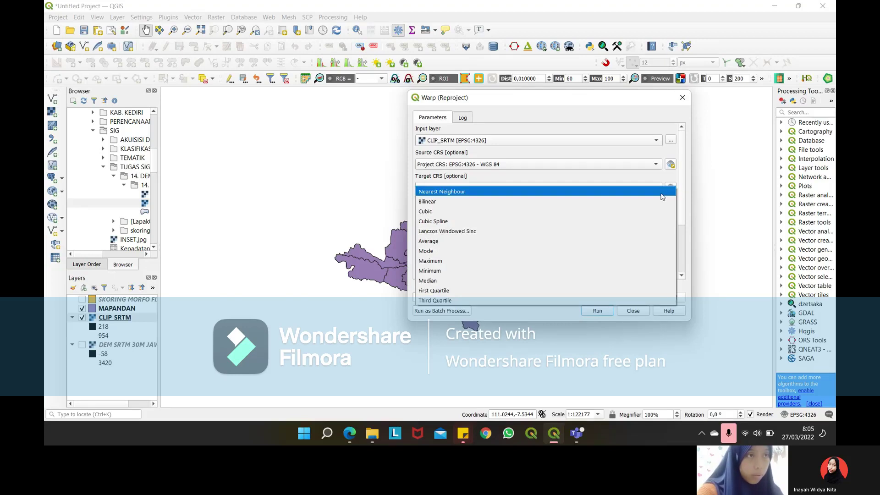
pyautogui.click(632, 311)
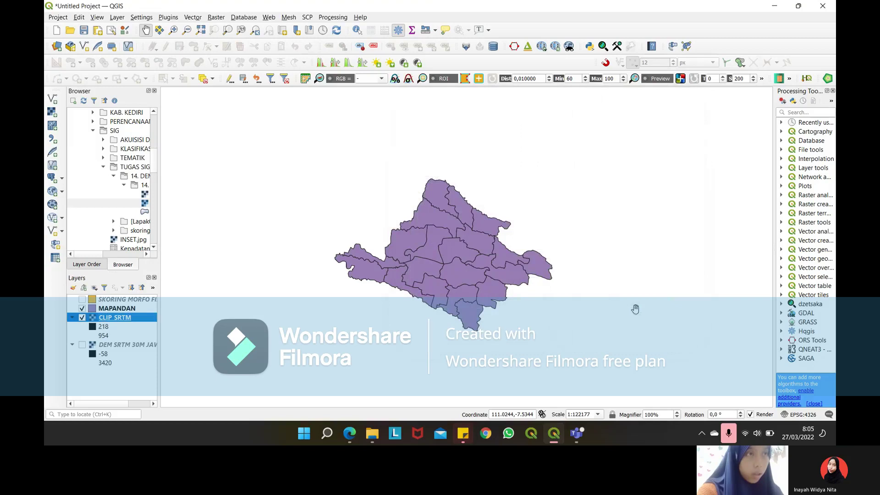
# Set up a Warp (Reproject) of CLIP_SRTM from EPSG:4326 - WGS 84 to EPSG:32749 - WGS 84 / UTM zone 49S.
pyautogui.click(215, 17)
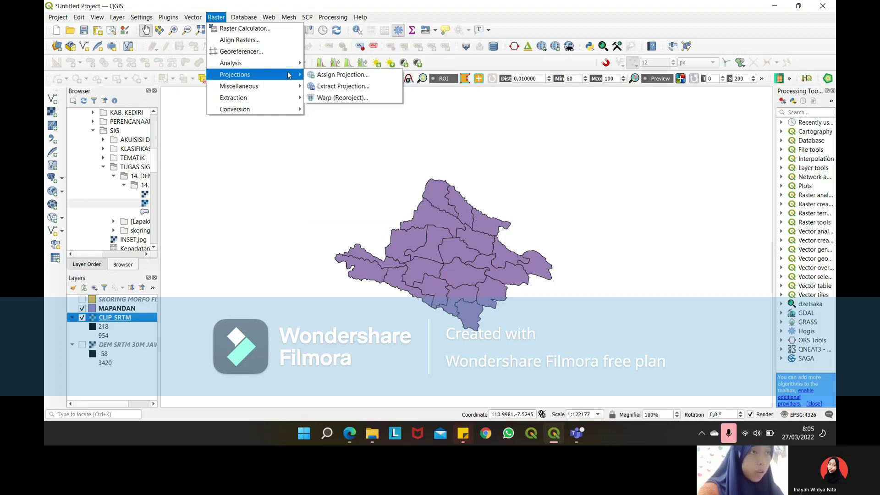
pyautogui.click(338, 98)
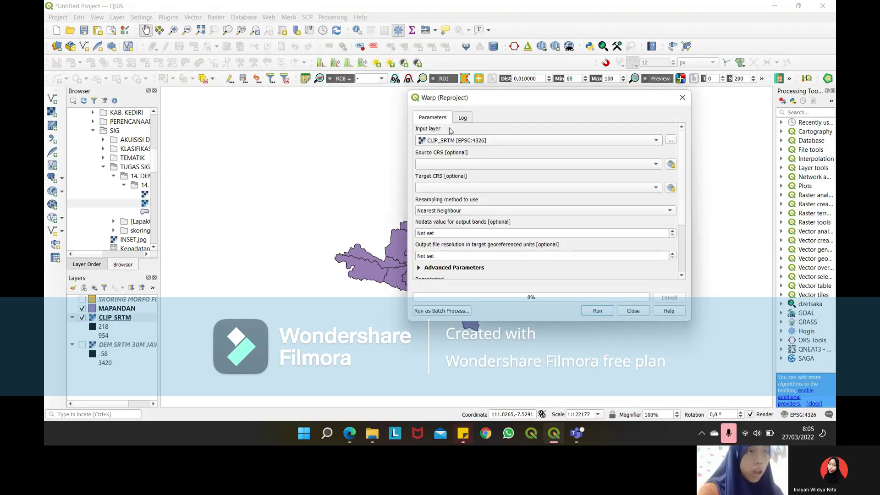
pyautogui.click(477, 165)
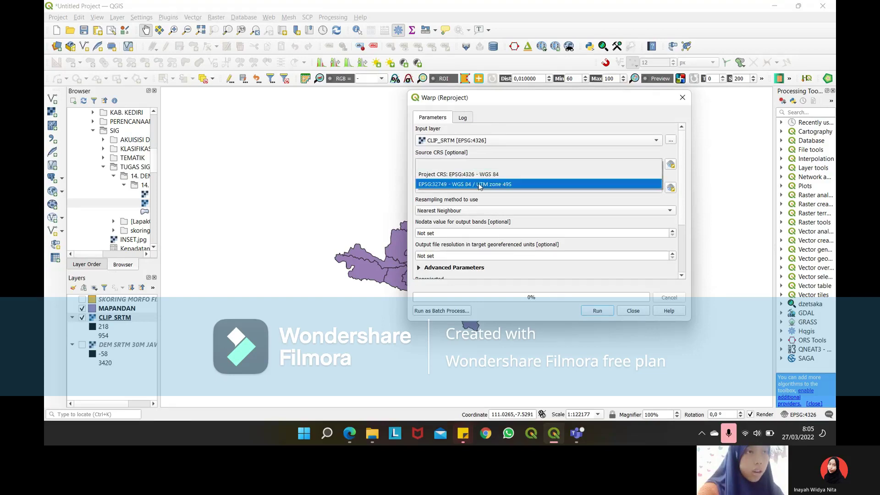
pyautogui.click(481, 175)
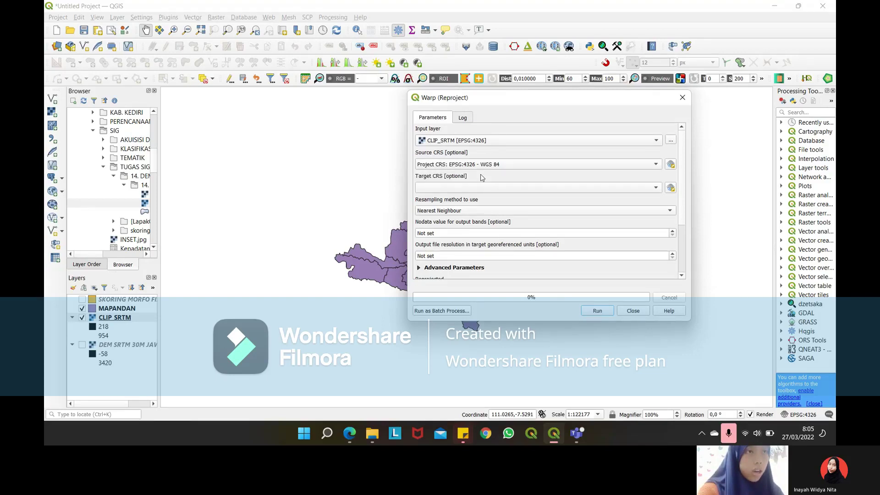
pyautogui.click(483, 188)
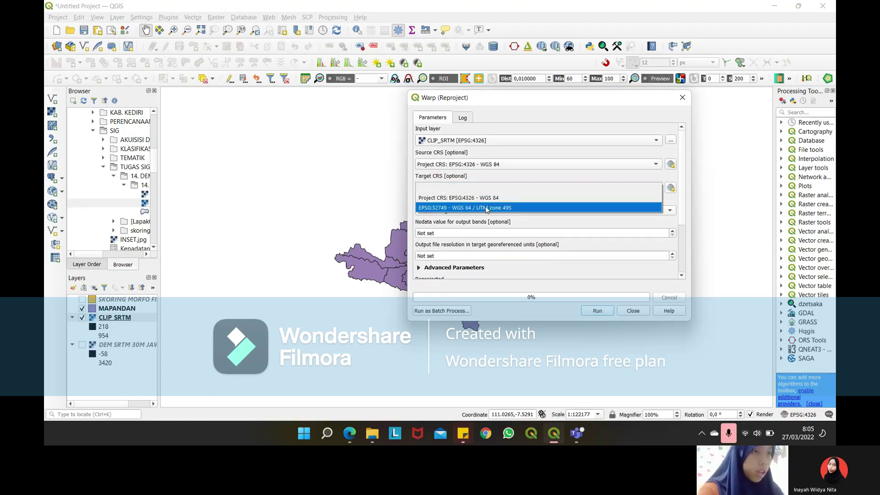
pyautogui.click(465, 208)
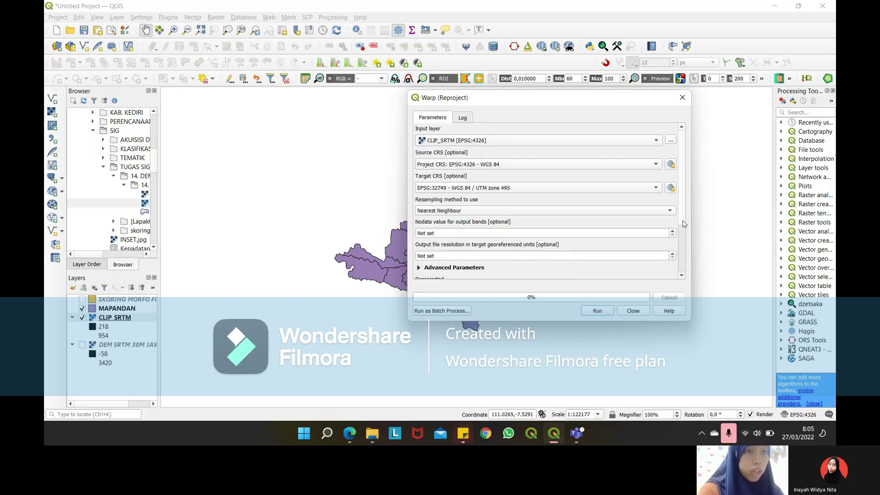
# Set the reprojected raster to save as the TIF file CLIP_SRTM_UTM in the TUGAS SIG 2 folder.
pyautogui.scroll(-3, 682, 224)
pyautogui.click(671, 214)
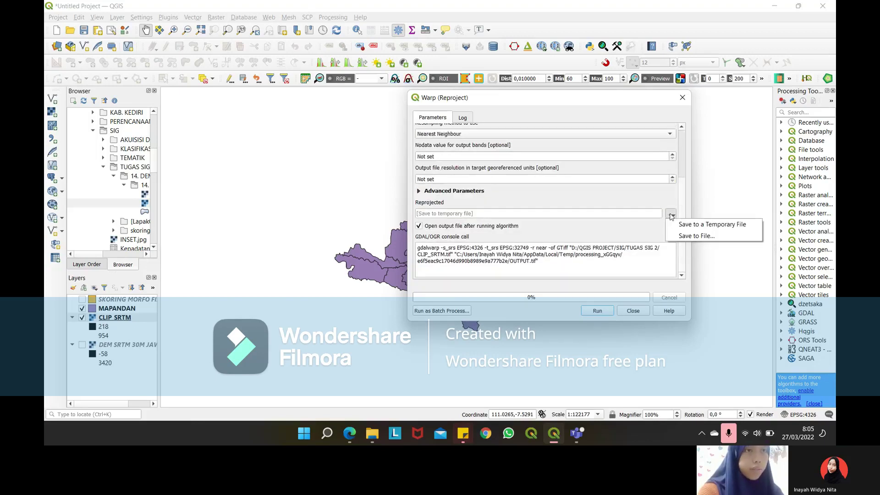
pyautogui.click(680, 235)
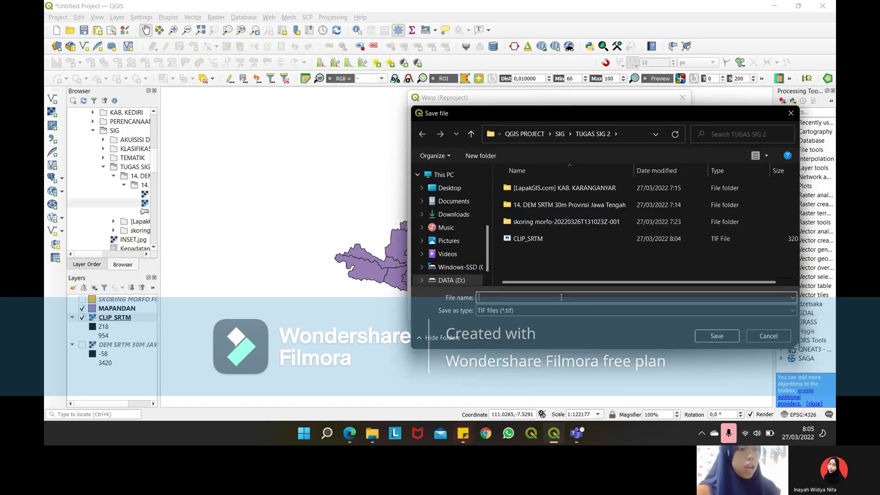
pyautogui.press('capslock')
pyautogui.write('CLIP')
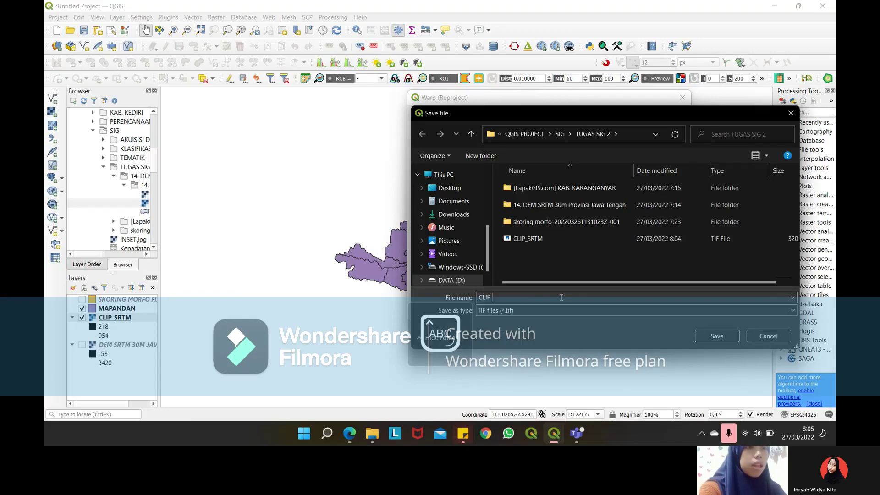
pyautogui.press('BackSpace')
pyautogui.write('_')
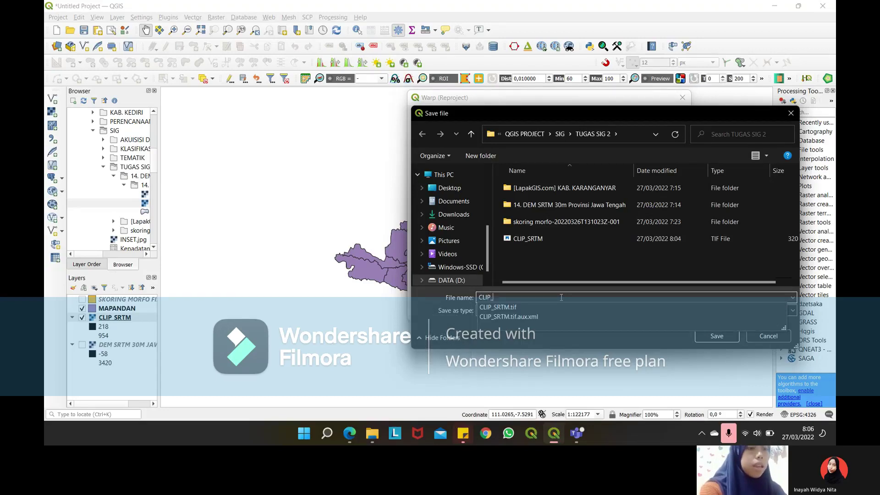
pyautogui.write('SRTM')
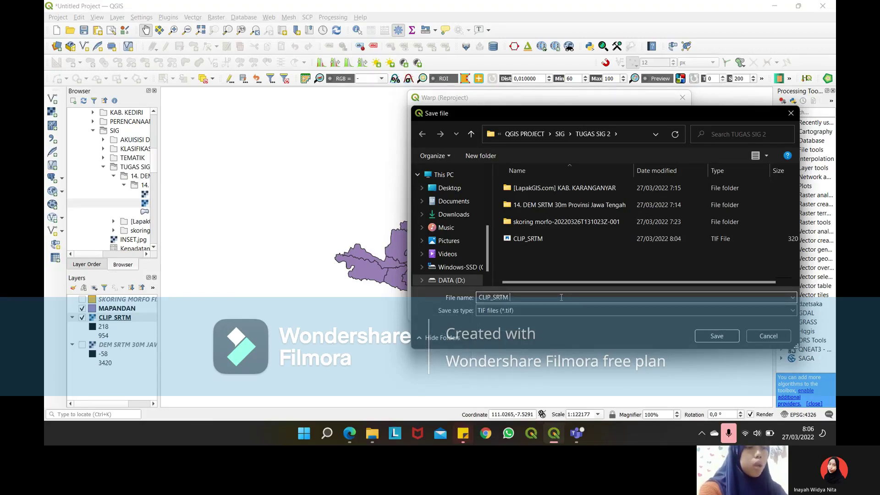
pyautogui.press('BackSpace')
pyautogui.write('_')
pyautogui.press('capslock')
pyautogui.write('UTM')
pyautogui.press('capslock')
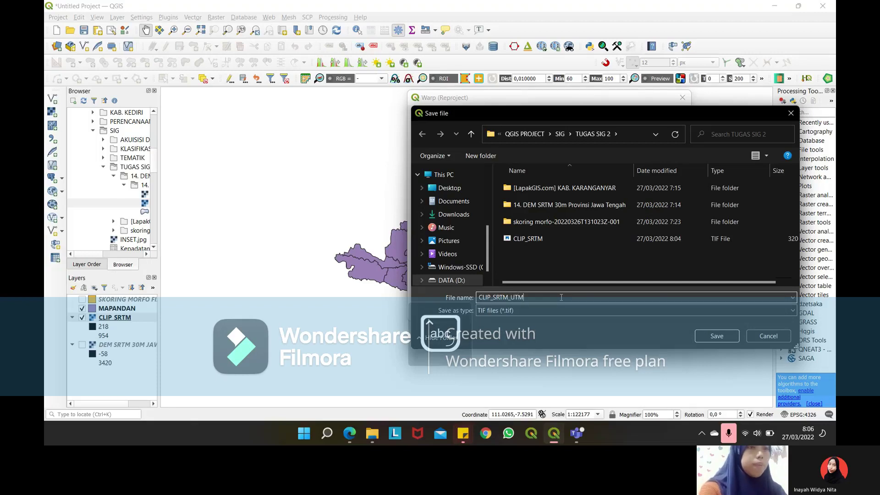
pyautogui.click(721, 340)
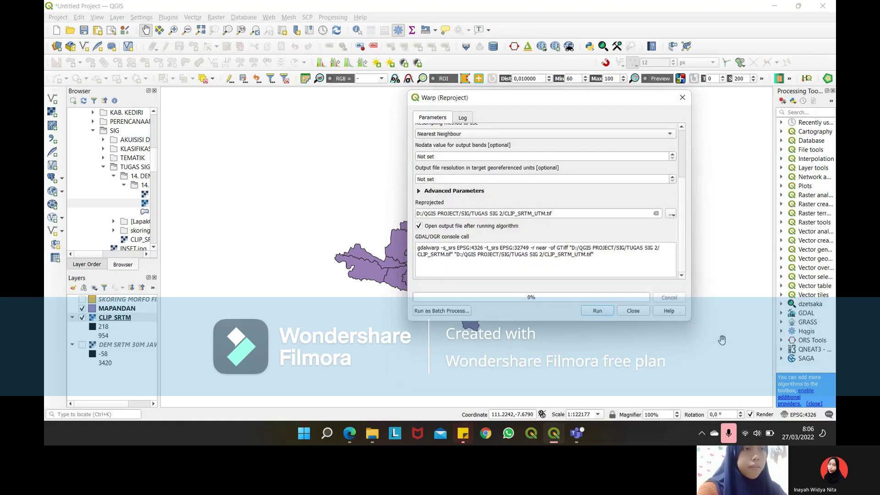
# Run the reprojection, then collapse and hide the original CLIP_SRTM layer.
pyautogui.click(601, 314)
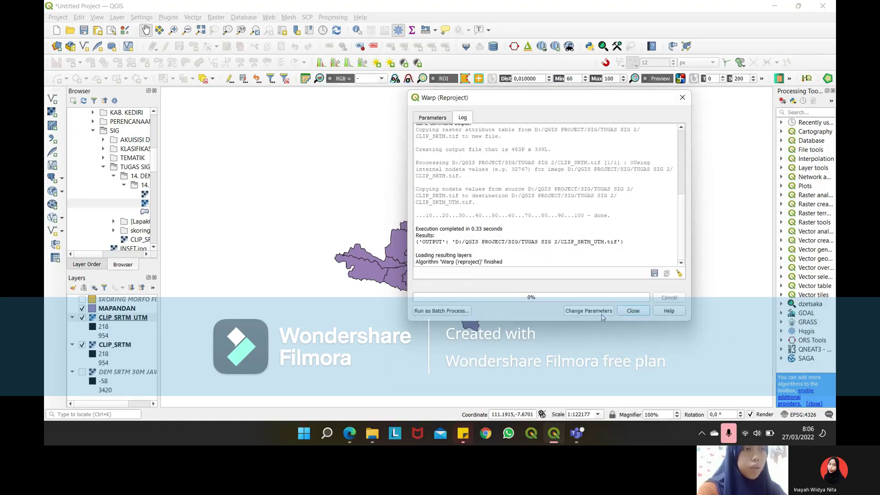
pyautogui.click(632, 311)
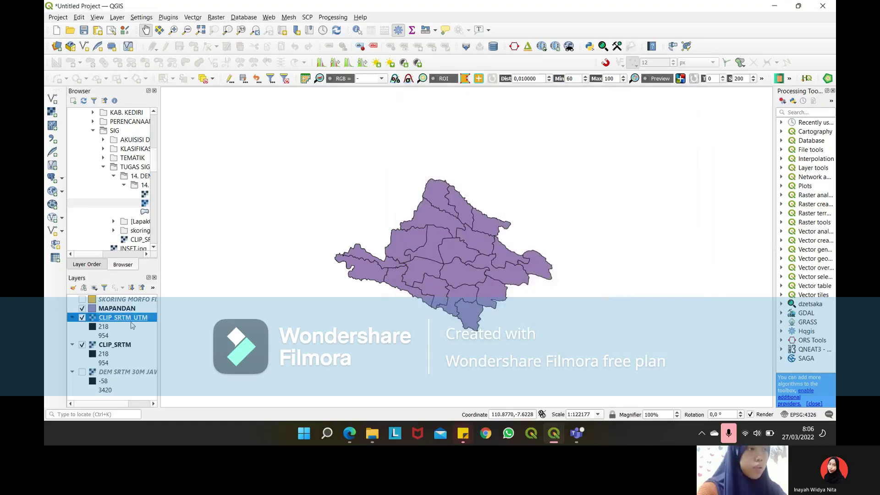
pyautogui.click(72, 347)
pyautogui.click(81, 346)
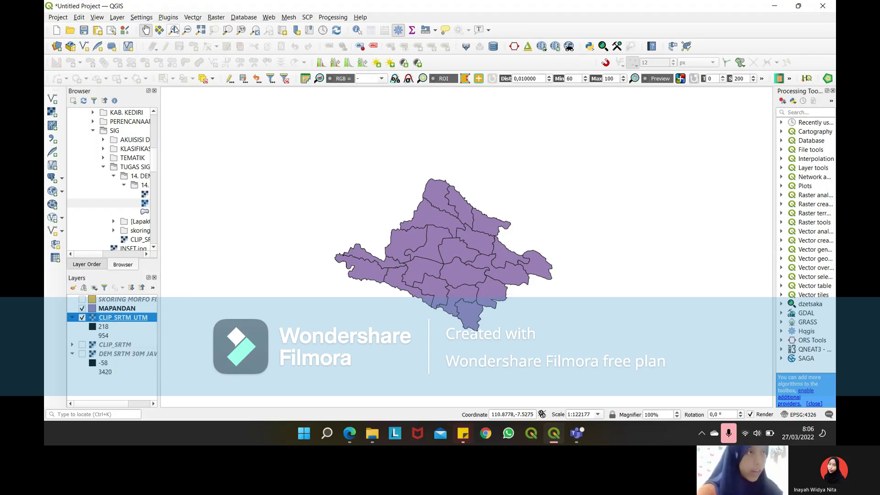
# Set up a Slope analysis of CLIP_SRTM_UTM with slope expressed as percent instead of degrees.
pyautogui.click(216, 17)
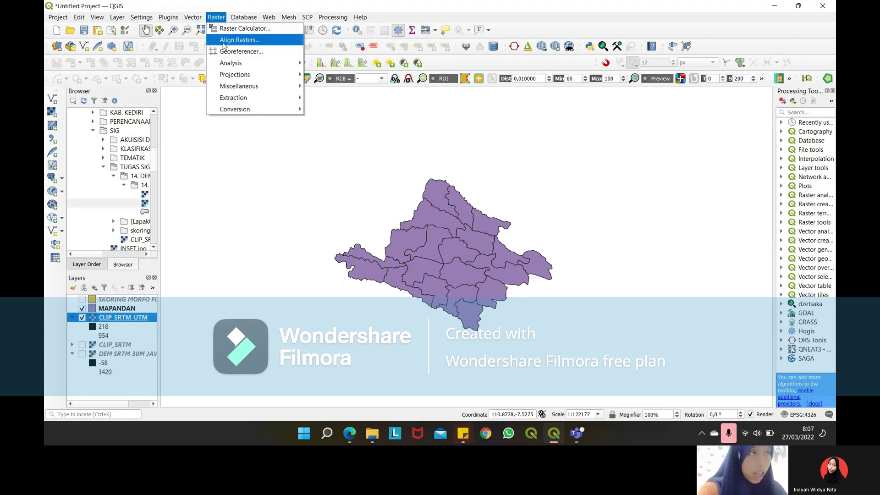
pyautogui.moveTo(256, 62)
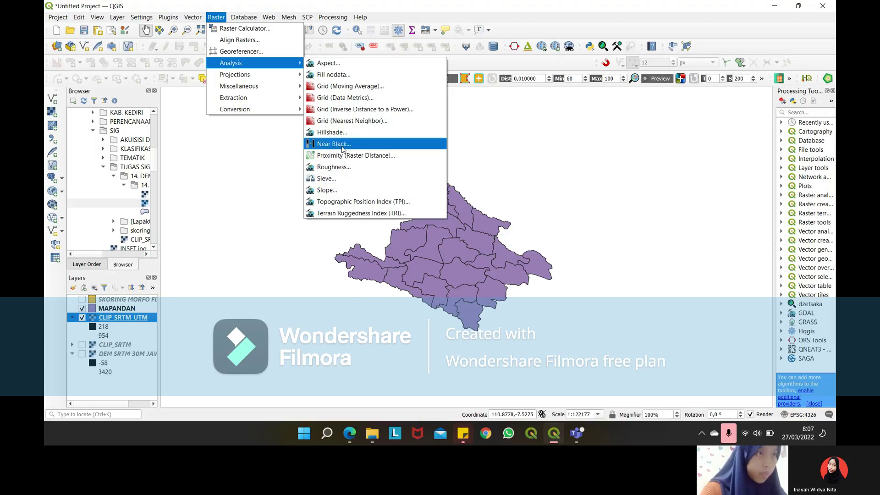
pyautogui.click(361, 190)
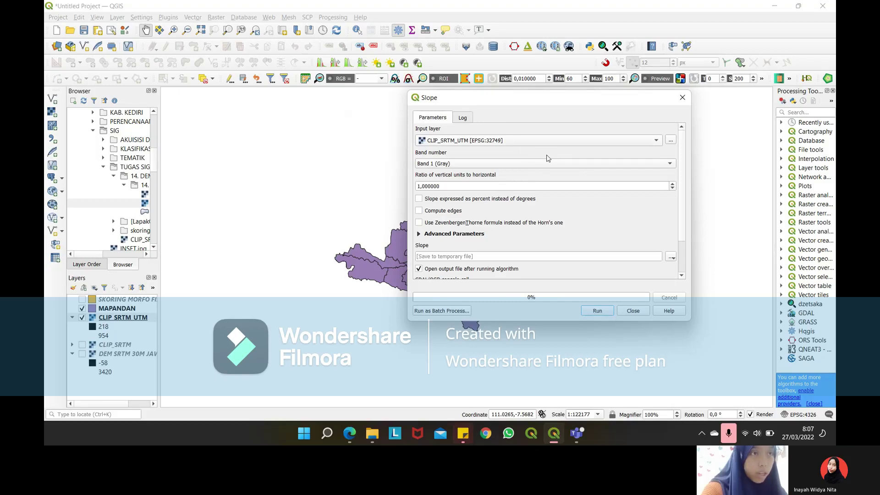
pyautogui.click(419, 200)
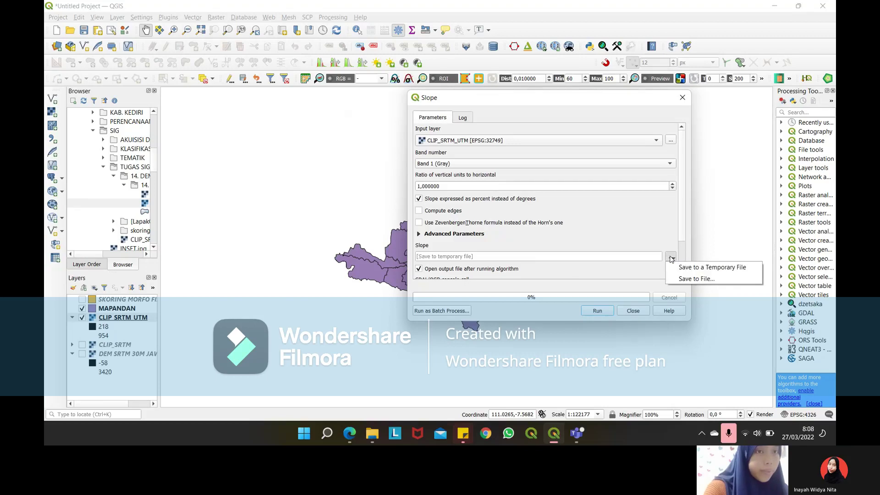
# Set the slope output to save as the TIF file SLOPE_MAPANDAN in the TUGAS SIG 2 folder.
pyautogui.click(681, 279)
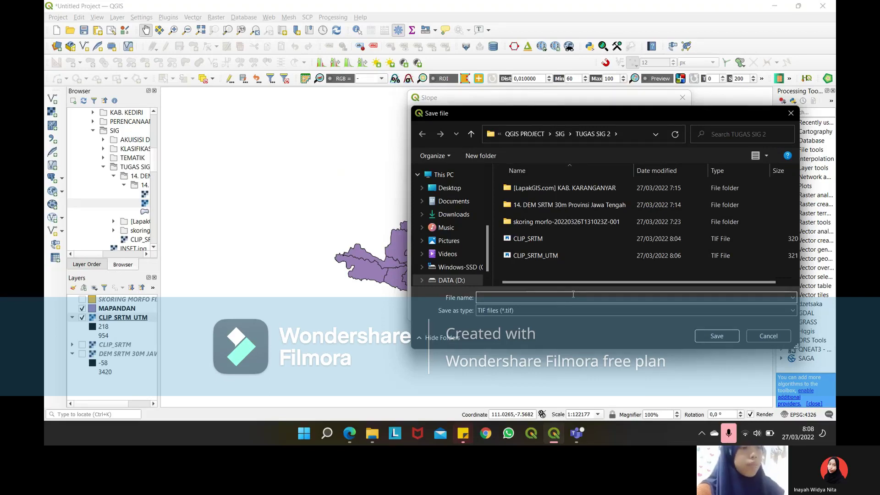
pyautogui.press('capslock')
pyautogui.write('SL')
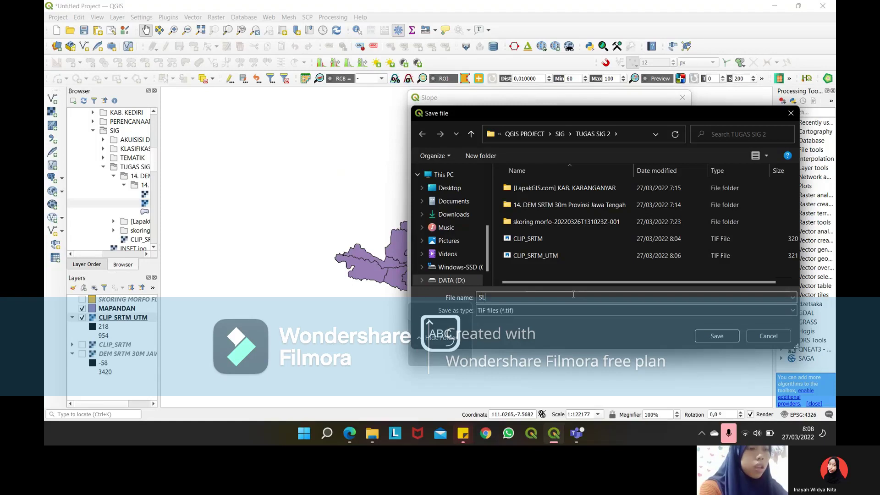
pyautogui.write('OPE')
pyautogui.press('capslock')
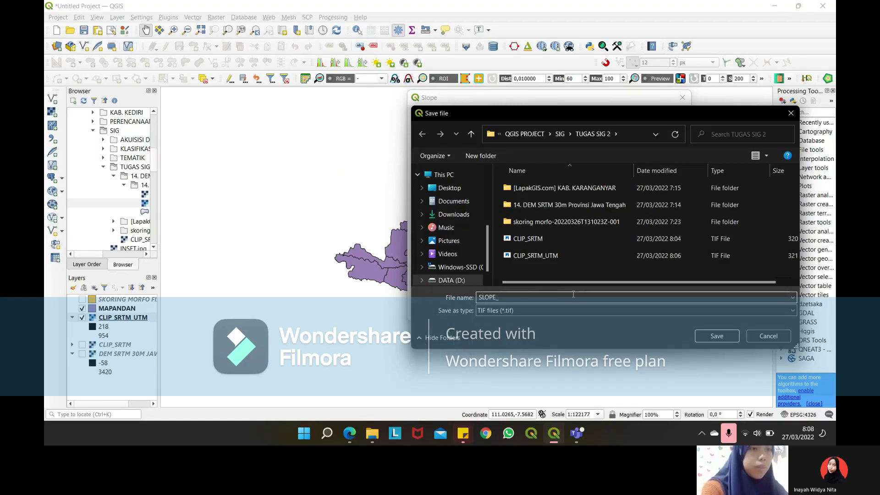
pyautogui.press('capslock')
pyautogui.write('_MAPANDAN')
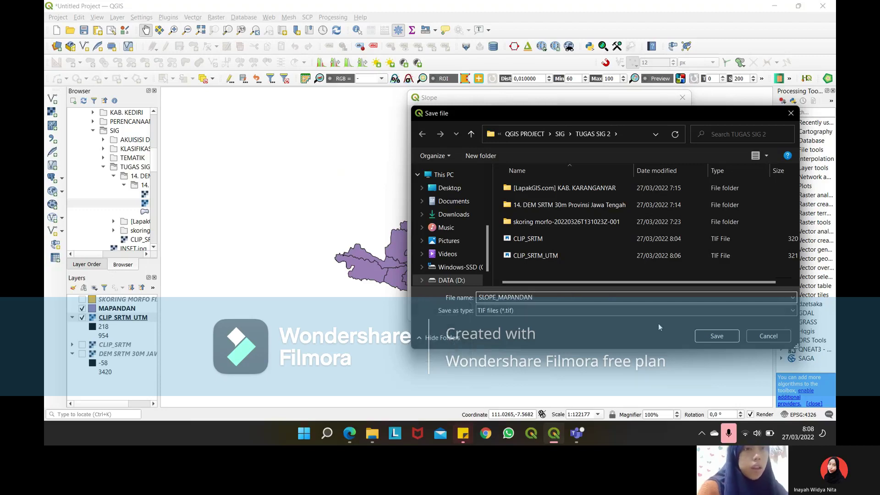
pyautogui.click(707, 335)
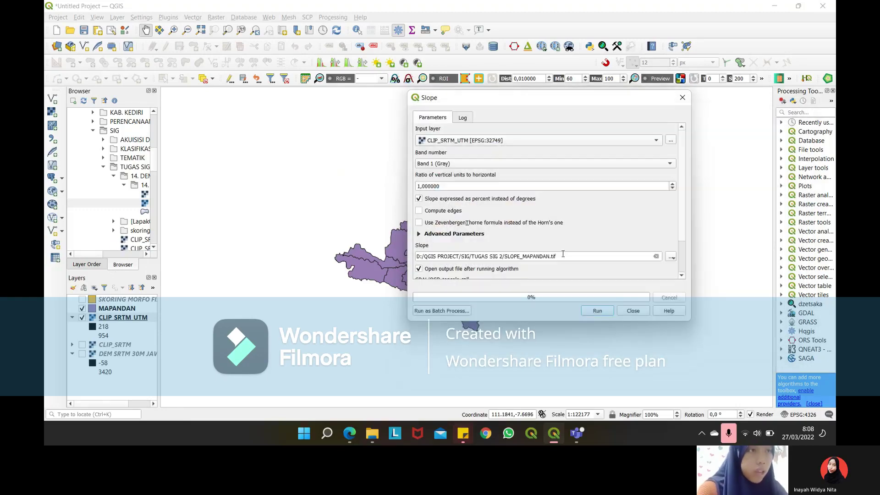
pyautogui.click(671, 166)
pyautogui.click(672, 166)
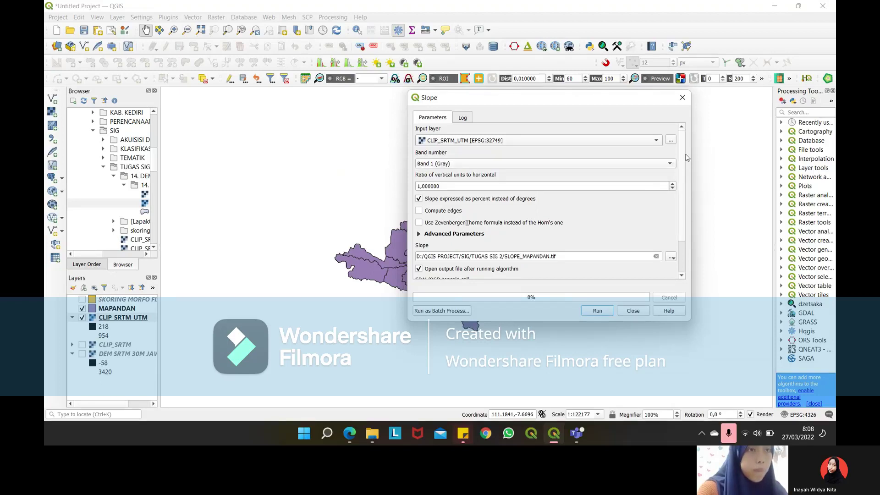
# Run the Slope analysis and close its dialog.
pyautogui.scroll(-2, 685, 151)
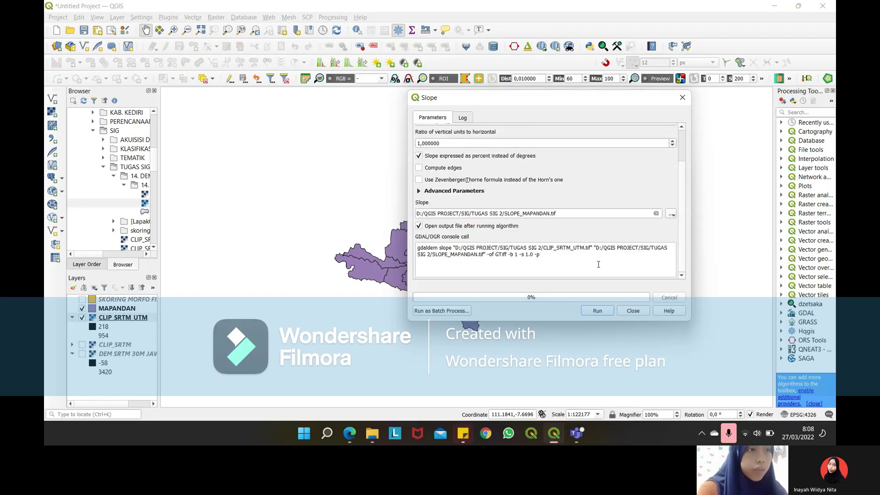
pyautogui.click(608, 313)
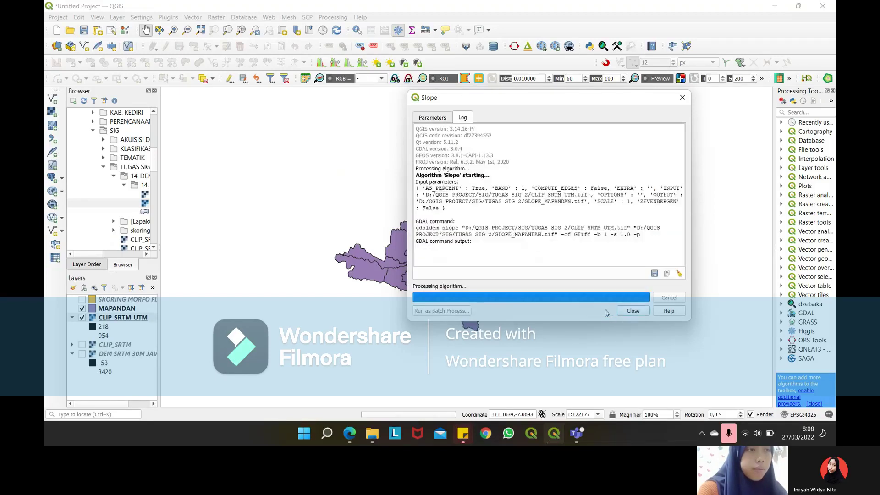
pyautogui.click(632, 312)
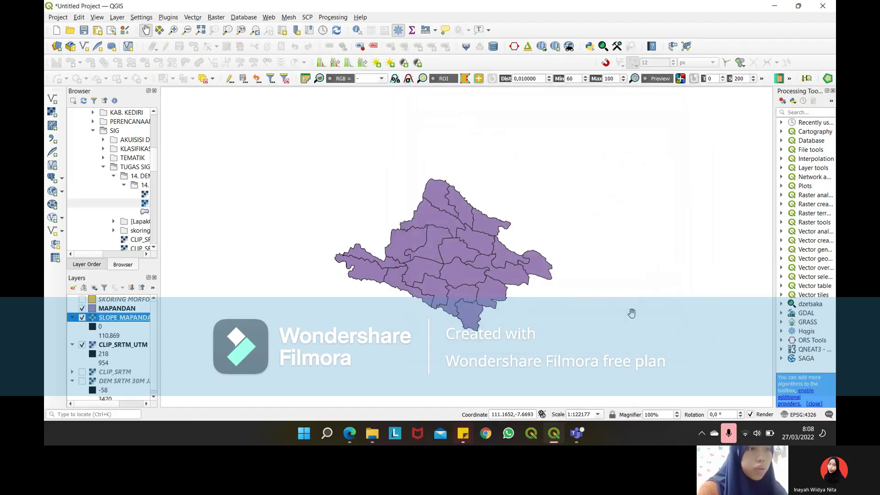
# Collapse and hide the CLIP_SRTM_UTM layer, and hide the MAPANDAN layer to expose the slope raster.
pyautogui.click(72, 344)
pyautogui.click(82, 345)
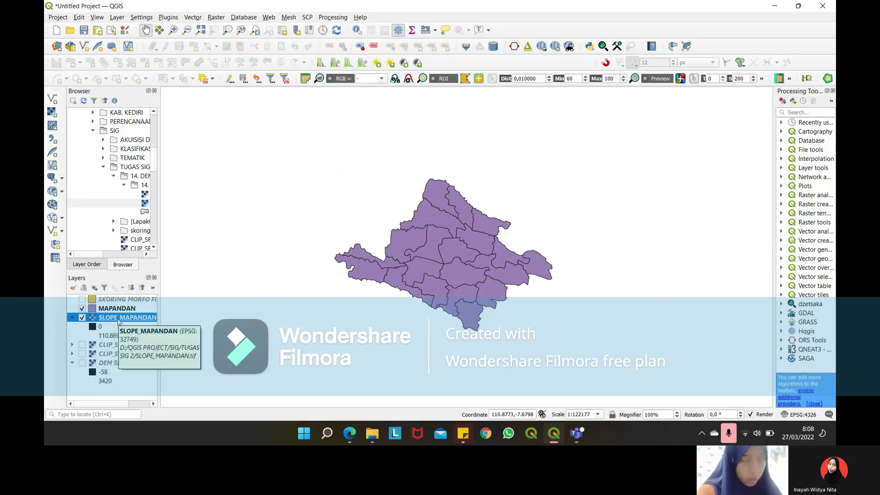
pyautogui.click(82, 308)
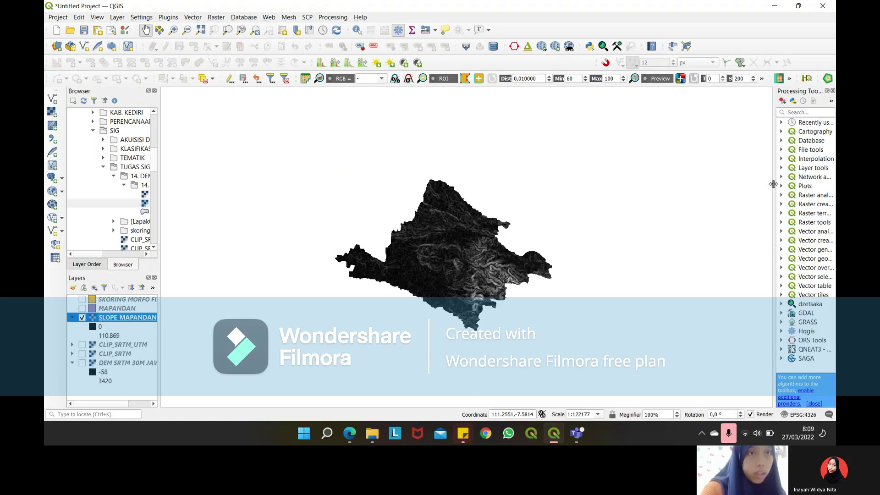
# Find the Reclassify by table algorithm in a widened Processing Toolbox and open its reclassification table for SLOPE_MAPANDAN.
pyautogui.moveTo(773, 183); pyautogui.dragTo(685, 184)
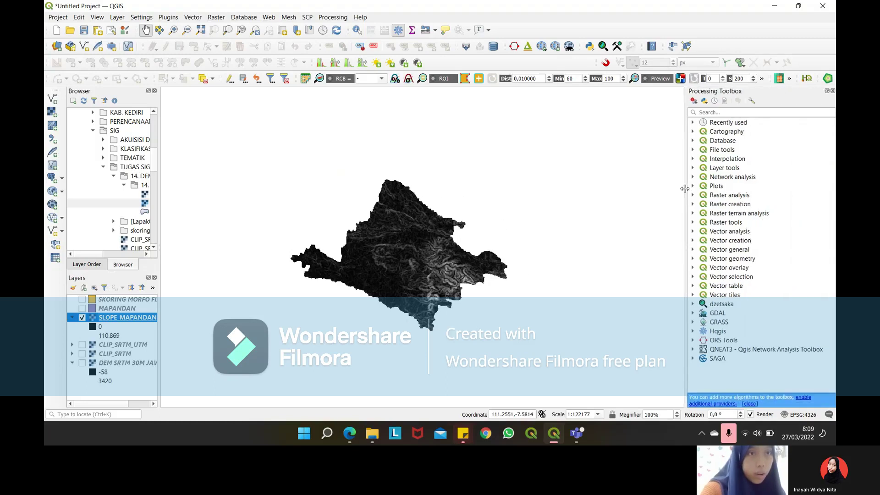
pyautogui.click(734, 112)
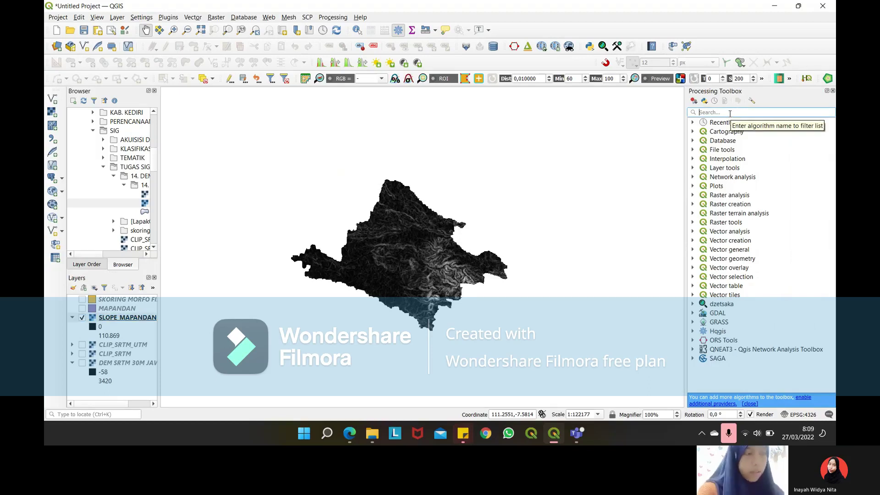
pyautogui.write('Re')
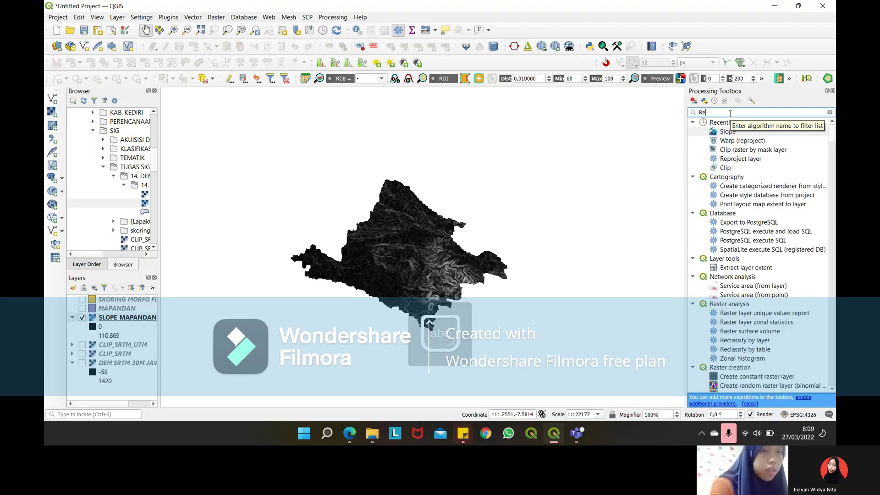
pyautogui.write('c')
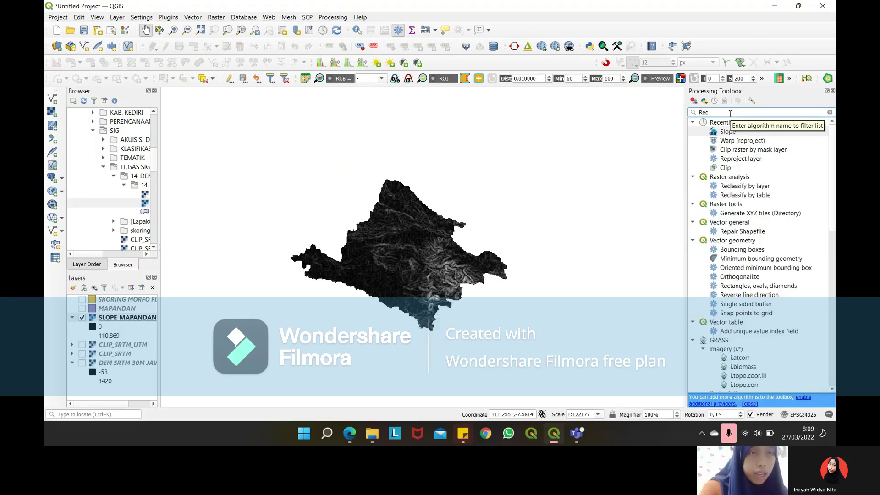
pyautogui.click(765, 199)
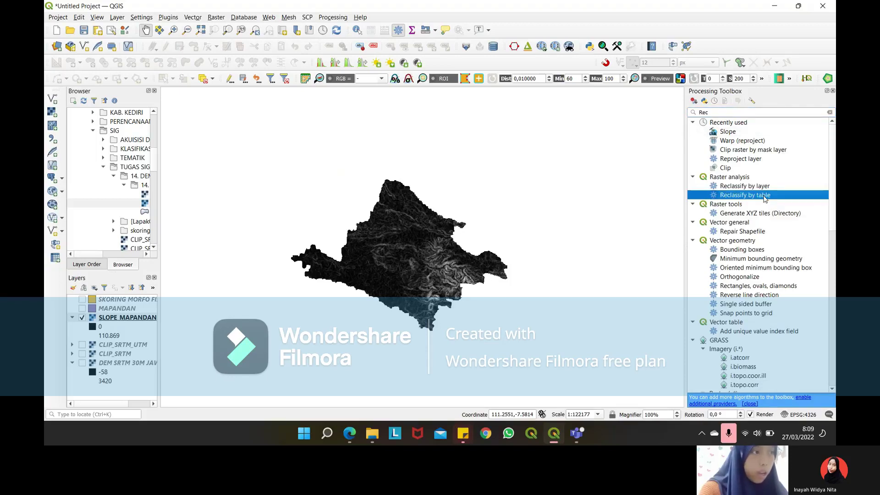
pyautogui.doubleClick(764, 196)
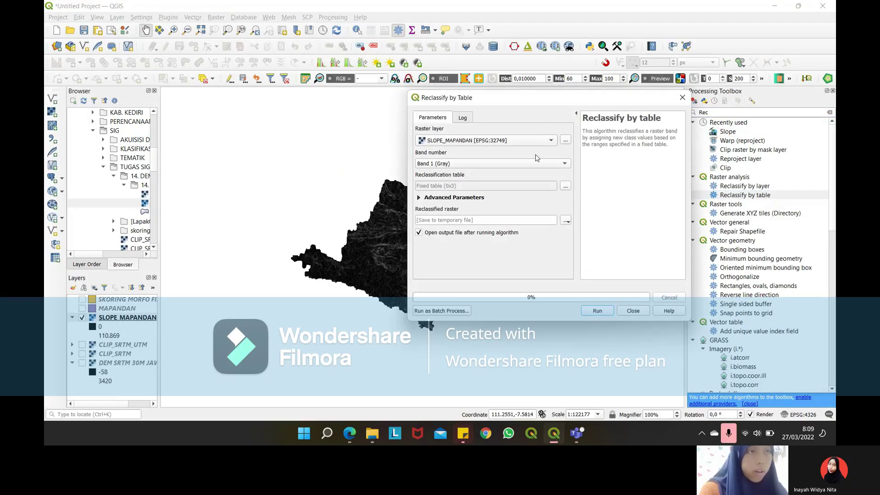
pyautogui.click(566, 186)
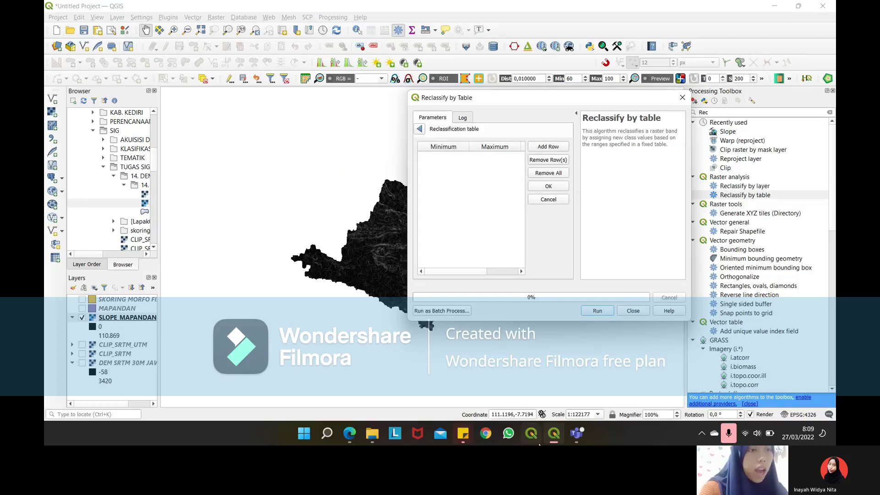
# Switch to PERMEN PU.pdf in Edge, examine the slope classes and scores in the SKL Morfologi table, and return to QGIS.
pyautogui.click(349, 433)
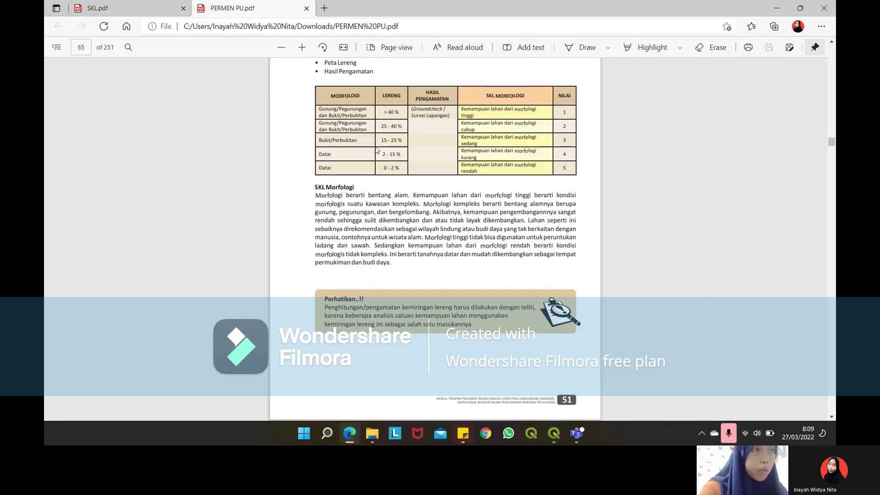
pyautogui.moveTo(380, 120); pyautogui.dragTo(399, 184)
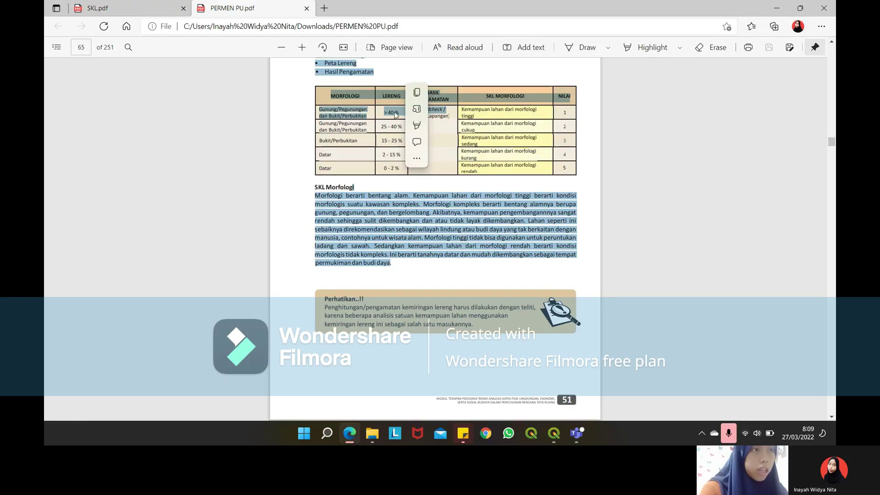
pyautogui.click(398, 184)
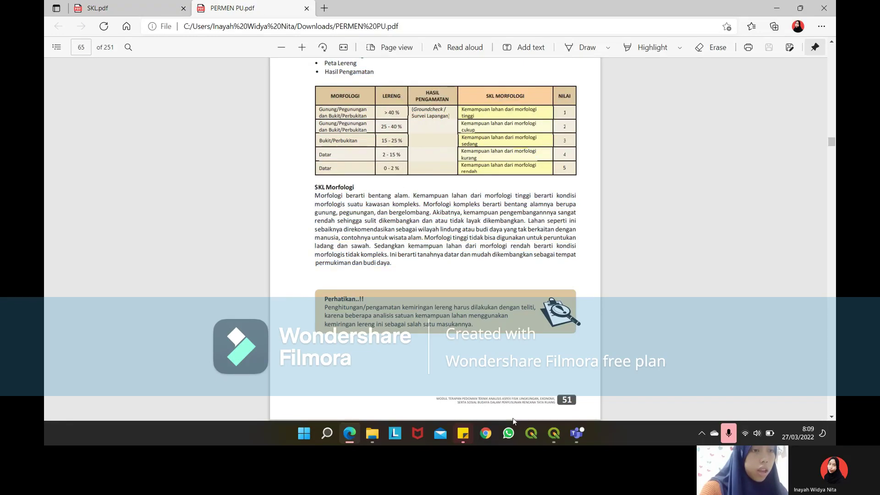
pyautogui.moveTo(553, 438)
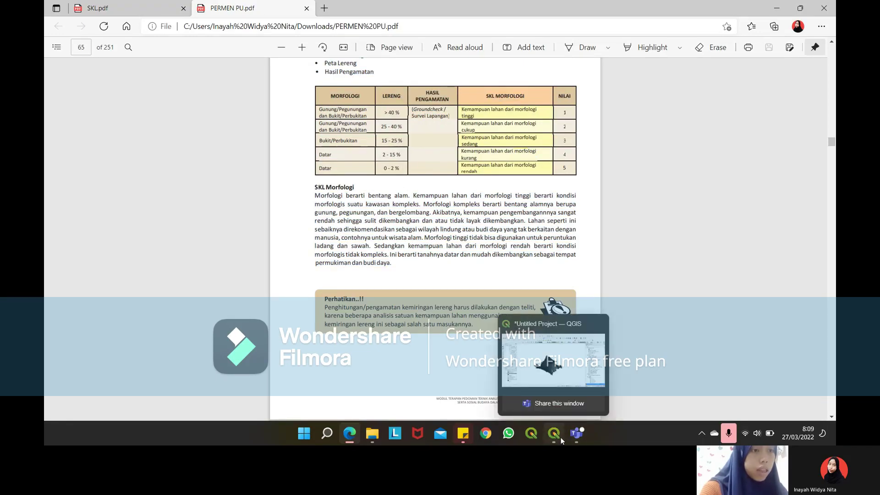
pyautogui.click(351, 434)
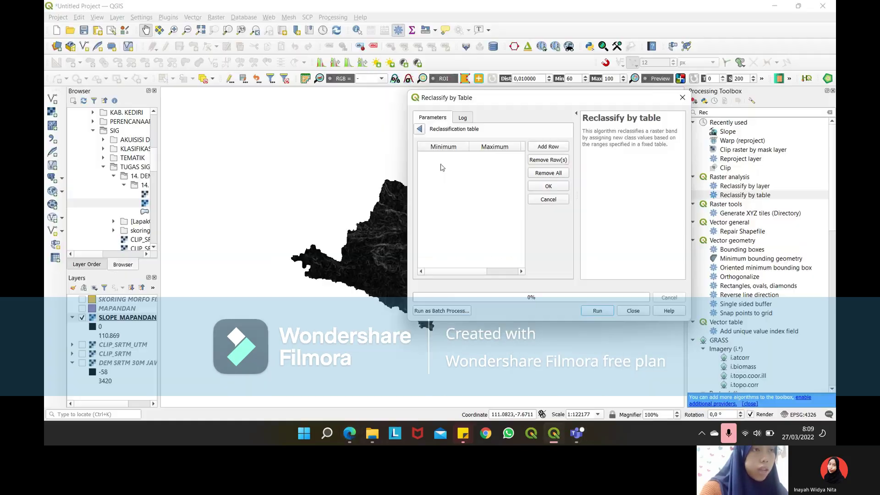
# Add a first row to the reclassification table and arrange the Reclassify by Table dialog side by side with PERMEN PU.pdf.
pyautogui.click(547, 147)
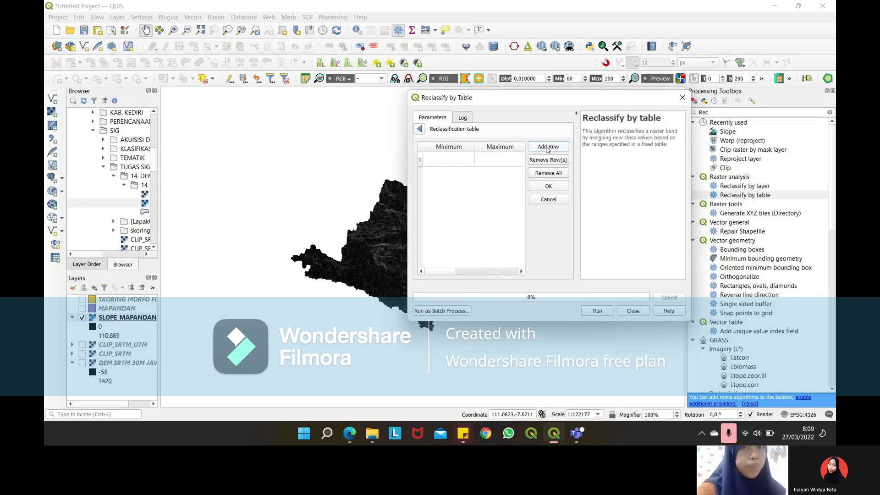
pyautogui.press('super+Right')
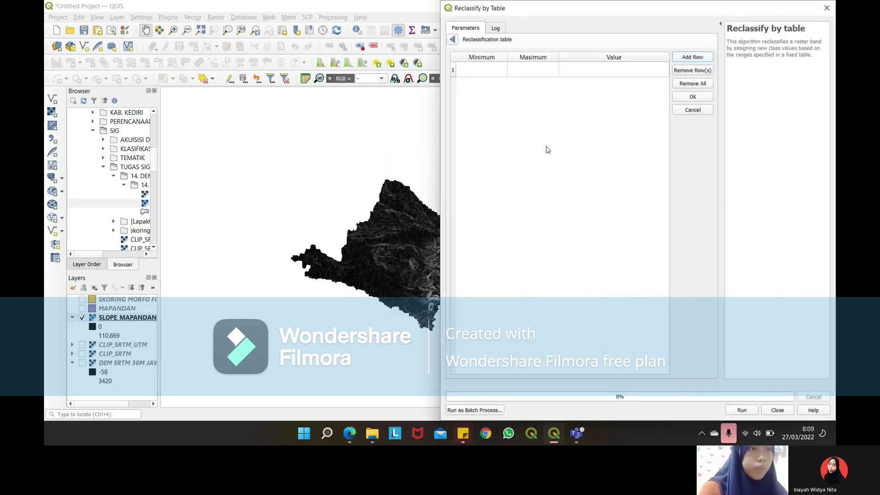
pyautogui.press('super+Left')
pyautogui.press('super+Left')
pyautogui.press('super+Right')
pyautogui.press('super+Right')
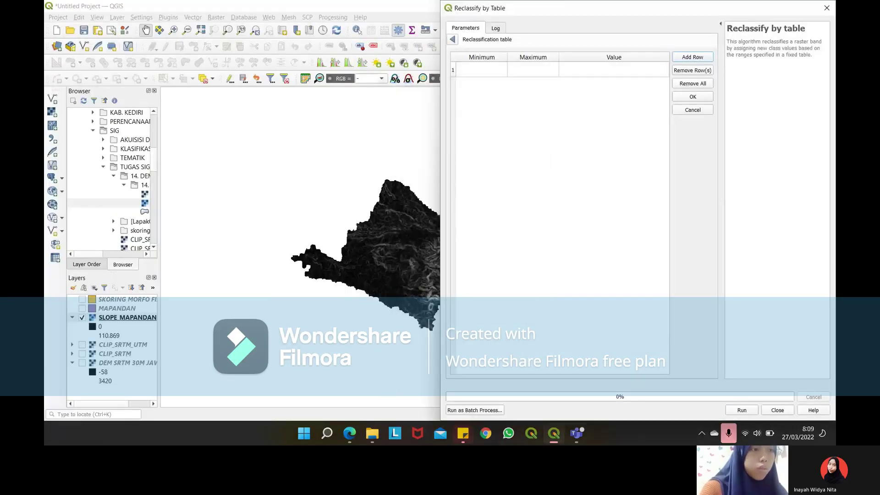
pyautogui.click(348, 440)
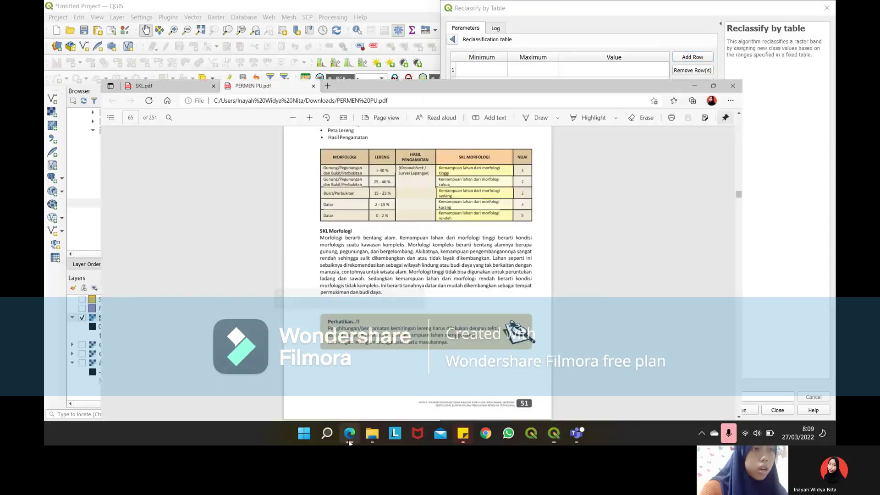
pyautogui.press('super+Left')
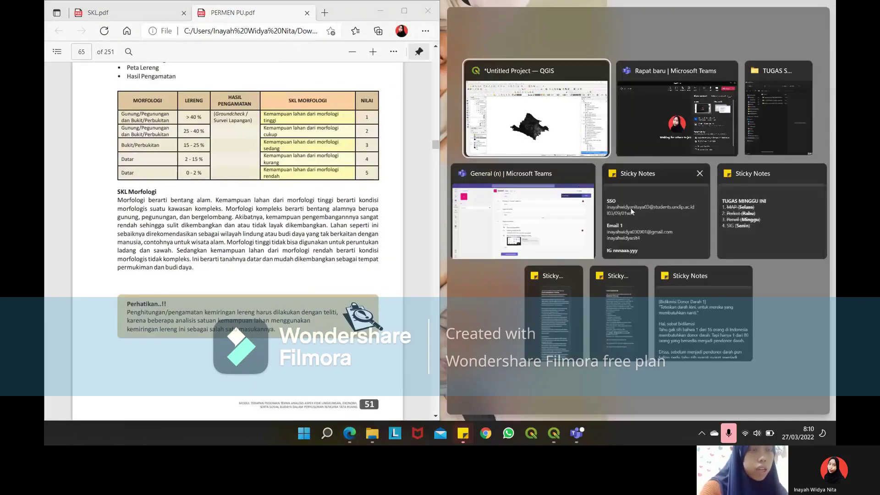
pyautogui.click(550, 127)
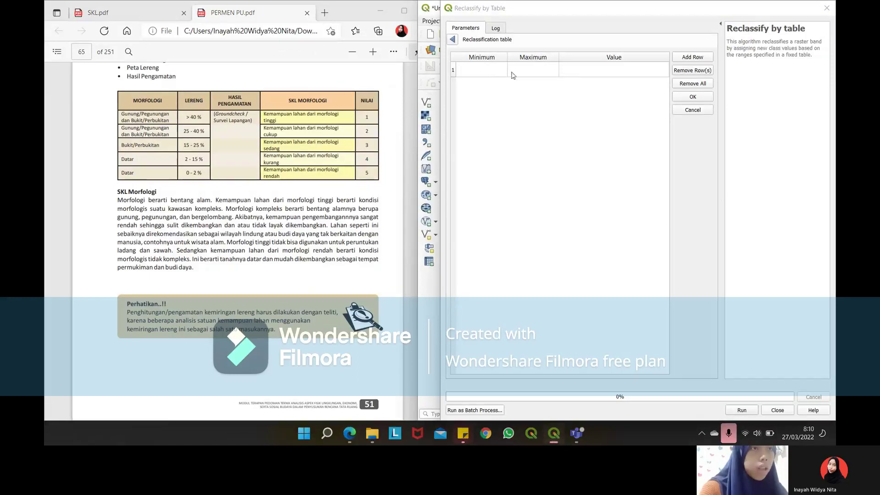
# Fill the first reclassification row with minimum 0, maximum 2 and value 5.
pyautogui.click(487, 72)
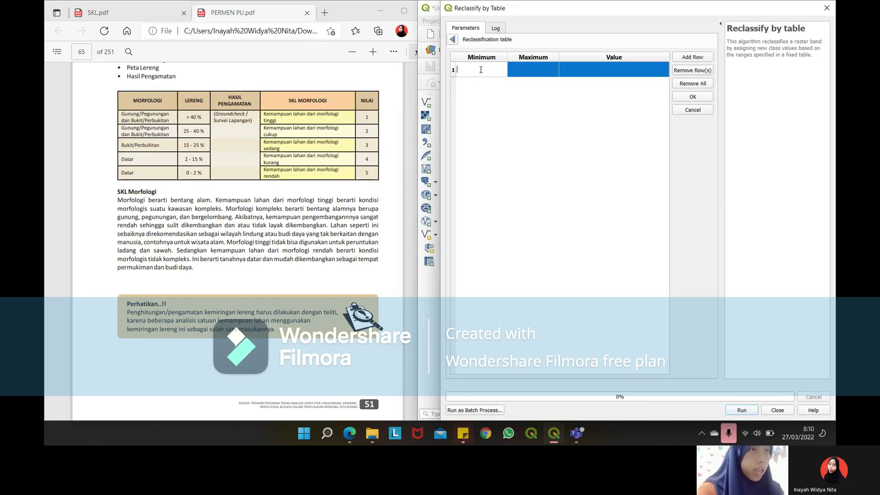
pyautogui.write('0')
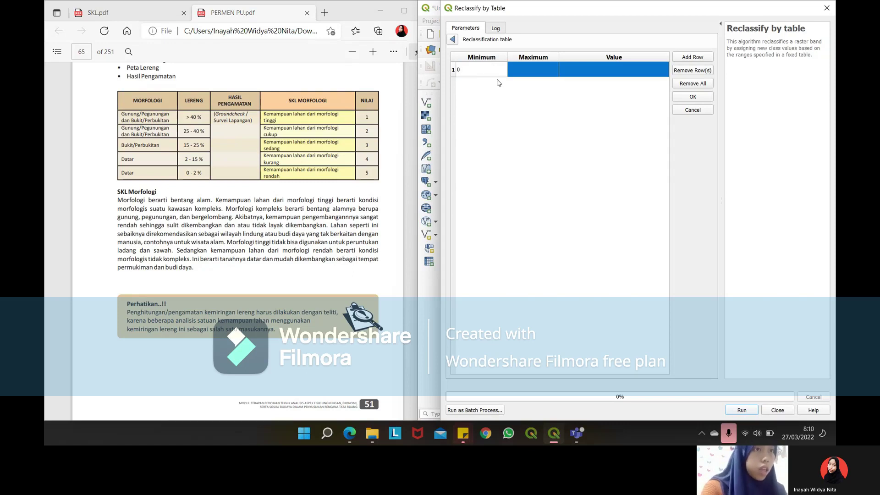
pyautogui.click(531, 69)
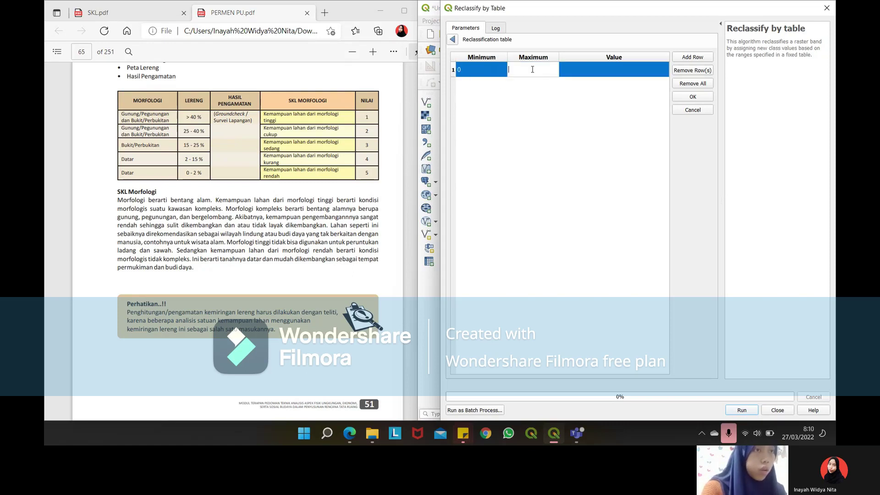
pyautogui.write('2')
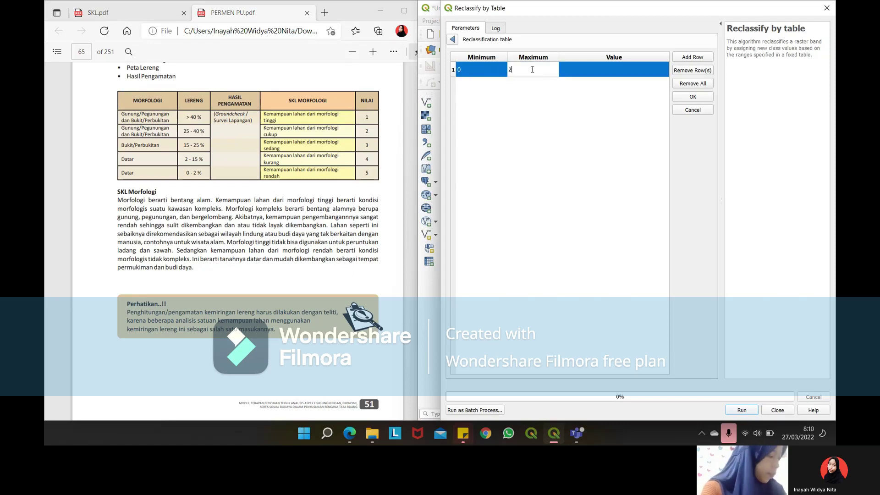
pyautogui.click(598, 68)
pyautogui.write('5')
# Add four more rows to the reclassification table and fill the second row with minimum 2, maximum 15 and value 4.
pyautogui.click(693, 58)
pyautogui.click(693, 58)
pyautogui.click(693, 58)
pyautogui.click(492, 84)
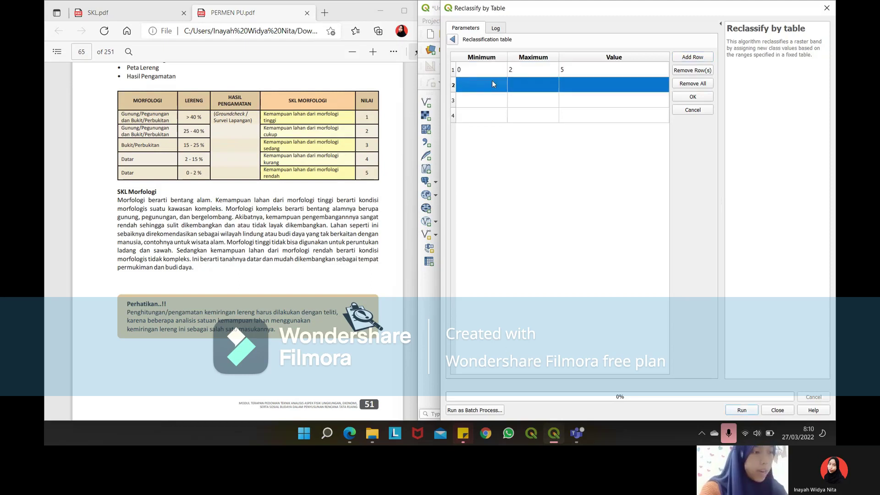
pyautogui.write('2')
pyautogui.click(528, 88)
pyautogui.write('15')
pyautogui.click(587, 86)
pyautogui.write('4')
pyautogui.click(683, 59)
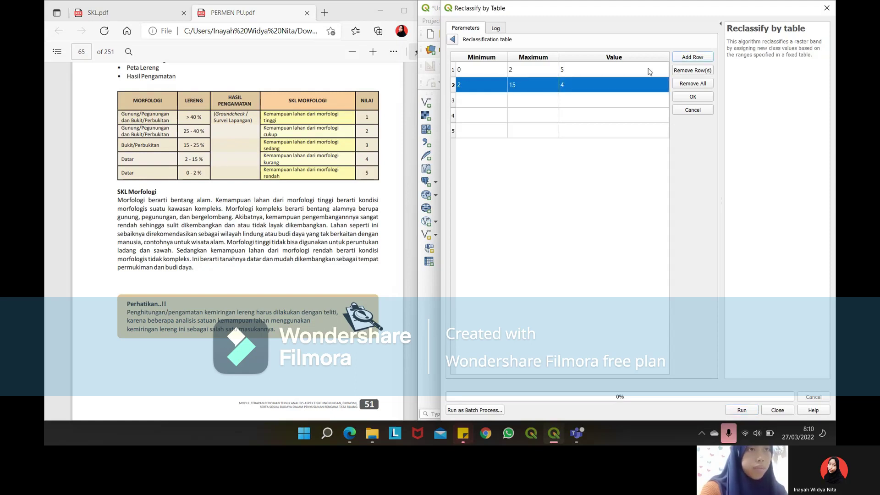
# Fill the third reclassification row with minimum 15, maximum 25 and value 3.
pyautogui.click(471, 105)
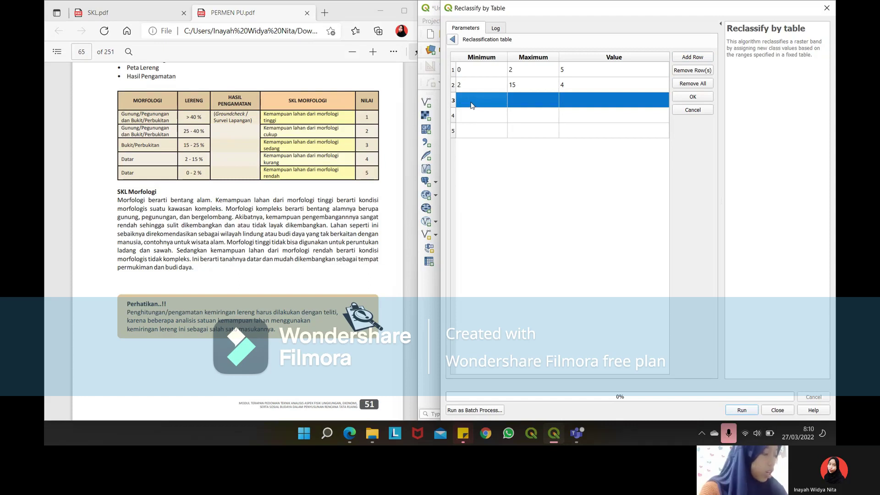
pyautogui.write('1')
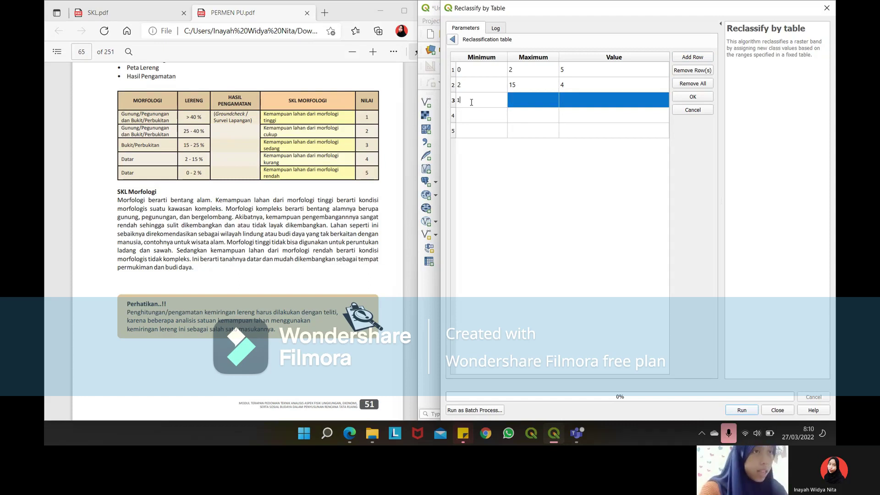
pyautogui.write('5')
pyautogui.click(513, 102)
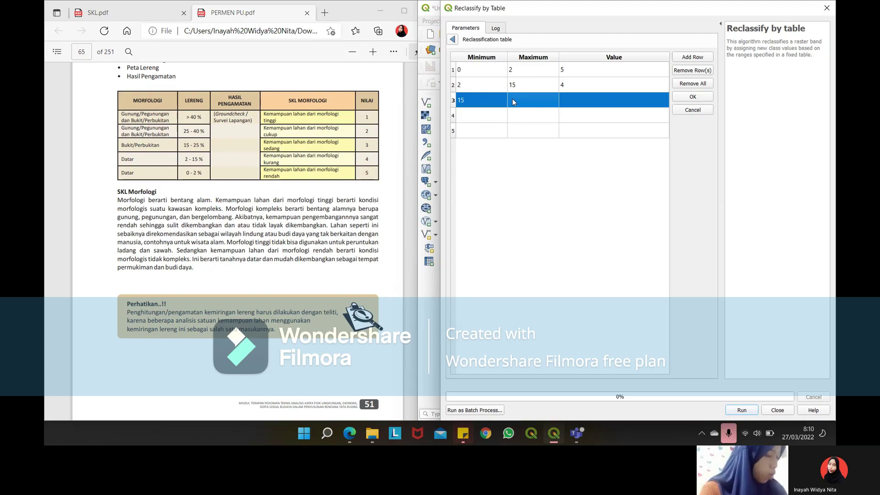
pyautogui.write('25')
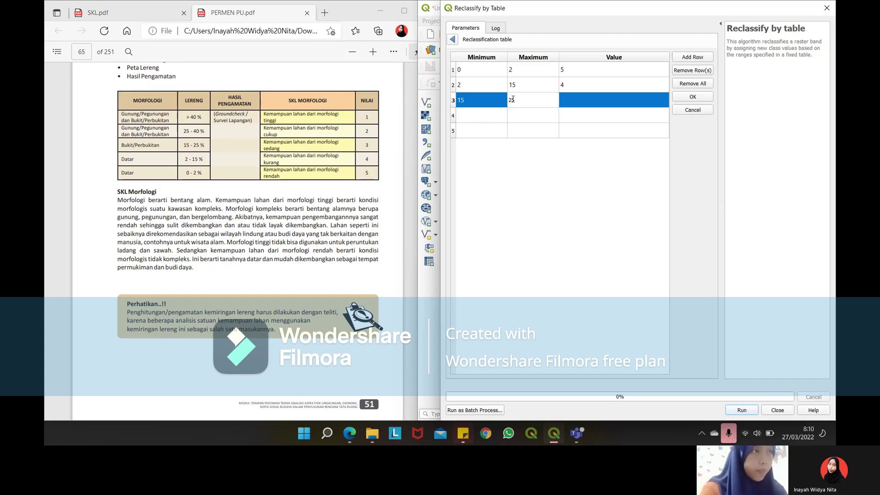
pyautogui.click(575, 107)
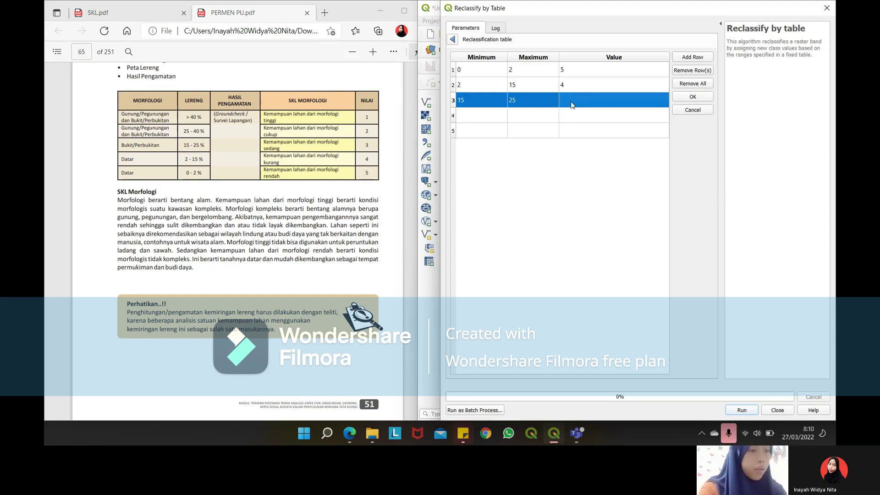
pyautogui.write('3')
pyautogui.click(490, 116)
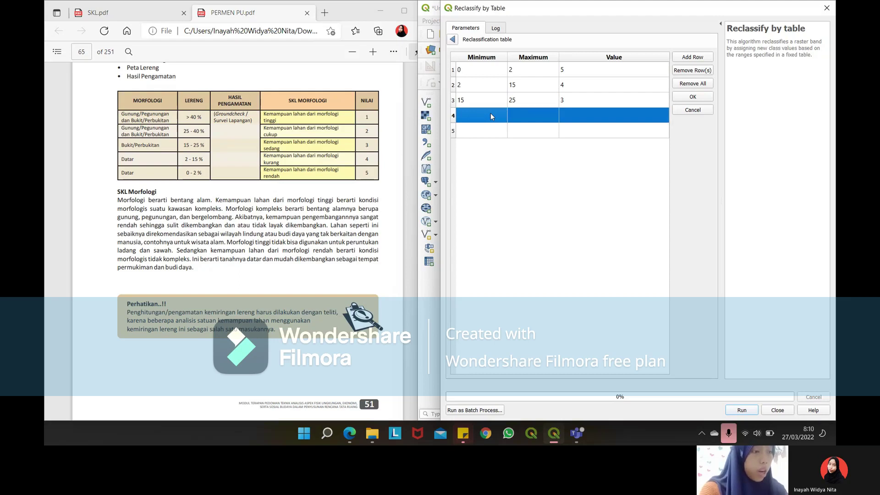
# Fill the fourth reclassification row with minimum 25, maximum 40 and value 2.
pyautogui.write('25')
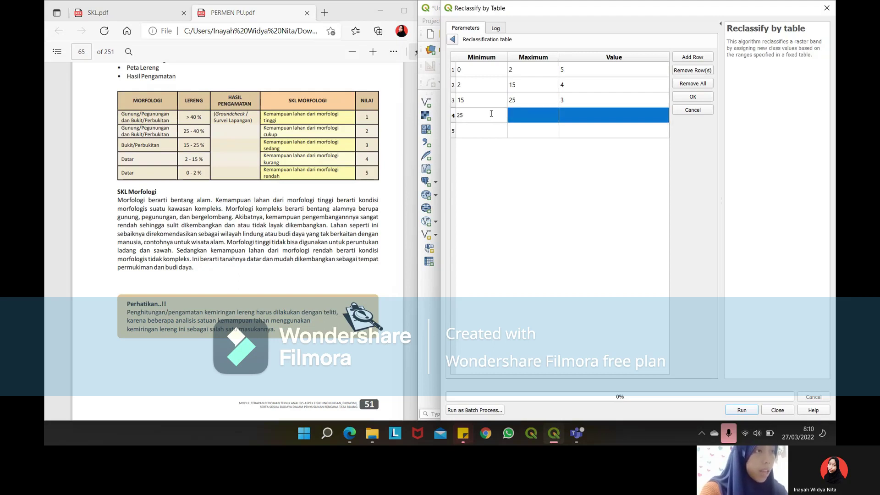
pyautogui.click(540, 111)
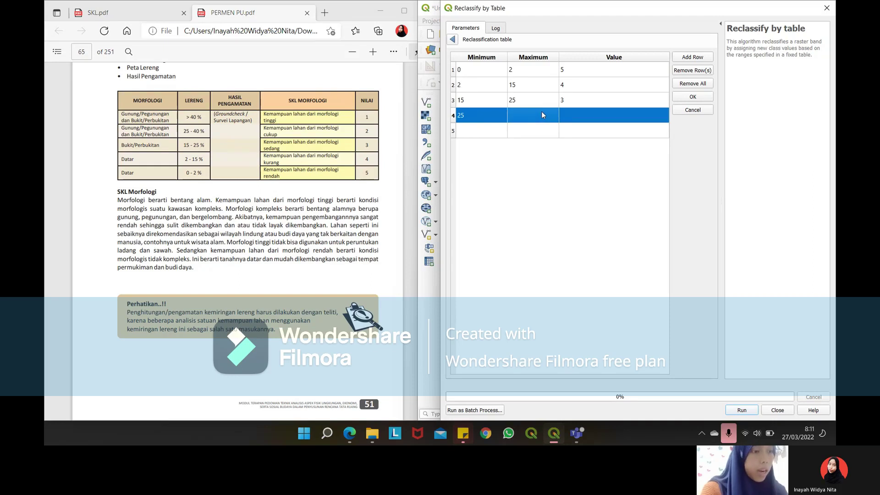
pyautogui.doubleClick(540, 114)
pyautogui.write('40')
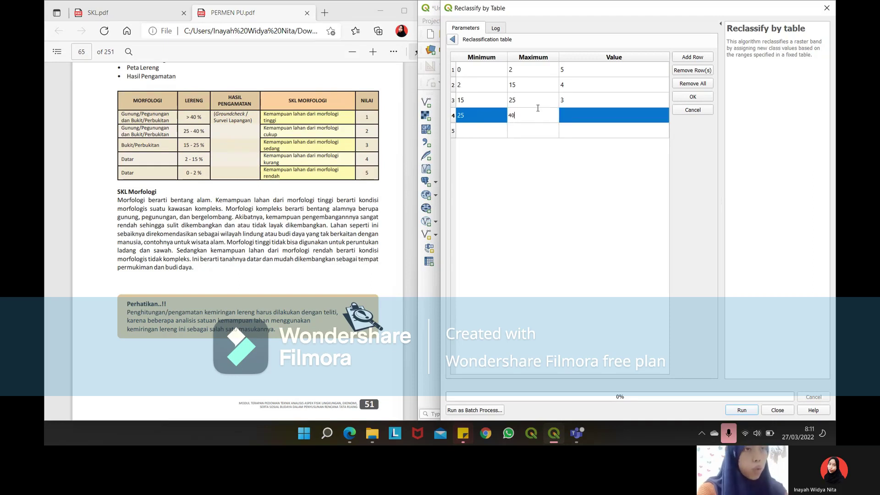
pyautogui.doubleClick(587, 119)
pyautogui.write('2')
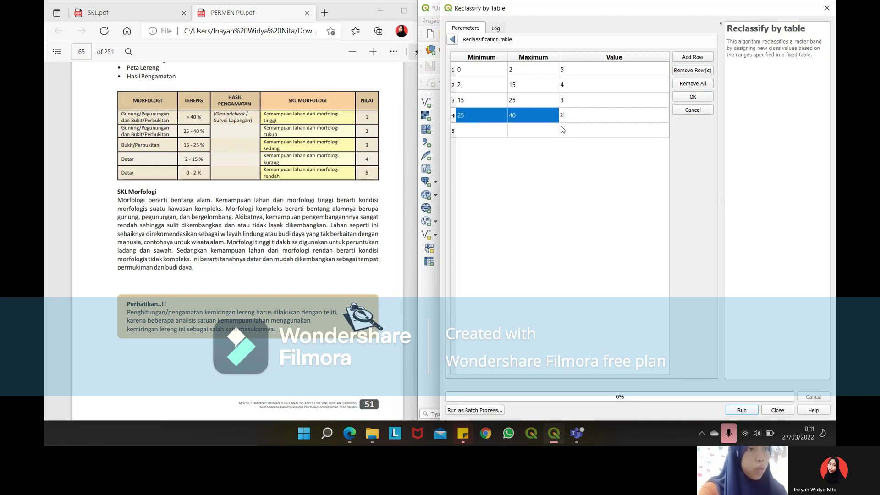
# Set the fifth reclassification row's minimum to 40 and reposition the Reclassify by Table dialog beside the PDF's slope table.
pyautogui.click(476, 132)
pyautogui.doubleClick(475, 129)
pyautogui.write('40')
pyautogui.click(520, 129)
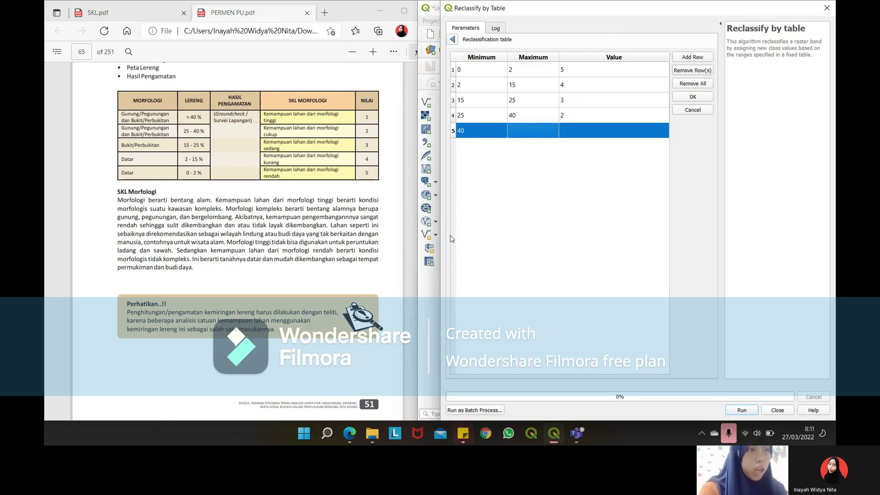
pyautogui.click(552, 434)
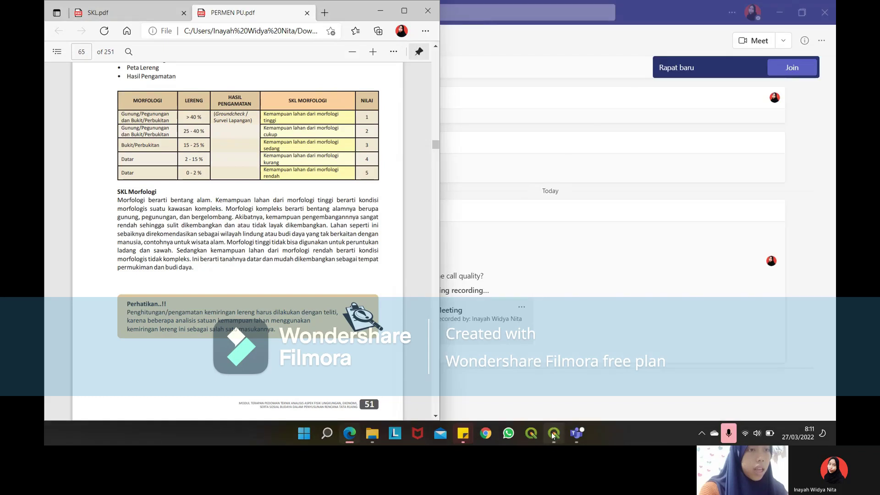
pyautogui.click(553, 434)
pyautogui.moveTo(552, 100); pyautogui.dragTo(321, 44)
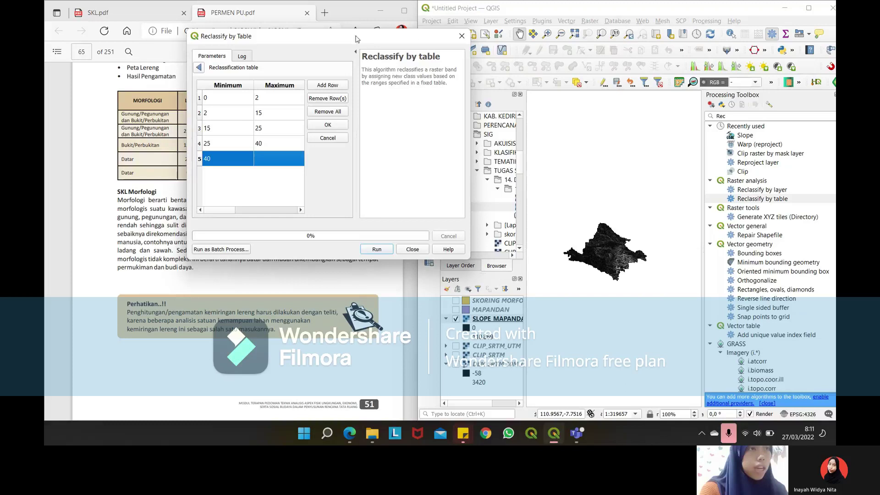
pyautogui.moveTo(357, 39); pyautogui.dragTo(587, 72)
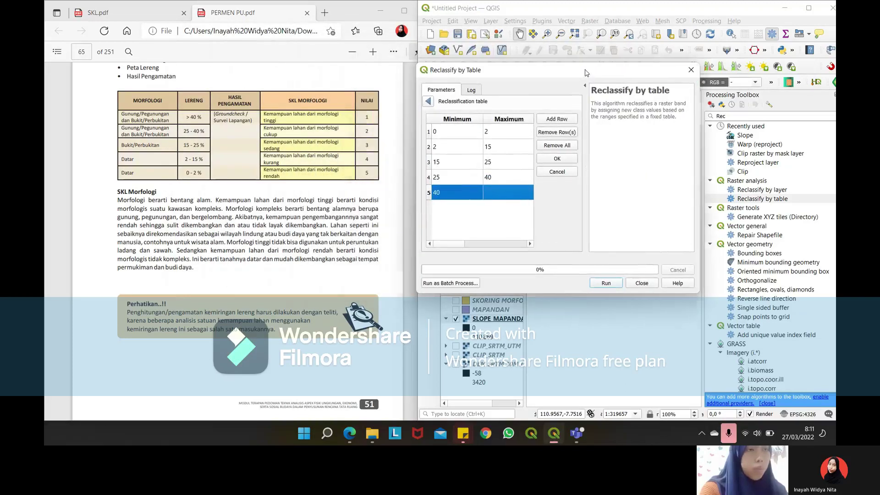
# Complete the fifth reclassification row with maximum 200 and value 1, and accept the table.
pyautogui.doubleClick(508, 193)
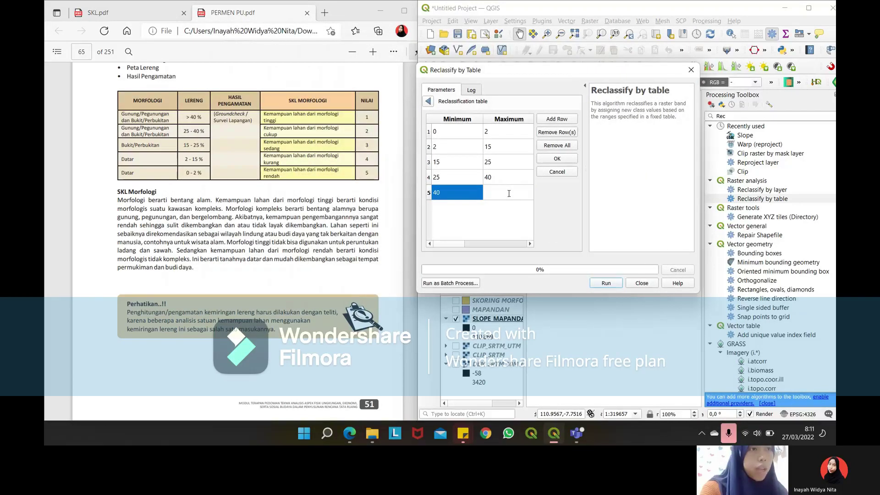
pyautogui.write('200')
pyautogui.moveTo(463, 245); pyautogui.dragTo(480, 245)
pyautogui.doubleClick(492, 193)
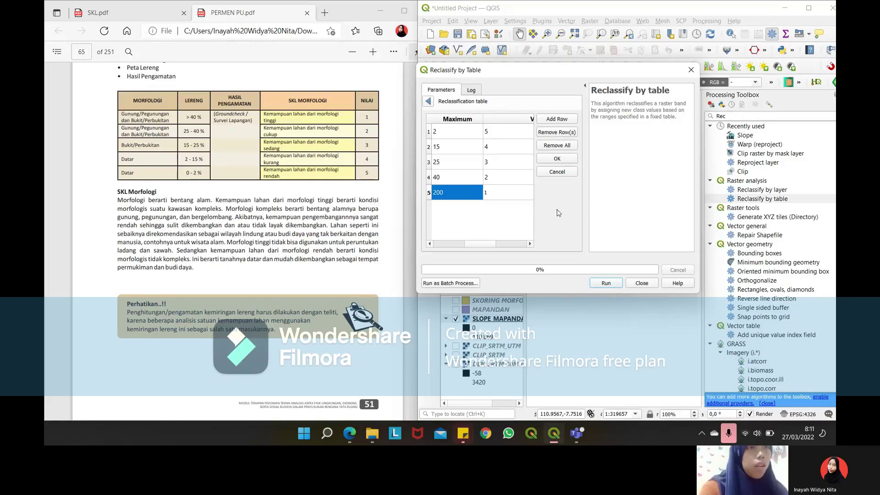
pyautogui.click(558, 159)
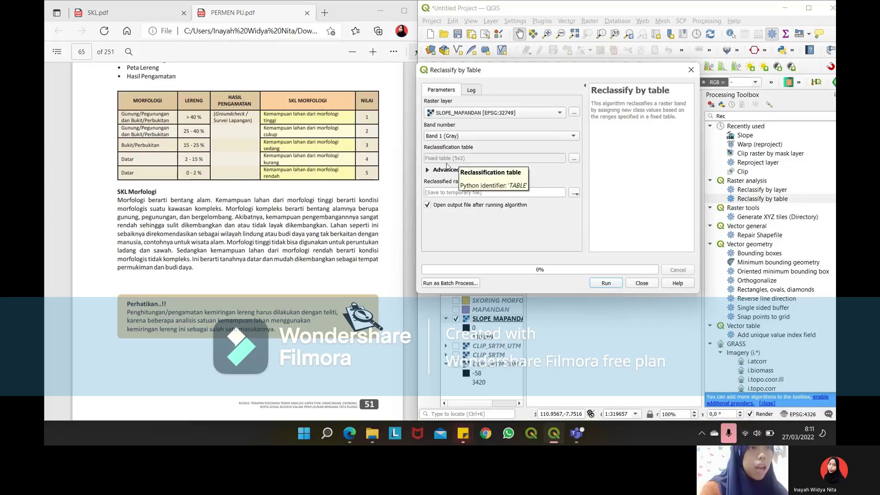
# Set the reclassified raster to be saved as a TIF file named CLASS_SLOPE_MAPANDAN in the TUGAS SIG 2 folder.
pyautogui.click(575, 193)
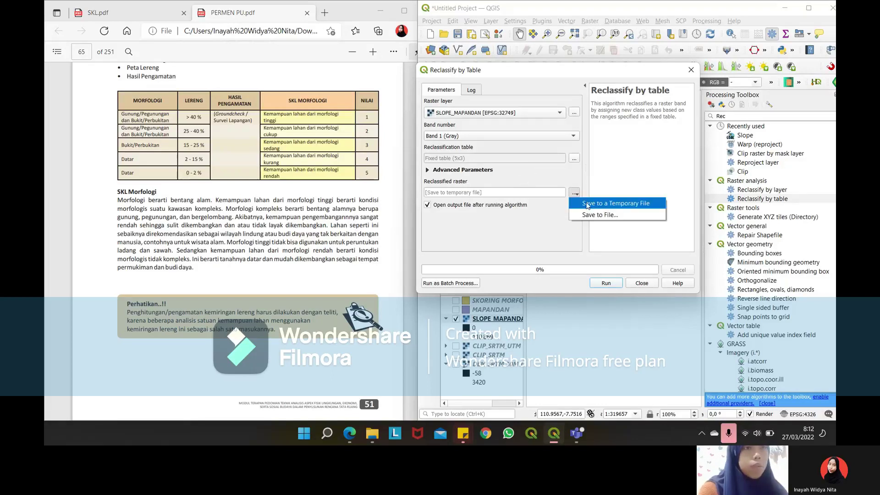
pyautogui.click(599, 214)
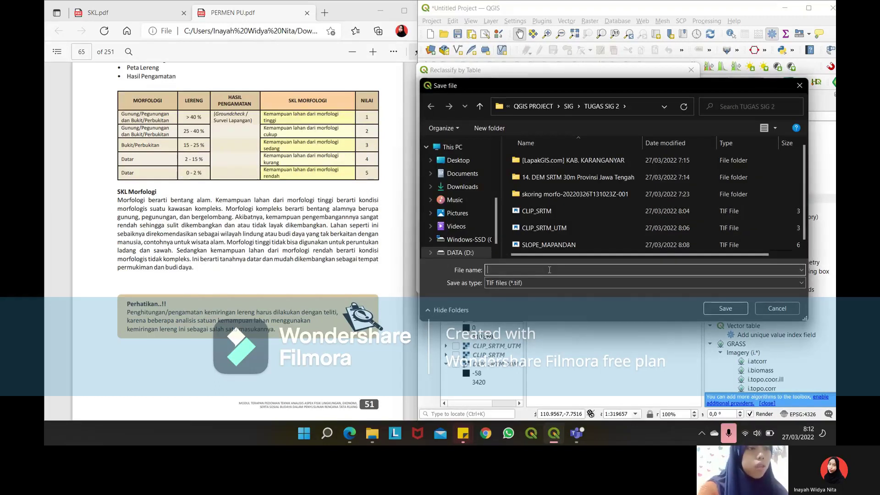
pyautogui.write('SLO')
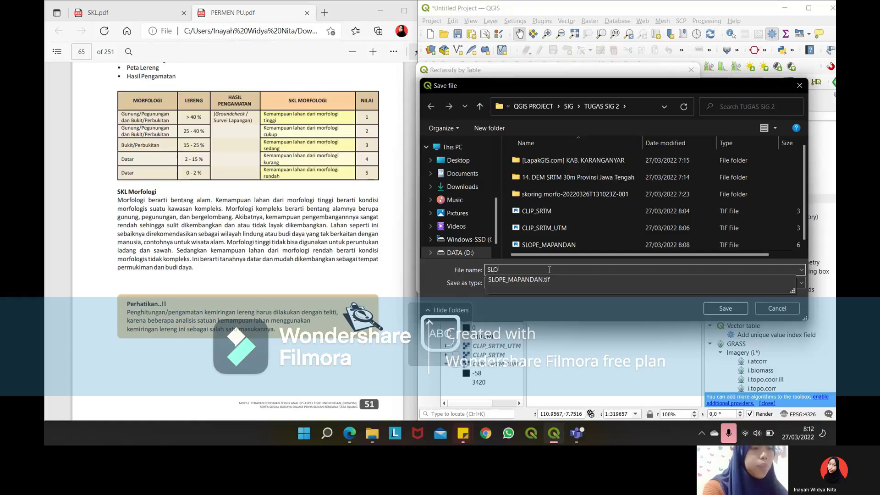
pyautogui.write('PE_')
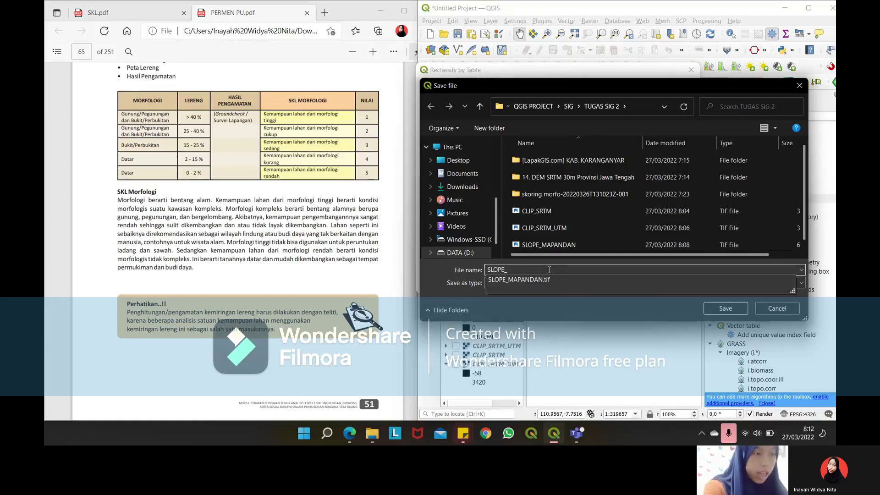
pyautogui.press('BackSpace')
pyautogui.press('BackSpace')
pyautogui.press('BackSpace')
pyautogui.press('BackSpace')
pyautogui.press('BackSpace')
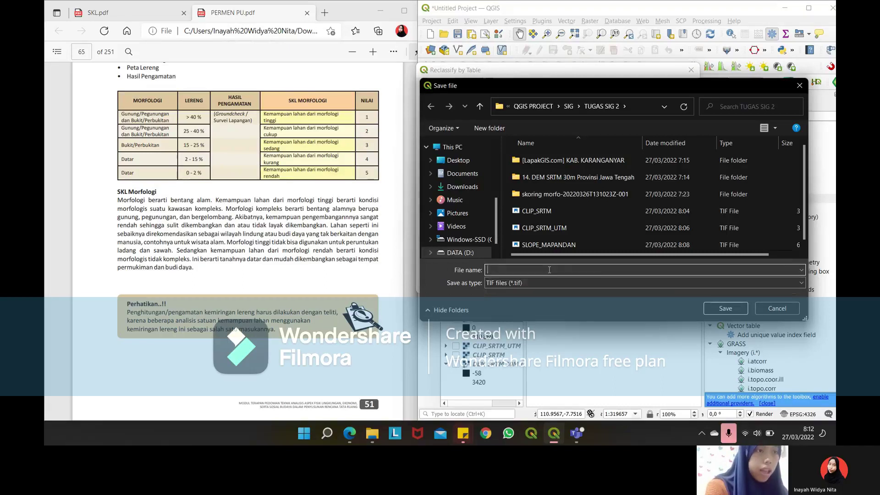
pyautogui.write('CLASS')
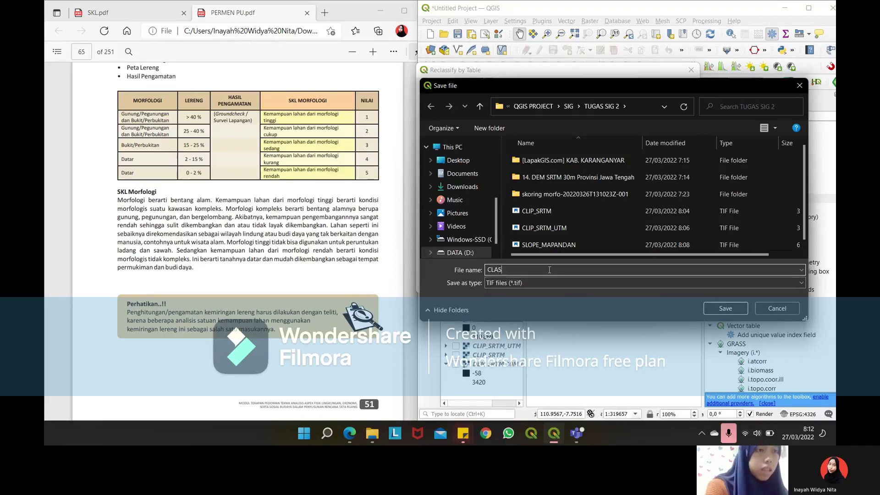
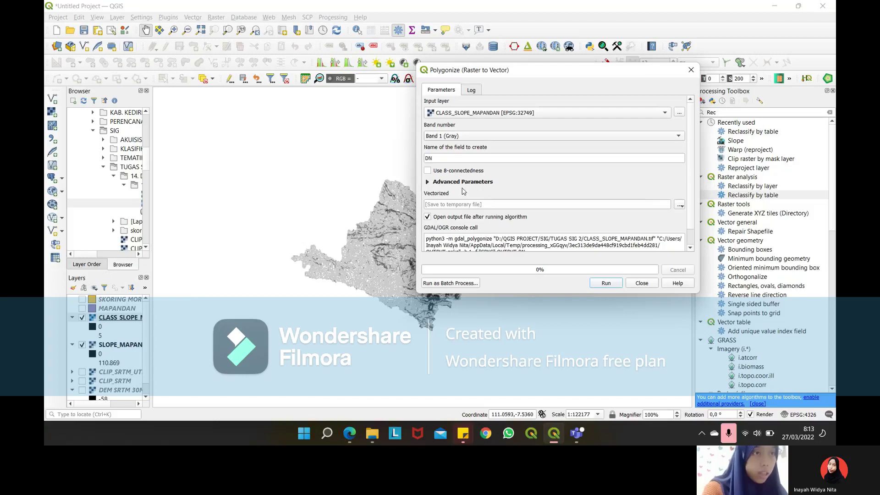
# Polygonize band 1 of CLASS_SLOPE_MAPANDAN into a temporary vector layer with the field DN, and close the dialog.
pyautogui.scroll(-1, 634, 245)
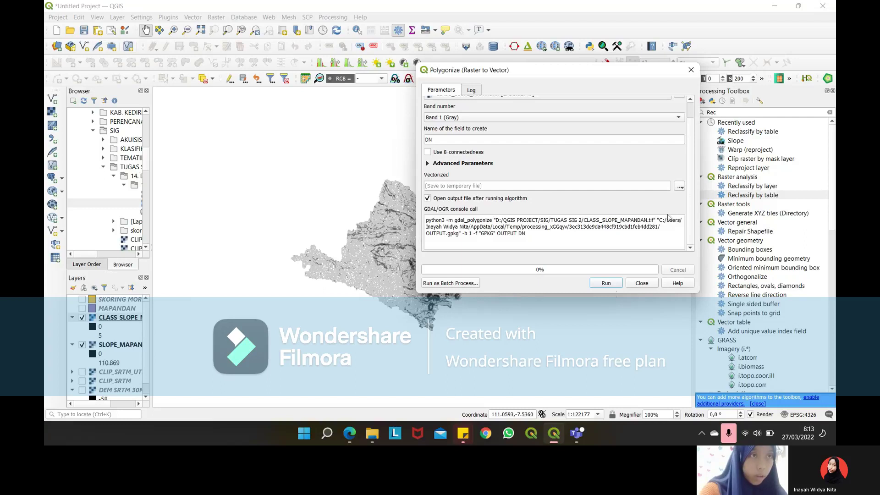
pyautogui.click(613, 286)
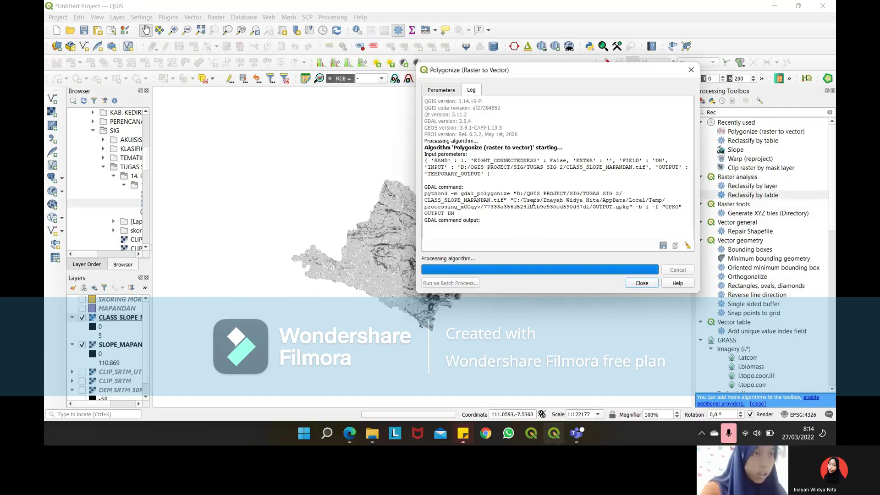
pyautogui.click(641, 283)
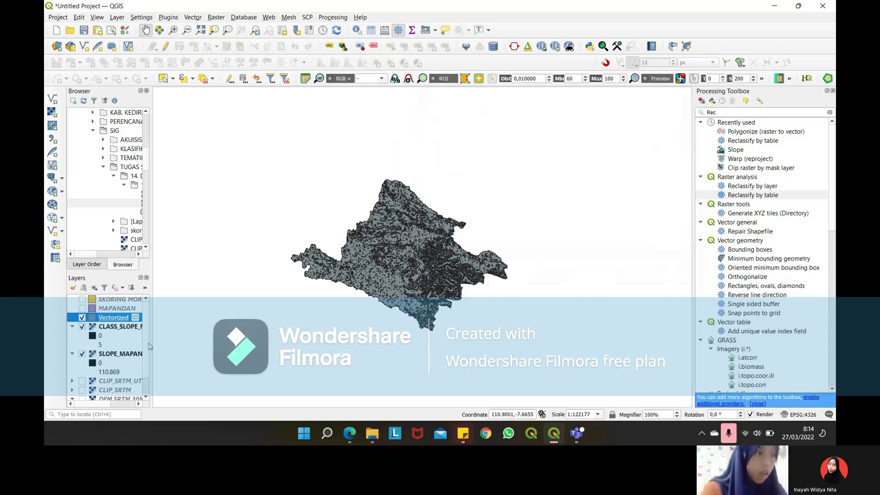
# Make the Vectorized scratch layer permanent as the ESRI Shapefile CLASS_SLOPE_MAPANDAN in the SIG folder.
pyautogui.rightClick(123, 309)
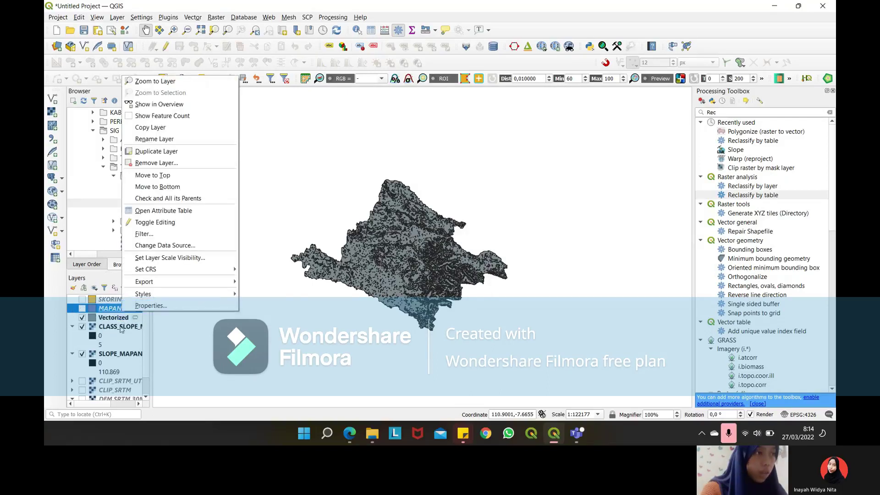
pyautogui.click(115, 317)
pyautogui.rightClick(114, 317)
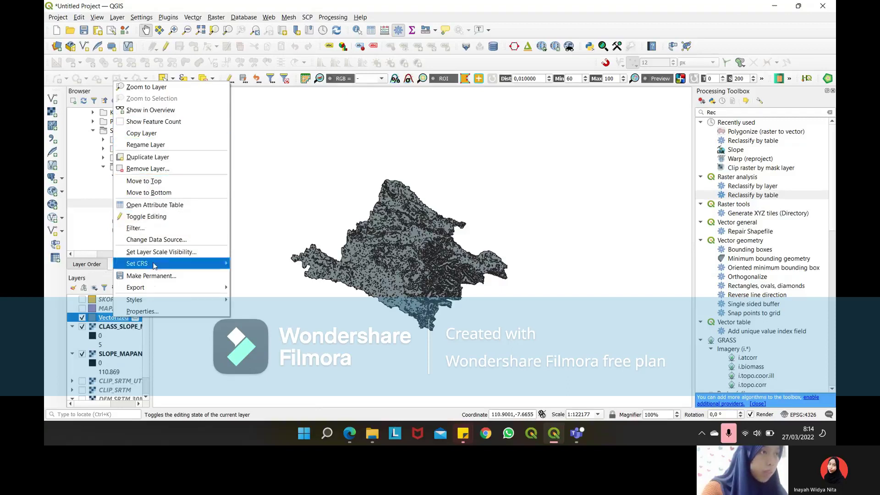
pyautogui.moveTo(153, 289)
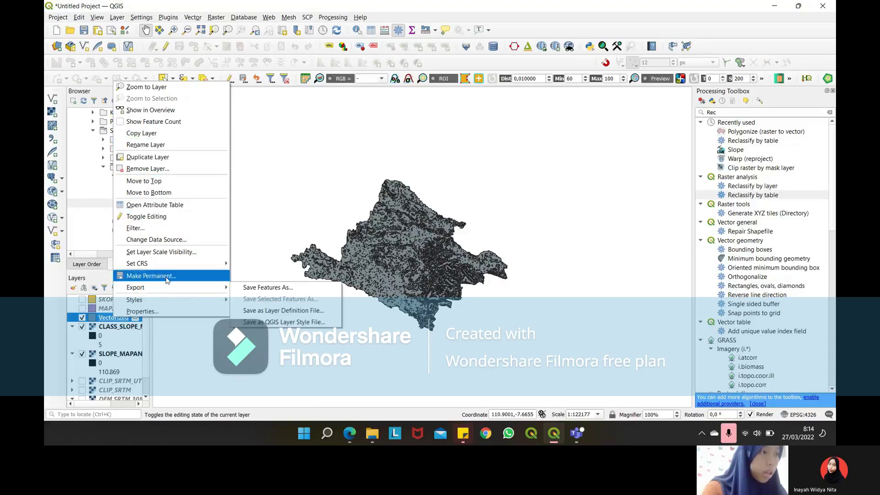
pyautogui.click(166, 276)
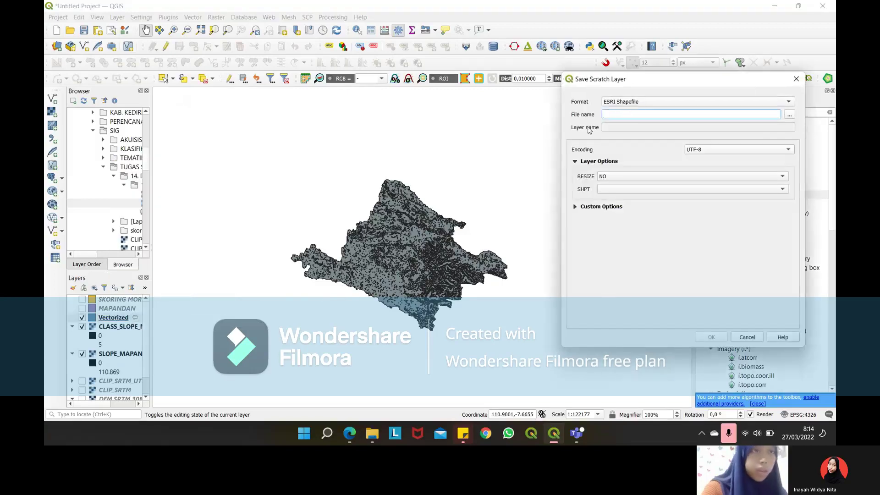
pyautogui.click(789, 114)
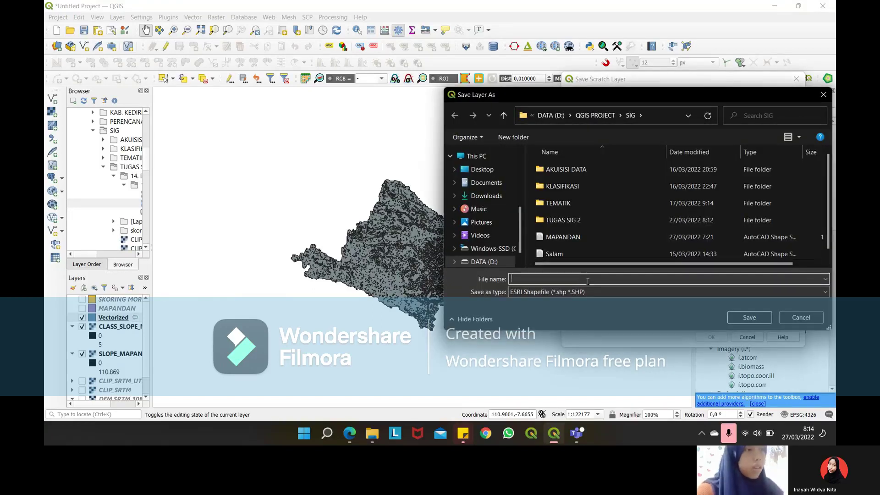
pyautogui.write('CLASS')
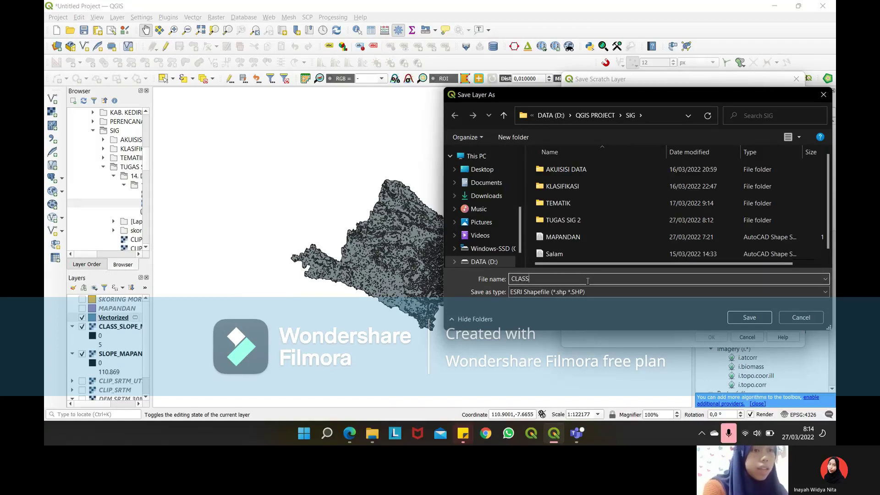
pyautogui.write('_SLOPE')
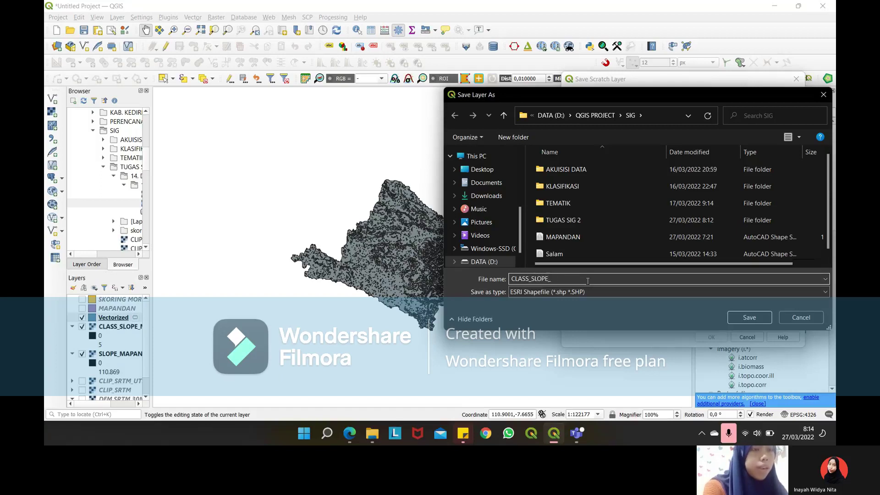
pyautogui.write('_MAPANDAN')
pyautogui.click(750, 317)
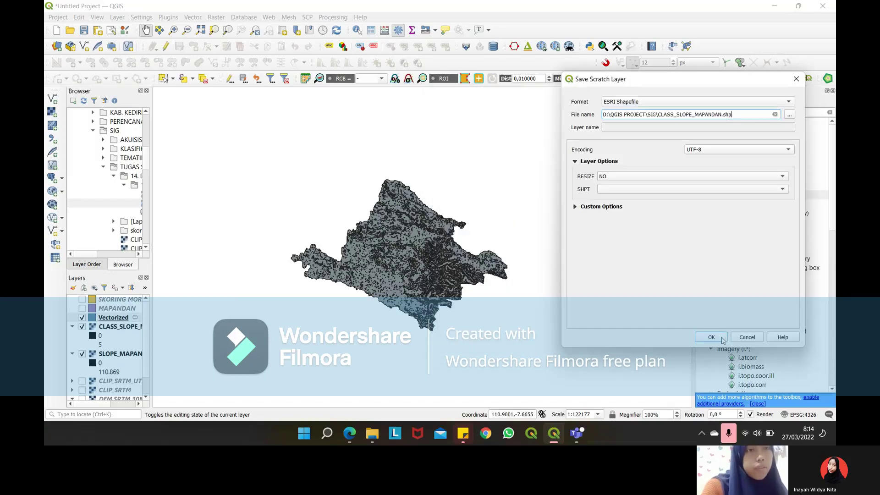
pyautogui.click(723, 339)
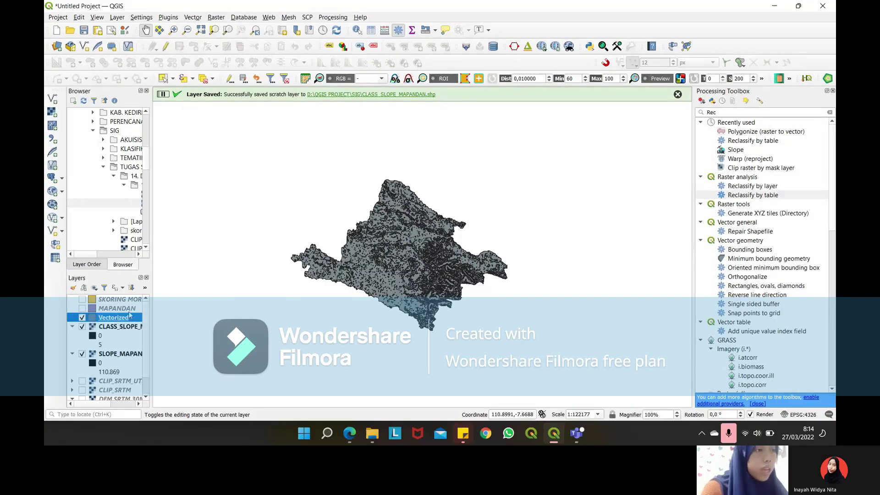
# Hide the CLASS_SLOPE_MAPANDAN and SLOPE_MAPANDAN rasters and collapse the SLOPE_MAPANDAN legend.
pyautogui.click(82, 327)
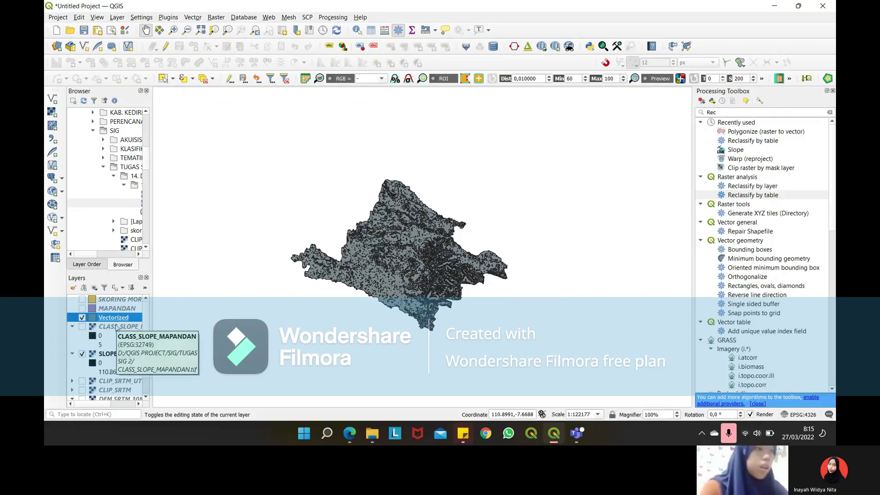
pyautogui.moveTo(397, 262); pyautogui.dragTo(430, 293)
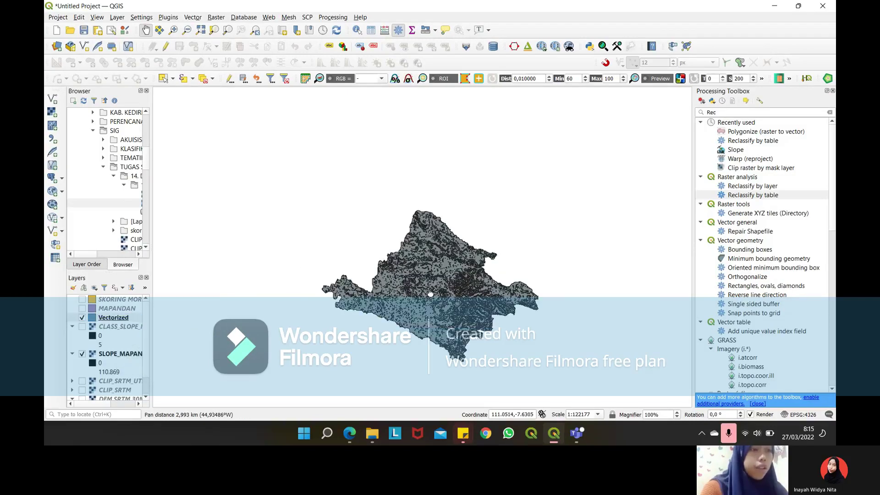
pyautogui.scroll(1, 418, 274)
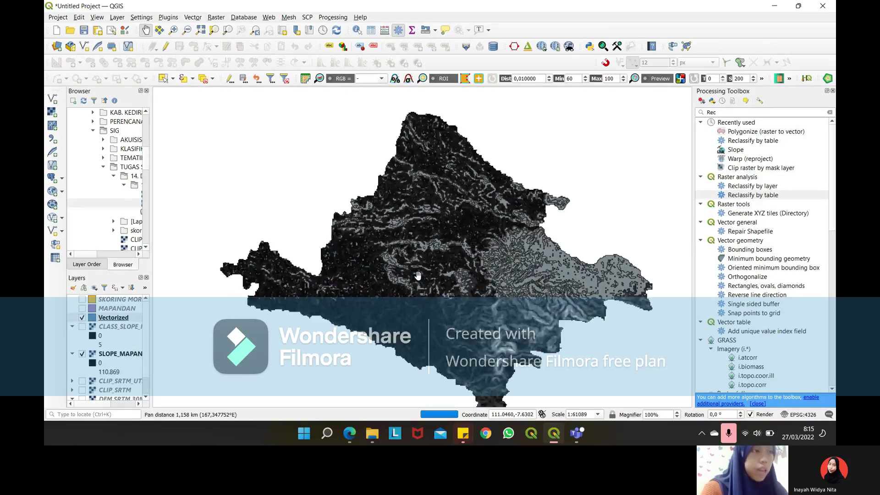
pyautogui.click(82, 353)
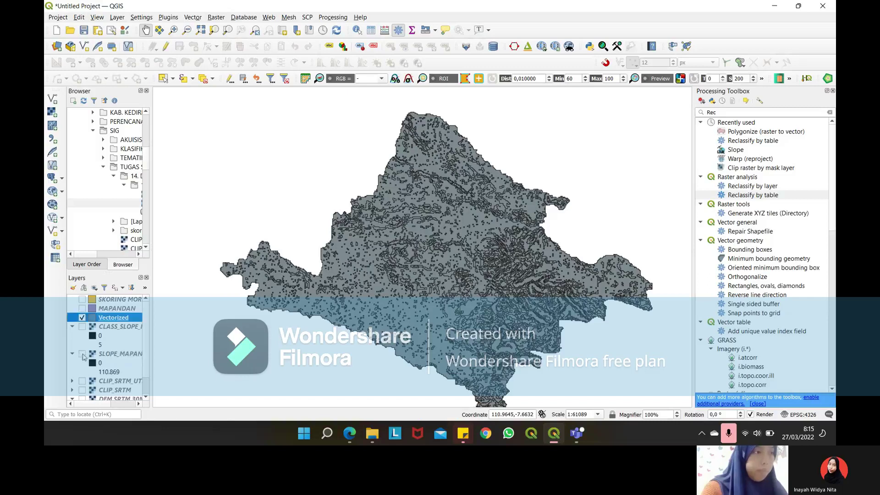
pyautogui.click(72, 354)
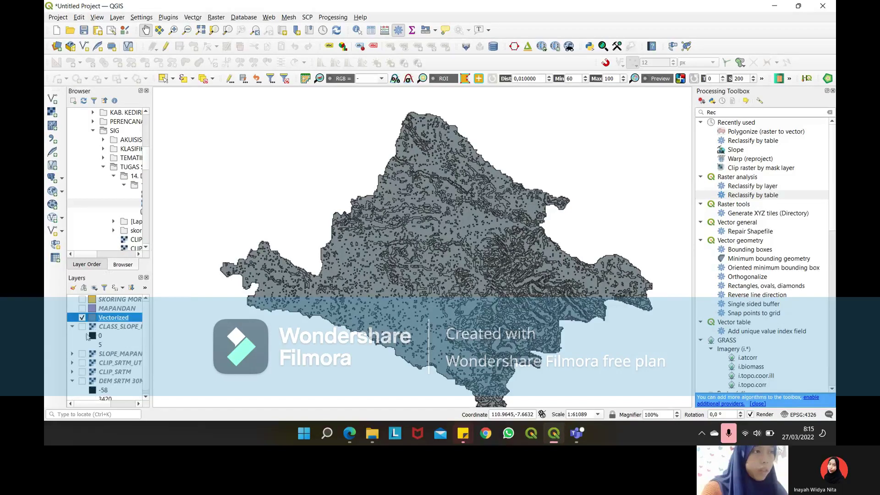
# Collapse the CLASS_SLOPE_MAPANDAN raster legend and find and open the Fix geometries tool for the Vectorized layer.
pyautogui.click(72, 326)
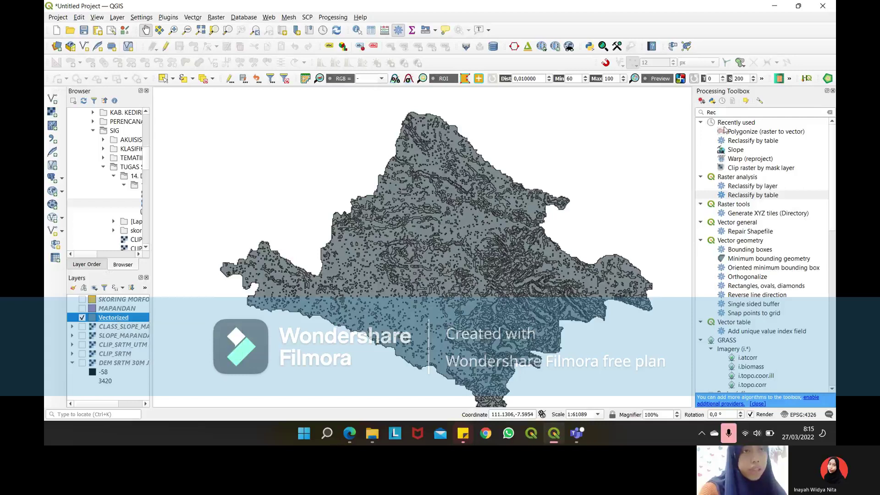
pyautogui.doubleClick(721, 114)
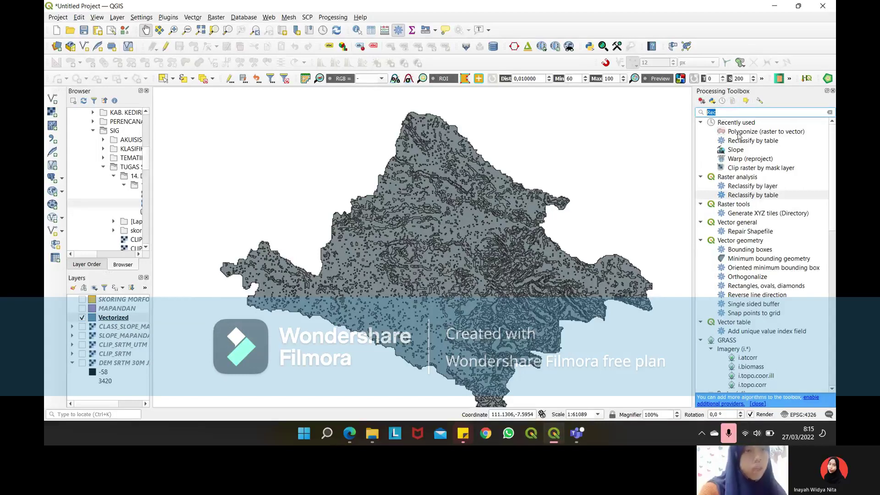
pyautogui.write('FIX')
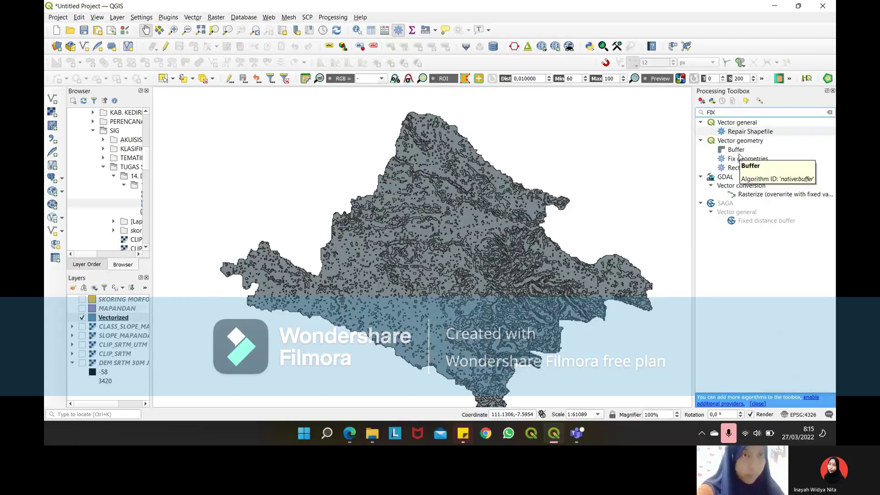
pyautogui.doubleClick(745, 159)
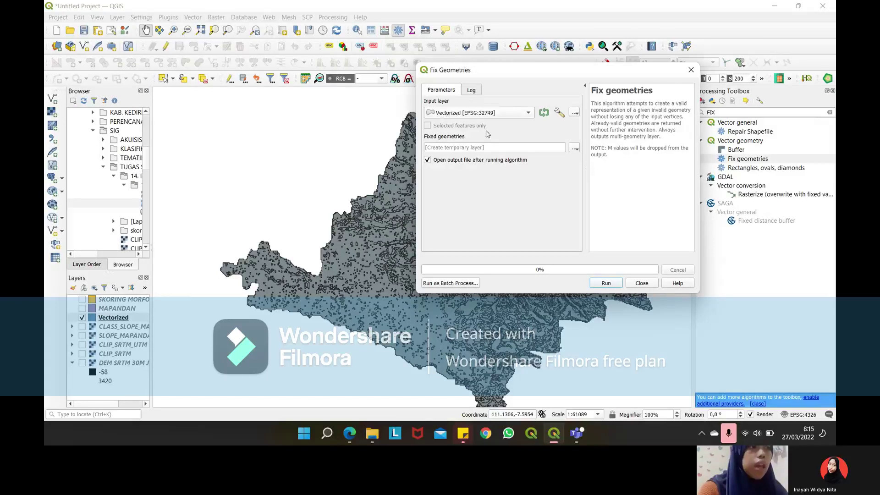
# Set the fixed geometries output to an SHP file named CLASS_SLOPE_MAPANDAN_FIX in the TUGAS SIG 2 folder.
pyautogui.click(575, 150)
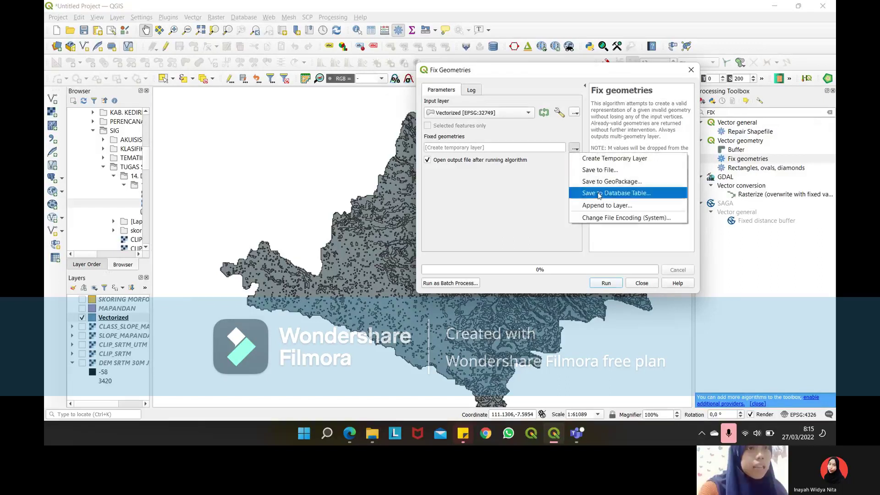
pyautogui.click(603, 171)
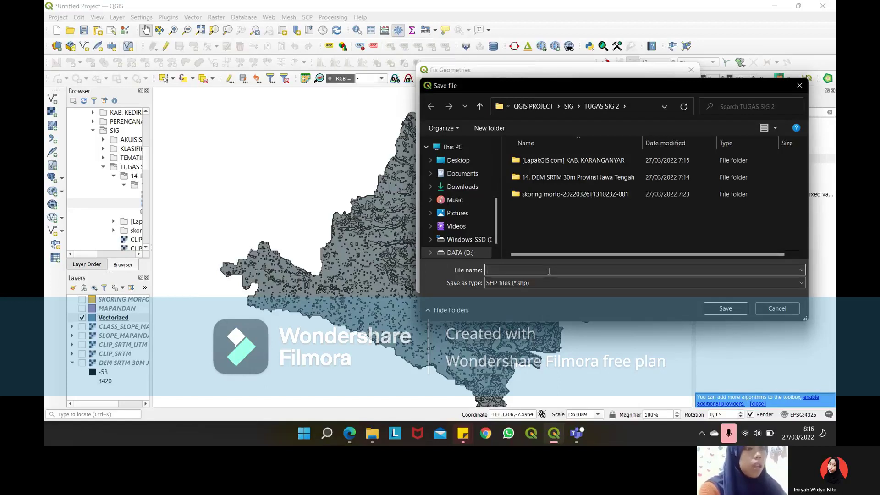
pyautogui.write('clas')
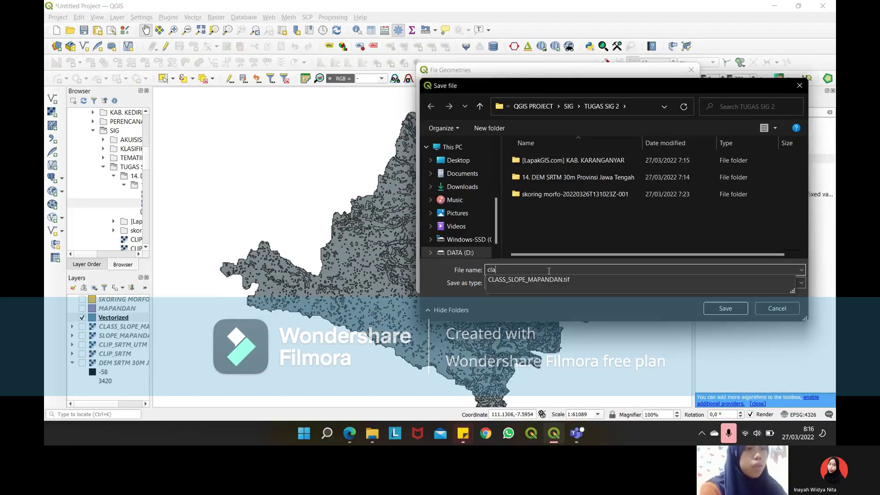
pyautogui.press('BackSpace')
pyautogui.press('BackSpace')
pyautogui.press('BackSpace')
pyautogui.press('capslock')
pyautogui.write('CLASS_SLOPE_MAPANDAN_')
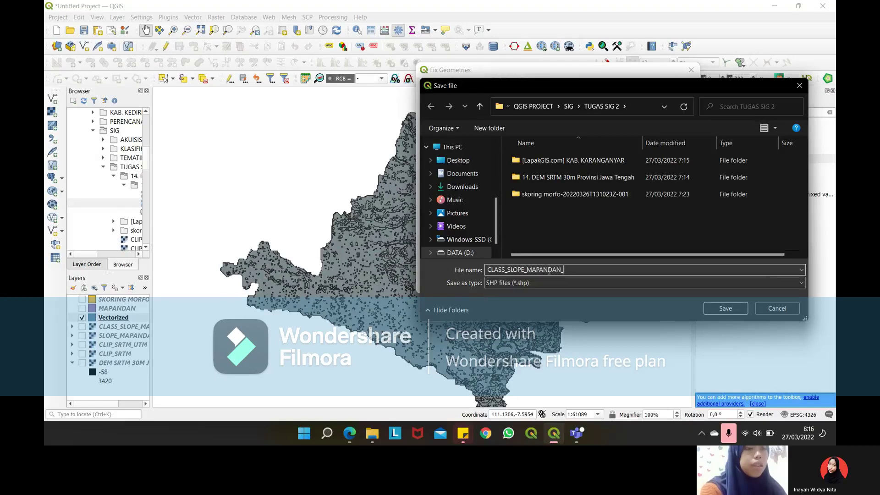
pyautogui.write('FIX')
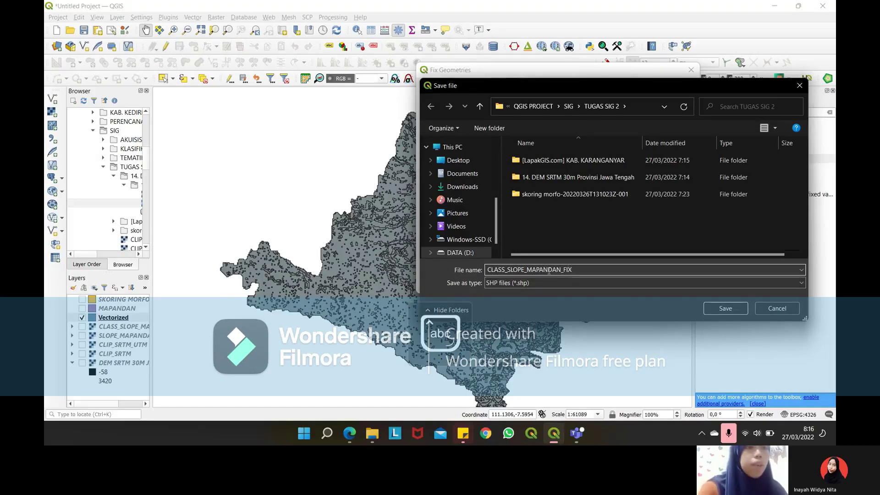
pyautogui.click(725, 308)
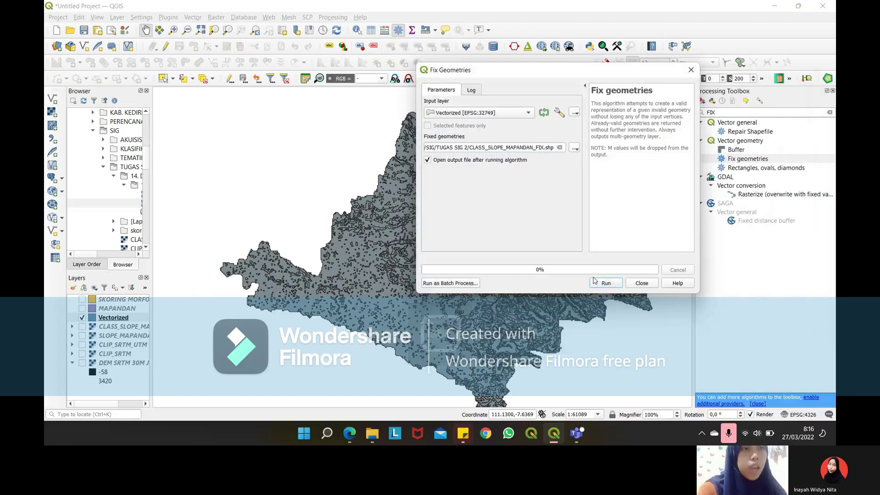
# Run the geometry fix on Vectorized, and swap the layer visibility from Vectorized to SKORING MORFO FIX.
pyautogui.click(605, 283)
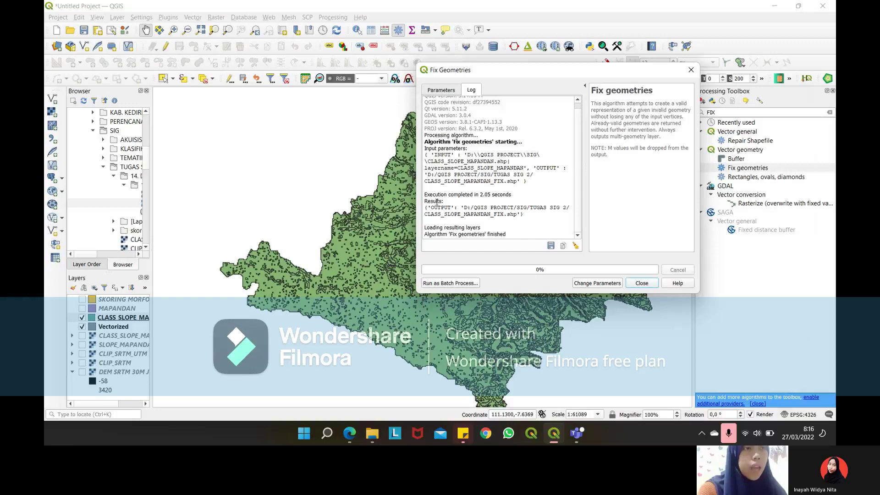
pyautogui.click(642, 283)
pyautogui.click(82, 326)
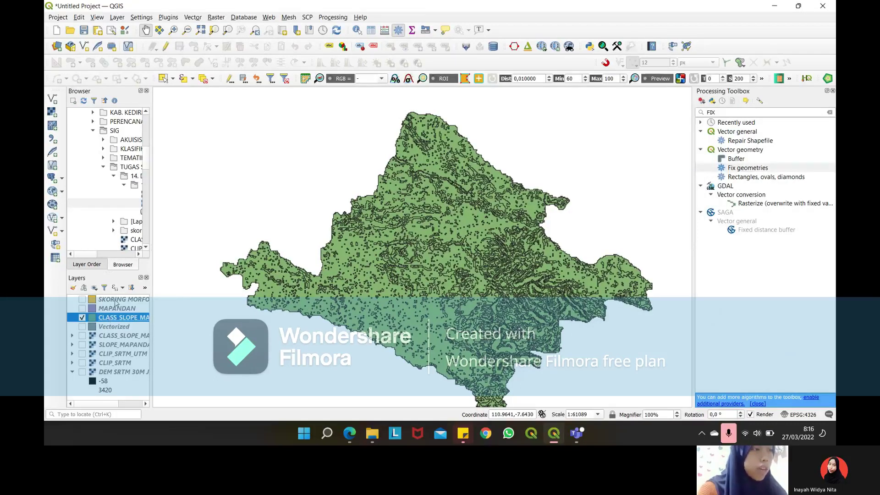
pyautogui.click(82, 300)
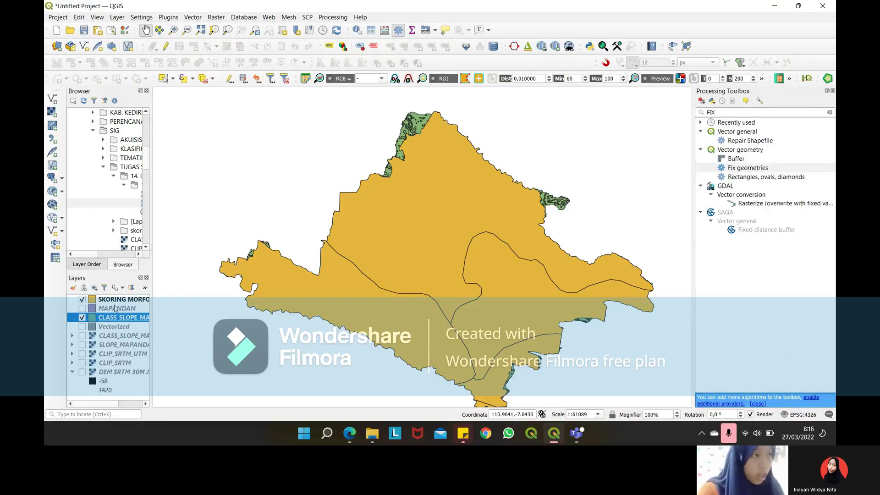
# Set up an Intersection with CLASS_SLOPE_MAPANDAN_FIX as the input layer and SKORING MORFO FIX as the overlay layer.
pyautogui.click(191, 18)
pyautogui.moveTo(229, 88)
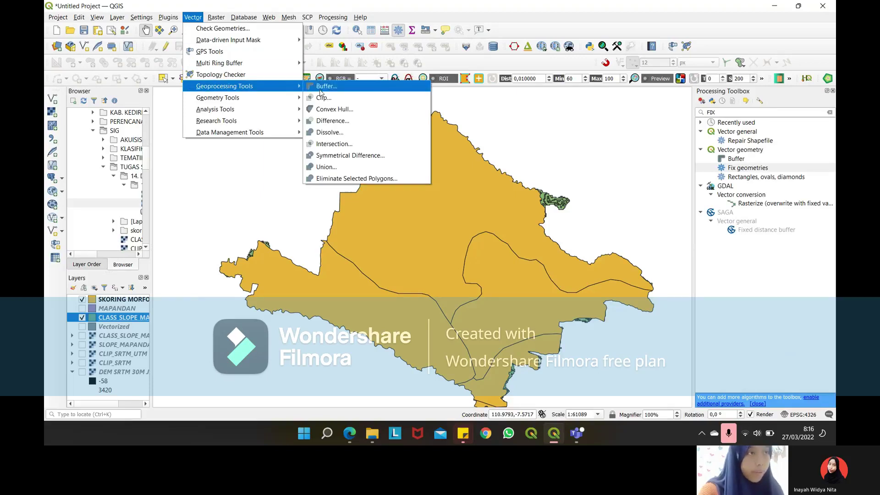
pyautogui.click(334, 145)
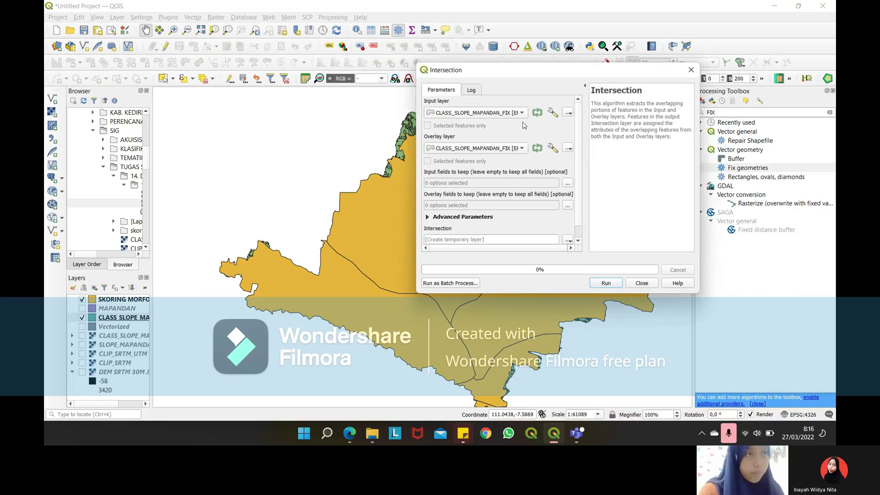
pyautogui.click(522, 150)
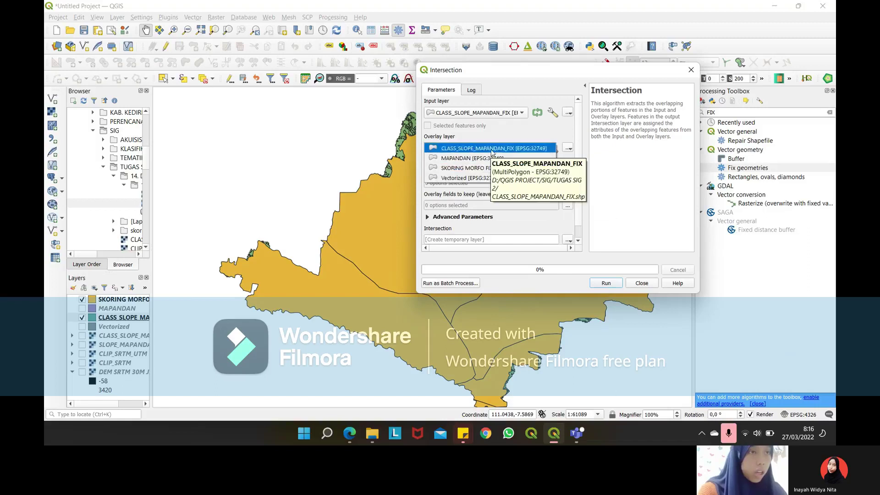
pyautogui.click(493, 171)
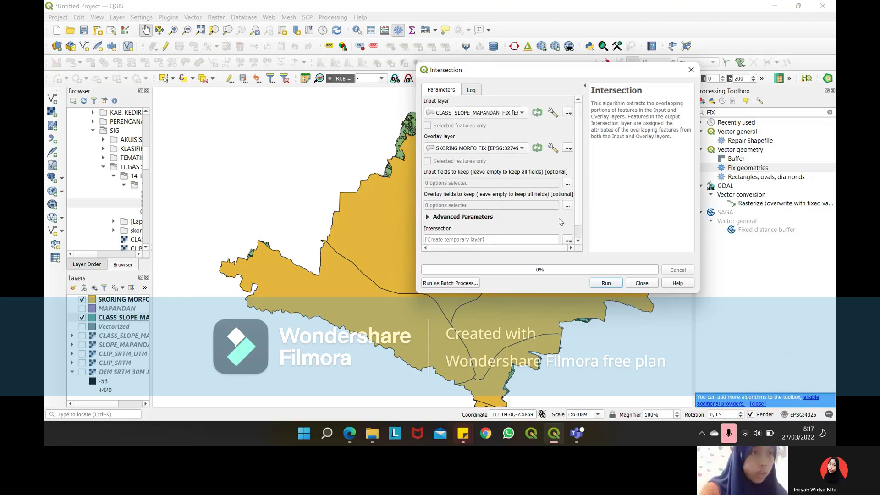
# Set the intersection output to an SHP file named INTERSECTION_MORFOLOGI_MAPANDAN in the TUGAS SIG 2 folder.
pyautogui.scroll(-1, 561, 224)
pyautogui.click(568, 226)
pyautogui.click(572, 248)
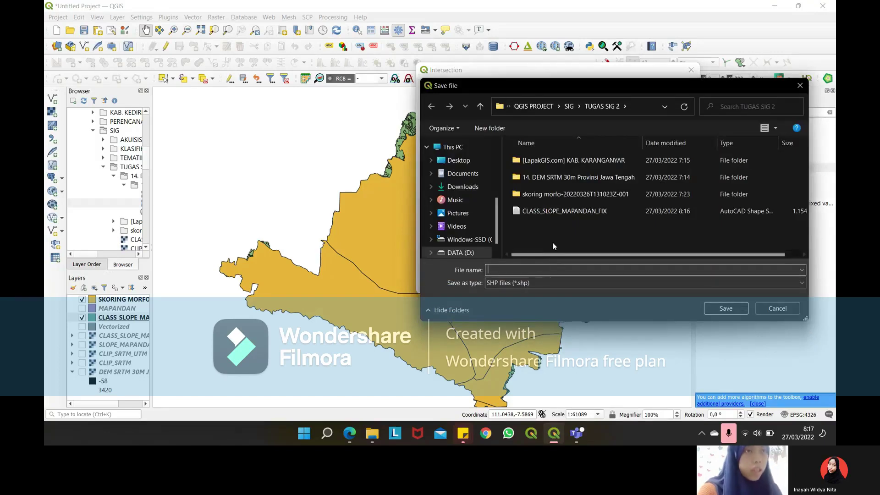
pyautogui.write('IN')
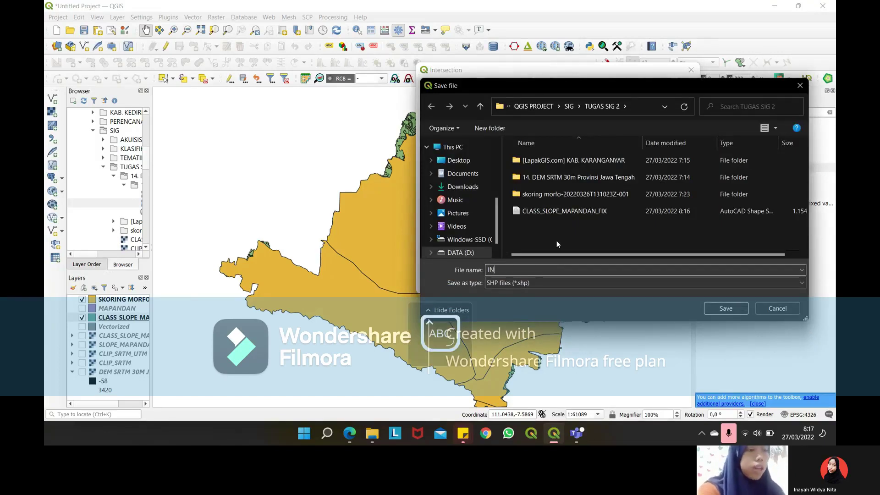
pyautogui.write('TERSECTION')
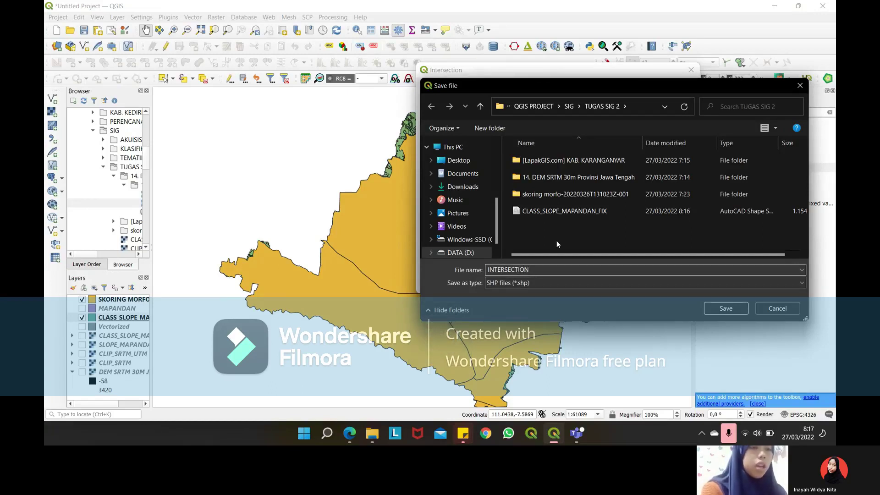
pyautogui.write('_MOR')
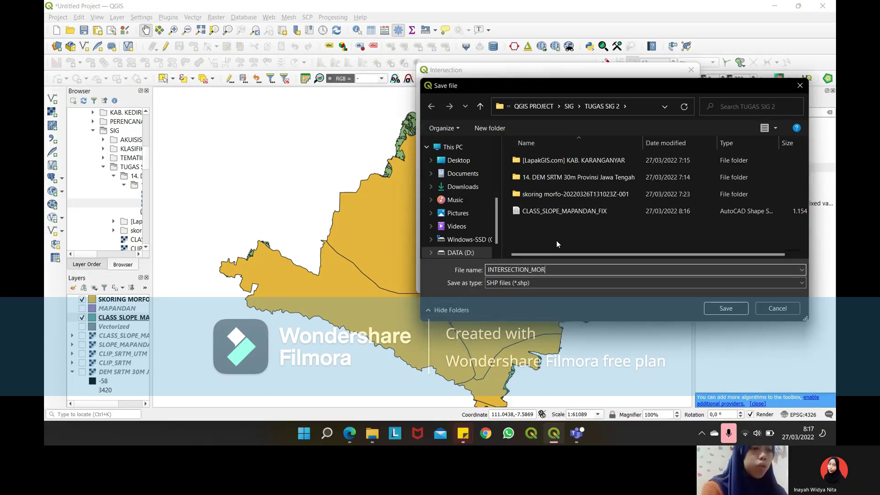
pyautogui.write('FOLOGI')
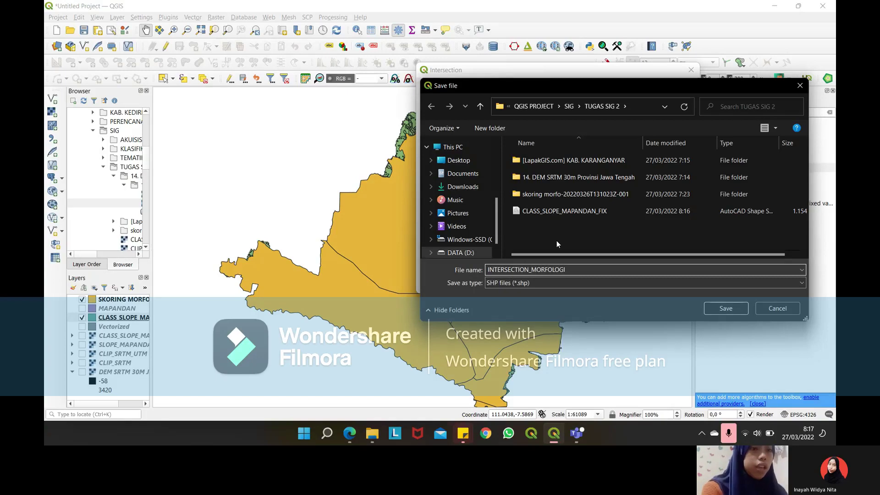
pyautogui.write('_MAPANDAN')
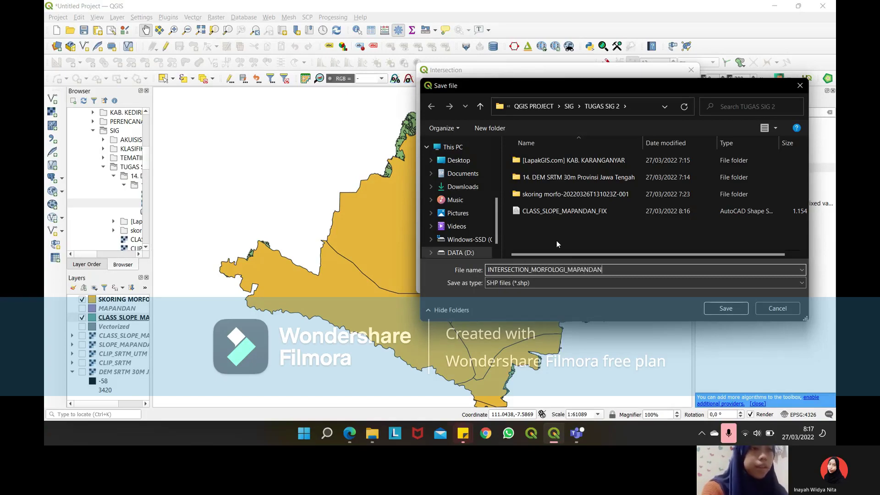
pyautogui.click(721, 308)
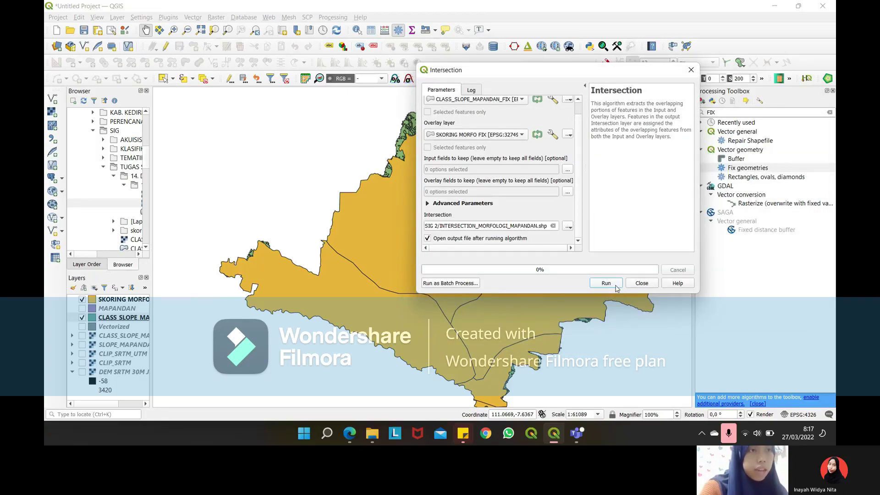
# Run the intersection, and tidy the layer list by placing MAPANDAN below CLASS_SLOPE_MAPANDAN_FIX and hiding the latter.
pyautogui.click(616, 286)
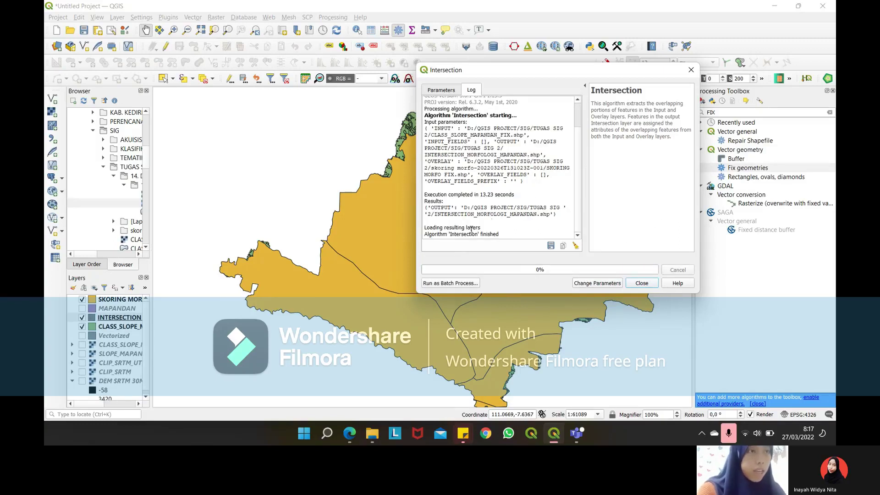
pyautogui.click(636, 281)
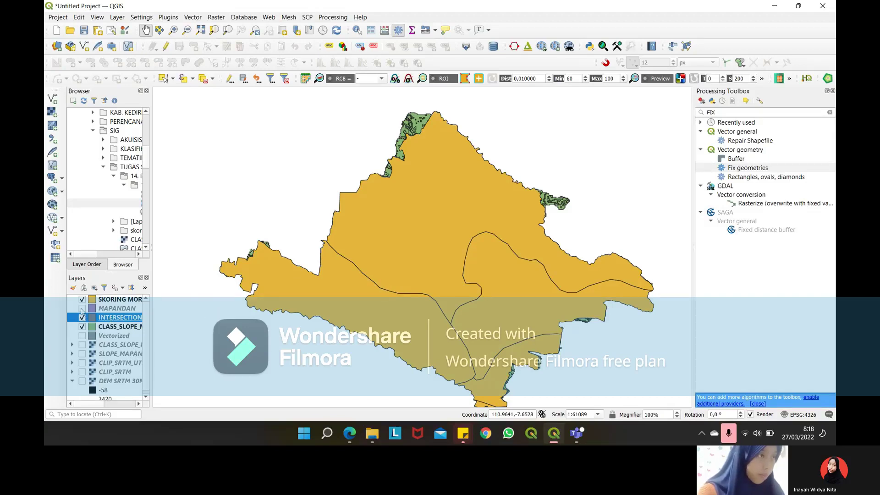
pyautogui.moveTo(95, 309); pyautogui.dragTo(92, 331)
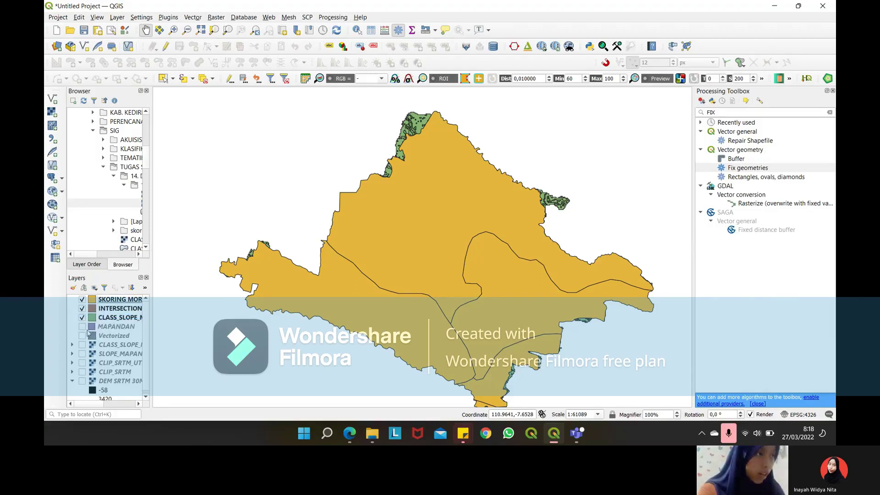
pyautogui.click(82, 318)
# Open the attribute table of INTERSECTION_MORFOLOGI_MAPANDAN and examine the DN, LSYS_IND and Skoring values.
pyautogui.click(100, 310)
pyautogui.rightClick(99, 310)
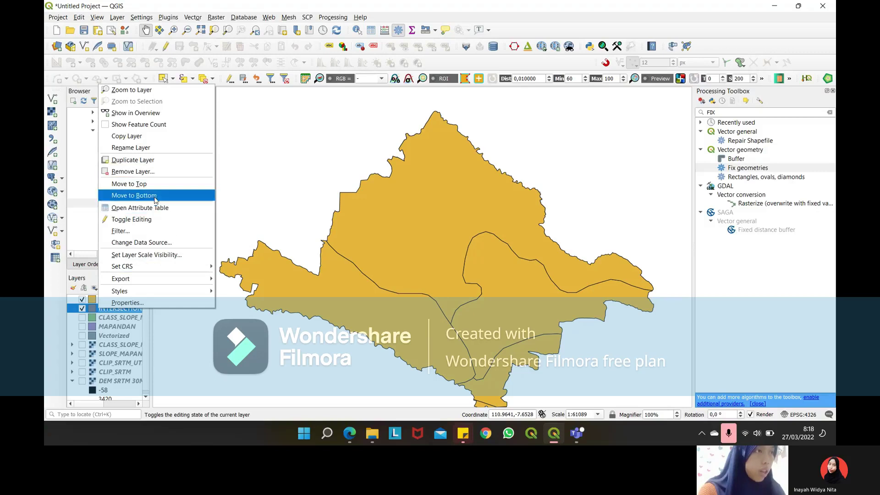
pyautogui.click(153, 213)
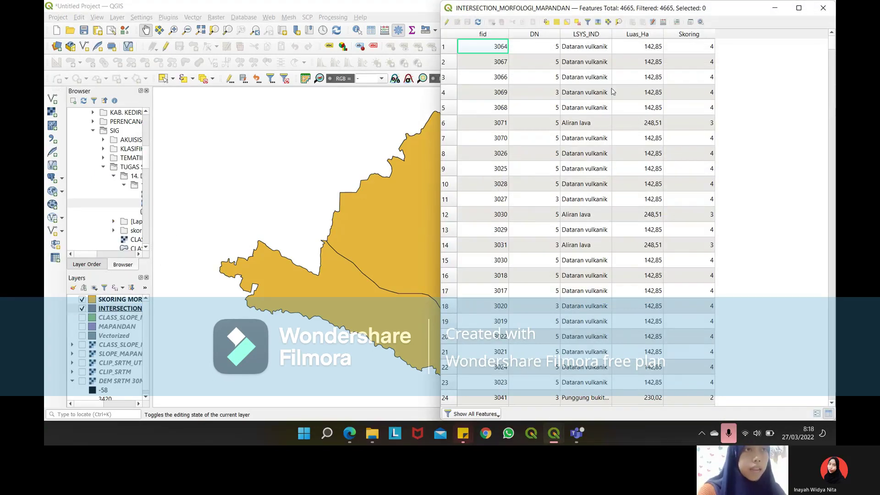
pyautogui.scroll(-2, 678, 81)
pyautogui.scroll(2, 678, 81)
pyautogui.scroll(-7, 680, 91)
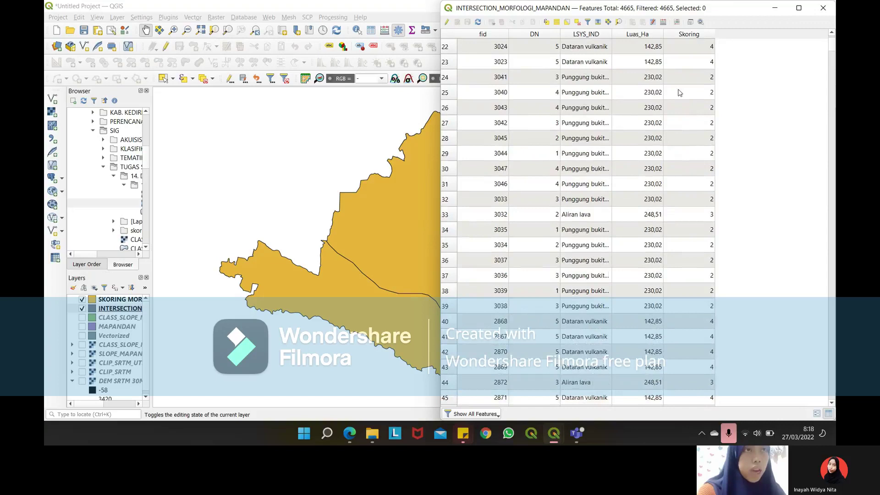
pyautogui.scroll(7, 679, 87)
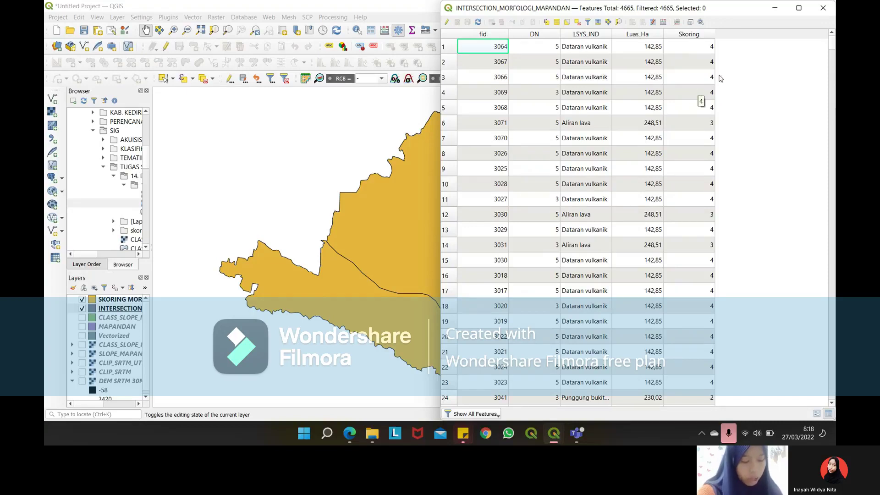
# Open the Field Calculator for INTERSECTION_MORFOLOGI_MAPANDAN and define a new whole-number field named TOTAL_SKOR with length 10.
pyautogui.moveTo(738, 17); pyautogui.dragTo(702, 17)
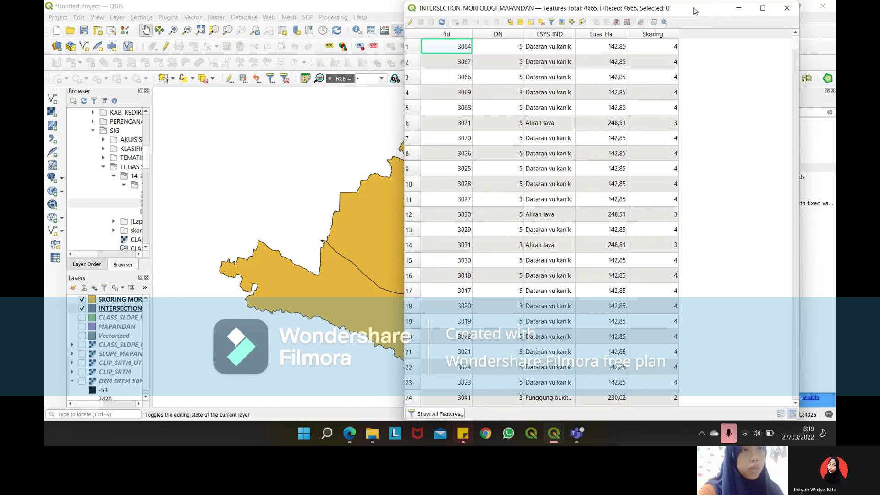
pyautogui.click(624, 25)
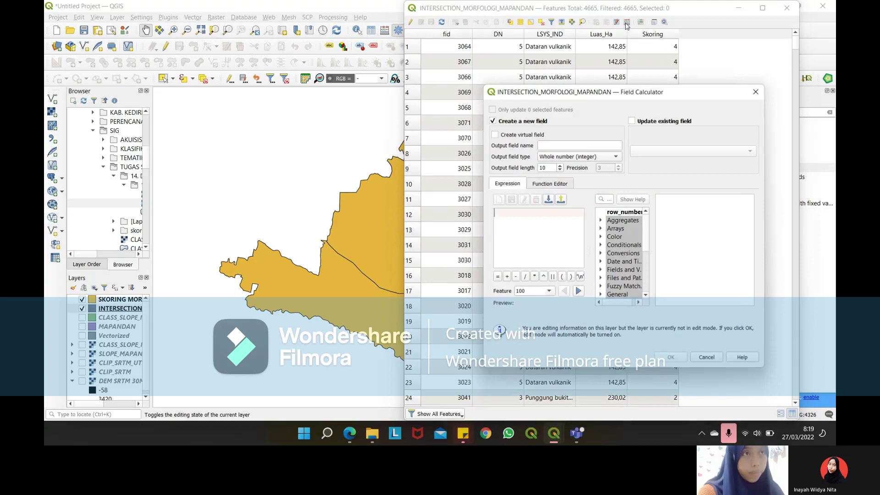
pyautogui.click(631, 121)
pyautogui.click(494, 122)
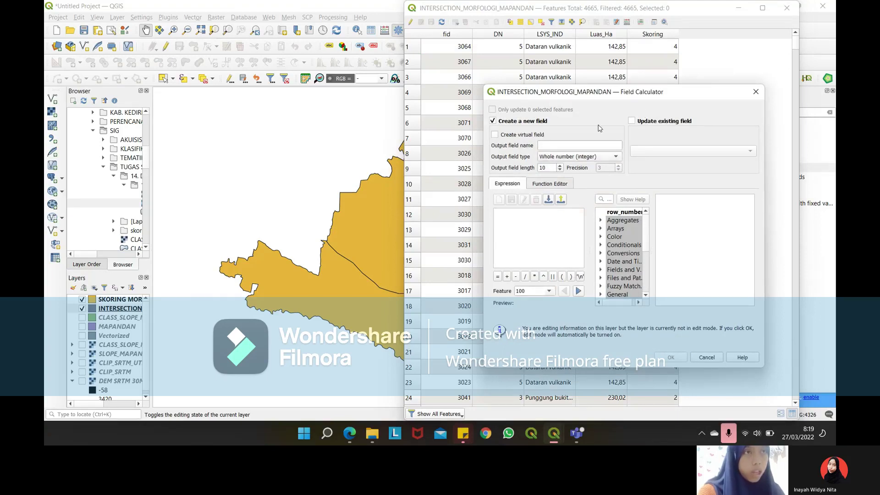
pyautogui.click(563, 145)
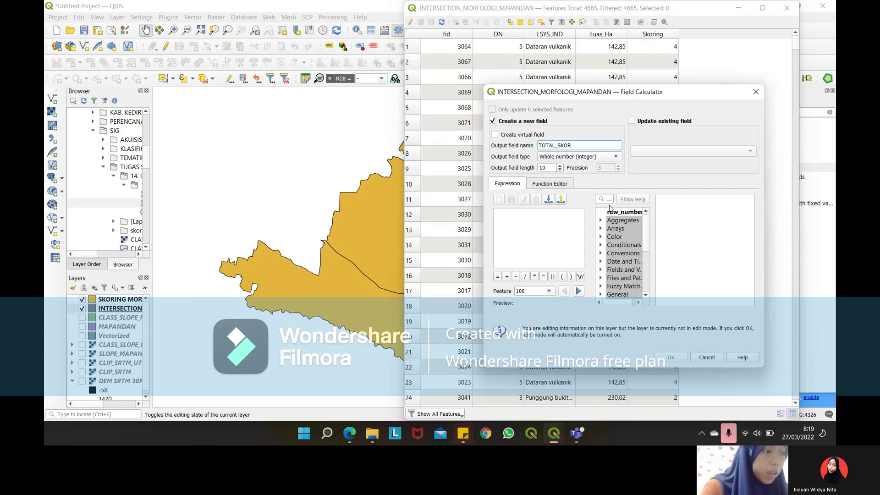
# Calculate TOTAL_SKOR with the expression "DN" + "Skoring" for all features.
pyautogui.click(600, 270)
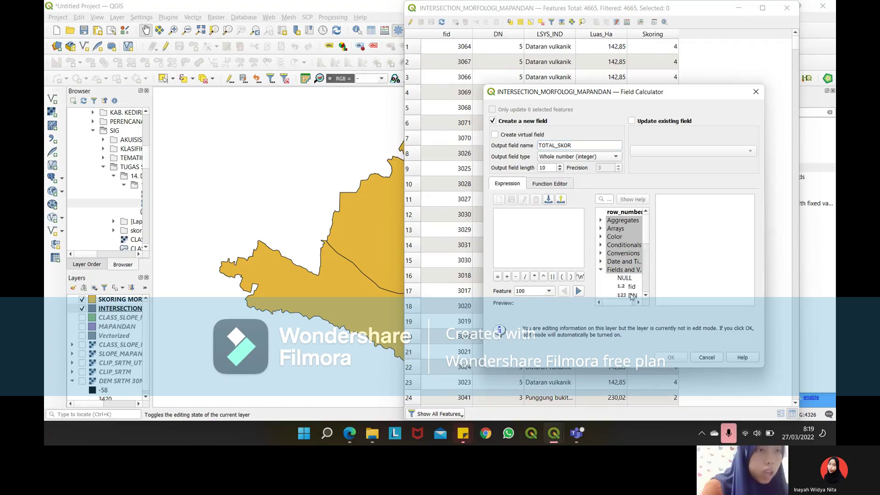
pyautogui.doubleClick(631, 295)
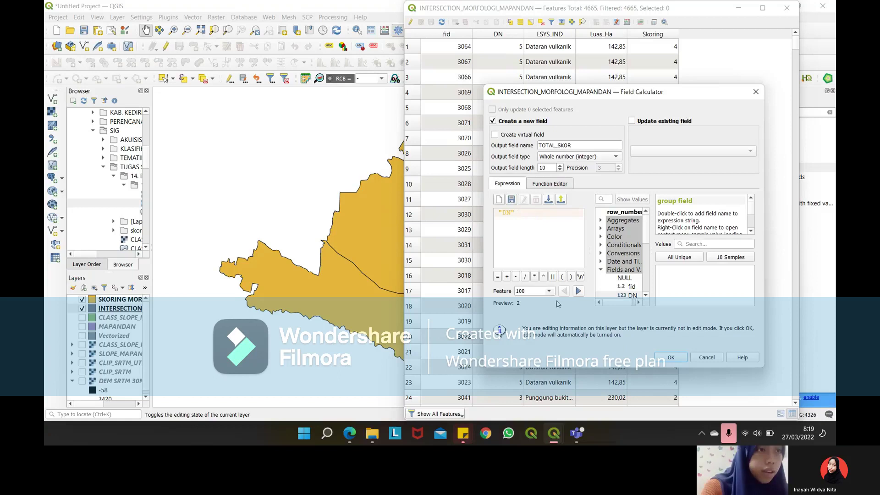
pyautogui.click(506, 276)
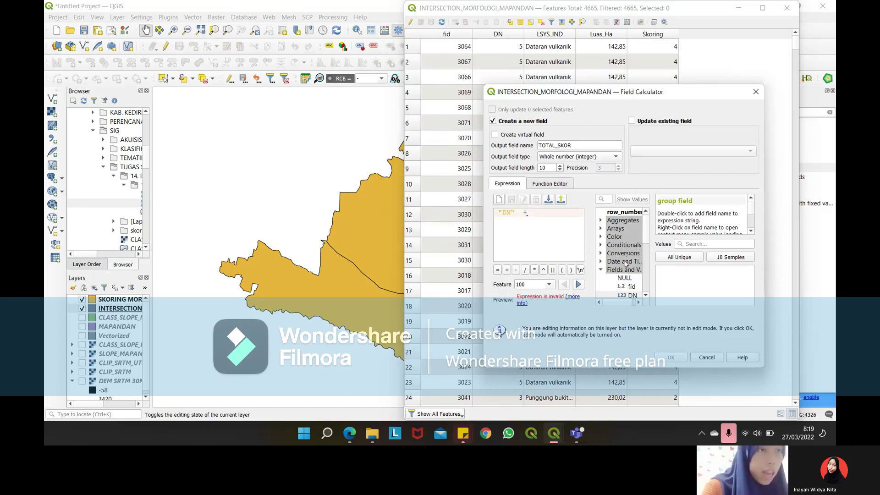
pyautogui.scroll(-2, 626, 280)
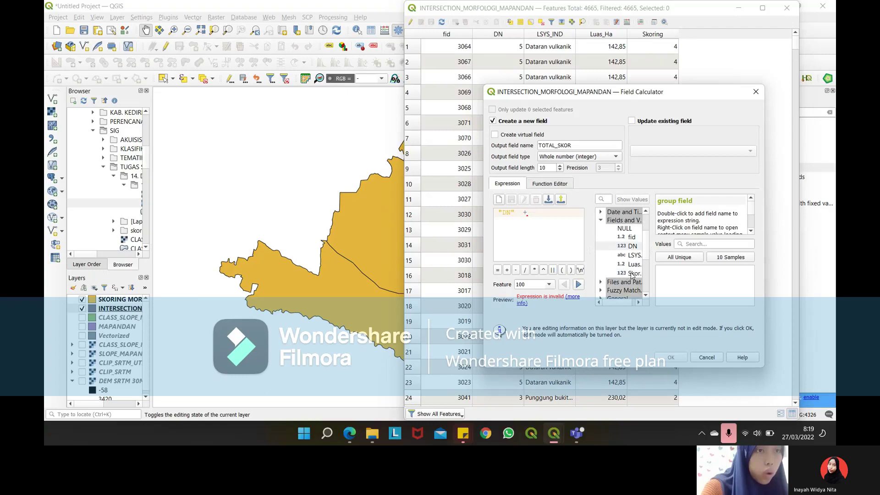
pyautogui.doubleClick(632, 273)
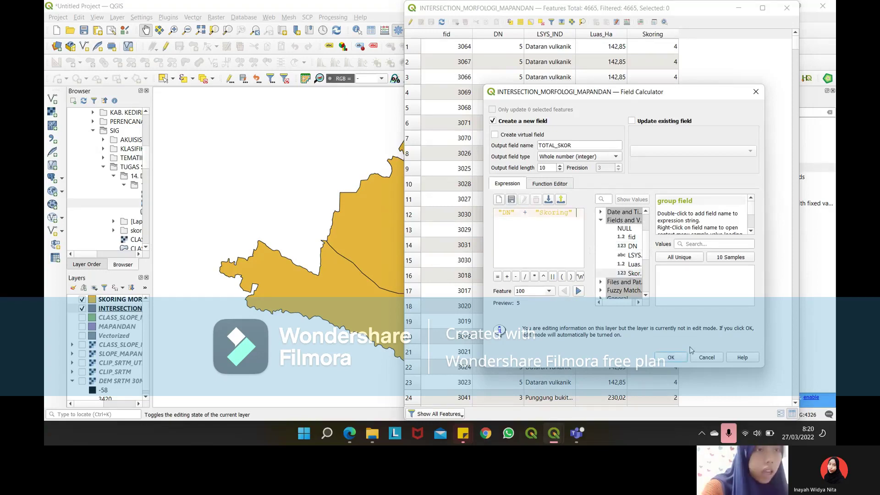
pyautogui.click(670, 358)
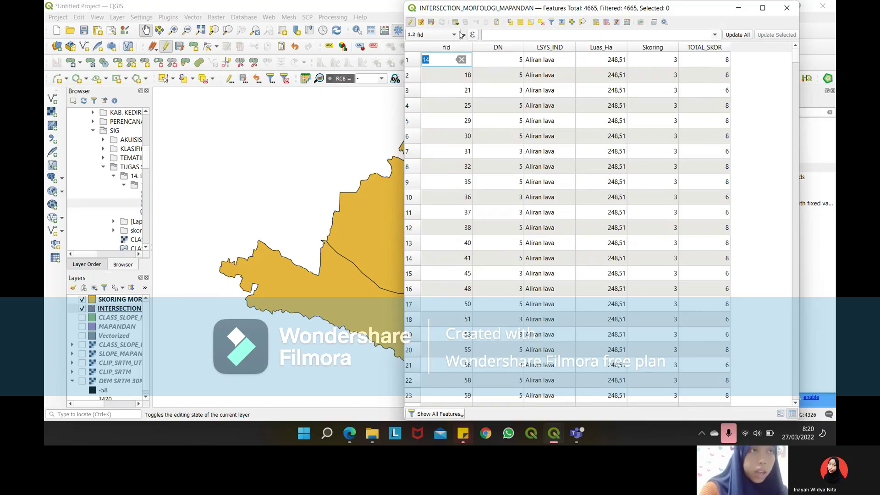
# Add a Text (string) field named SKL with a length of 75 to the attribute table.
pyautogui.click(597, 23)
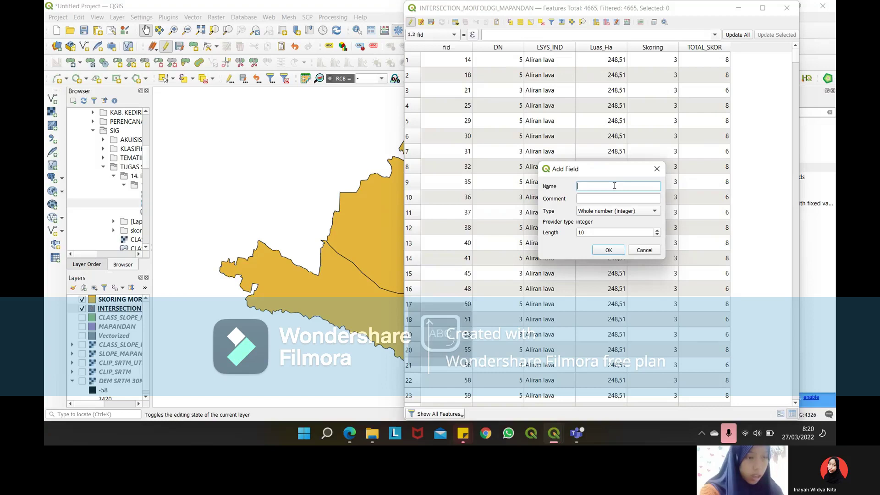
pyautogui.click(610, 212)
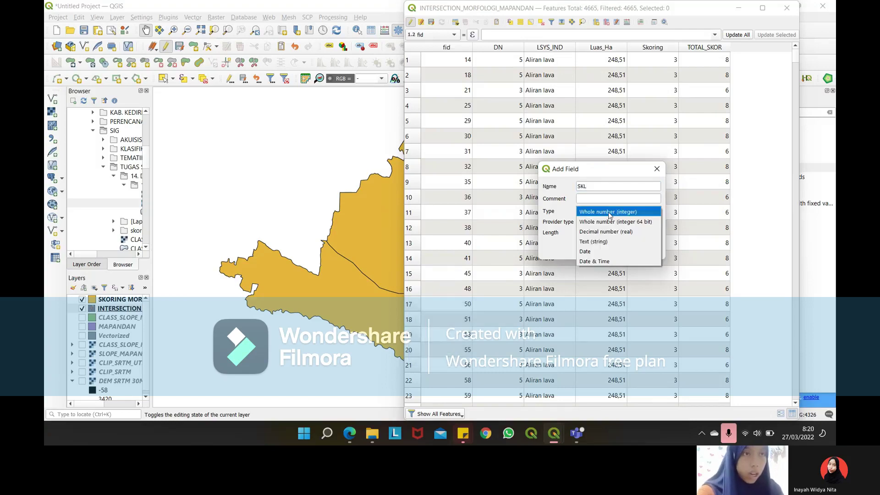
pyautogui.click(604, 242)
pyautogui.moveTo(601, 234); pyautogui.dragTo(578, 237)
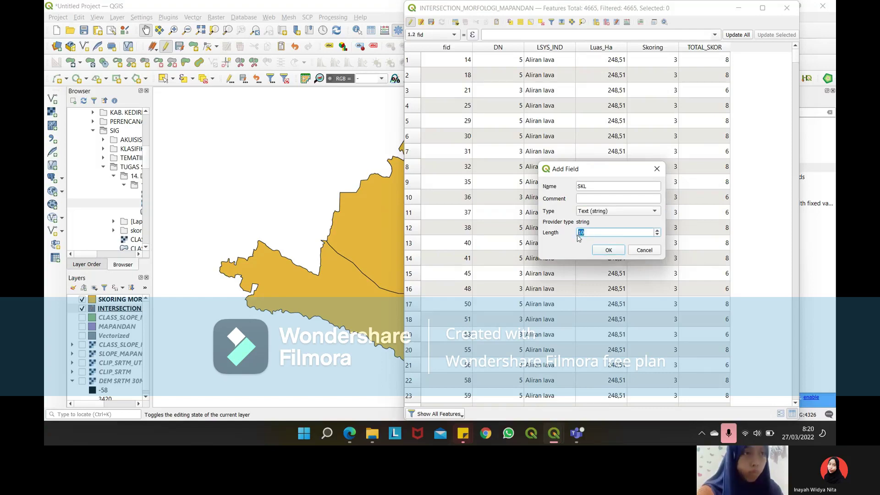
pyautogui.write('75')
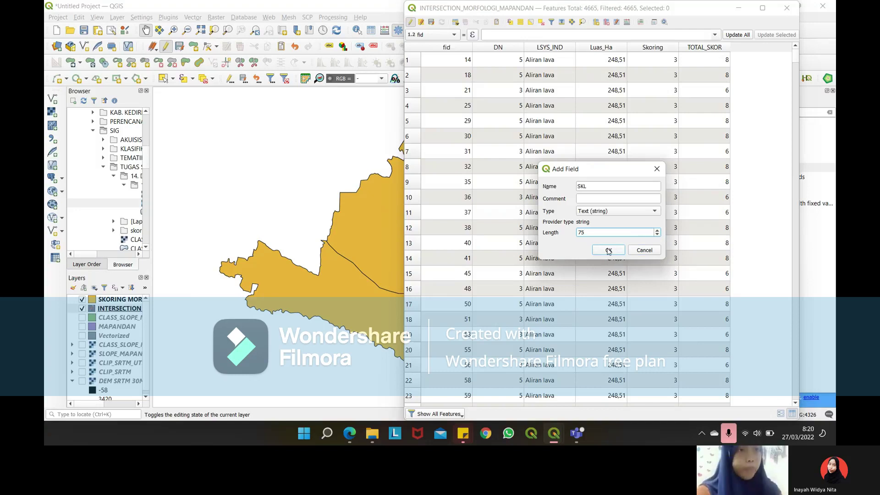
pyautogui.click(608, 250)
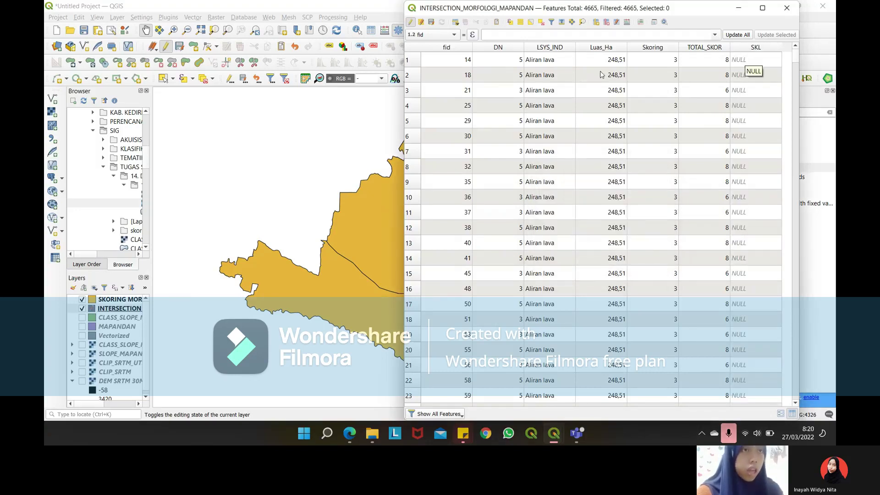
# Start a Select by Expression on the intersection layer and list all unique values of TOTAL_SKOR.
pyautogui.scroll(-6, 653, 90)
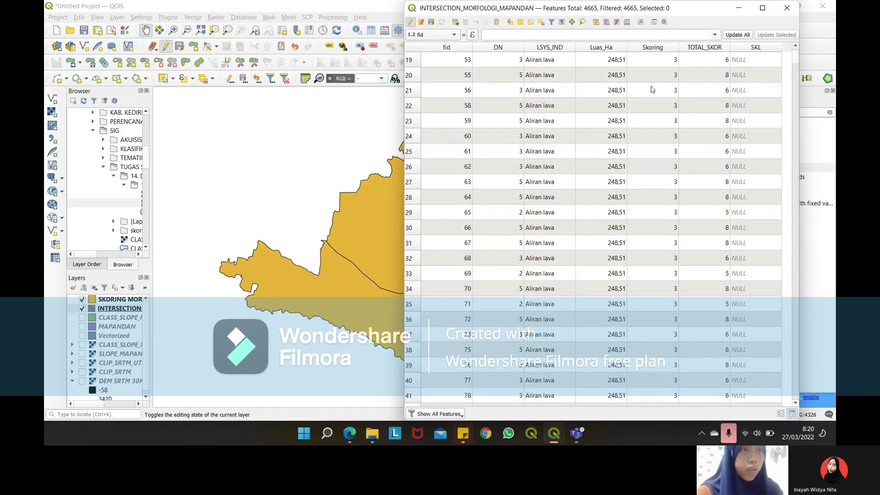
pyautogui.scroll(6, 652, 89)
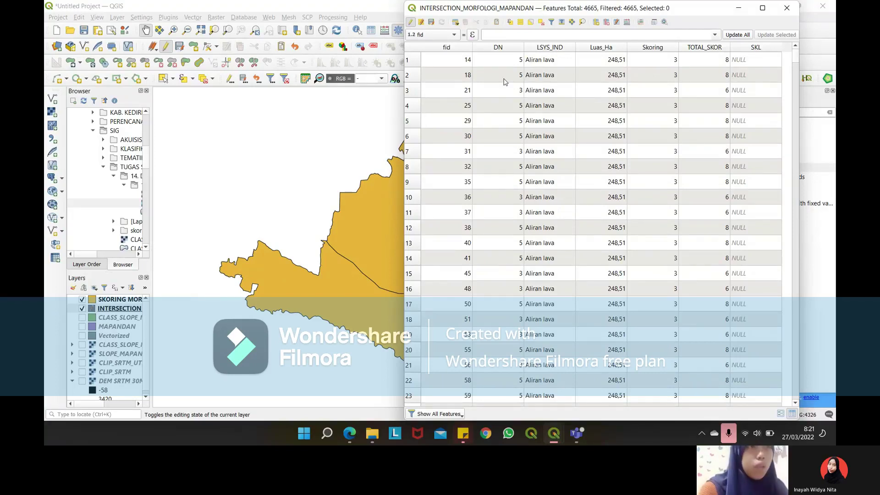
pyautogui.click(510, 23)
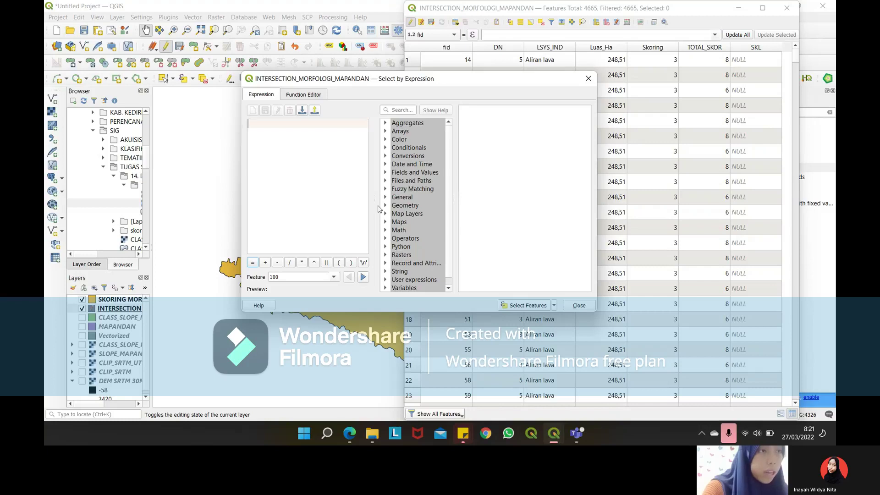
pyautogui.click(385, 172)
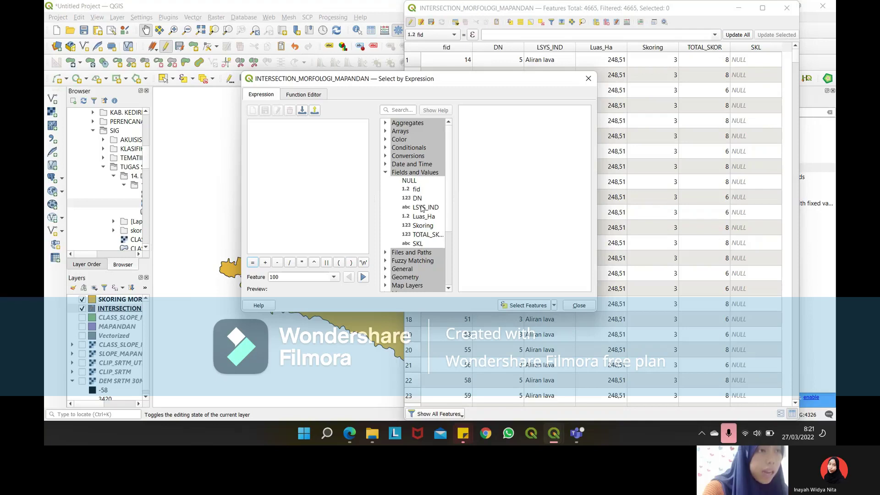
pyautogui.click(419, 234)
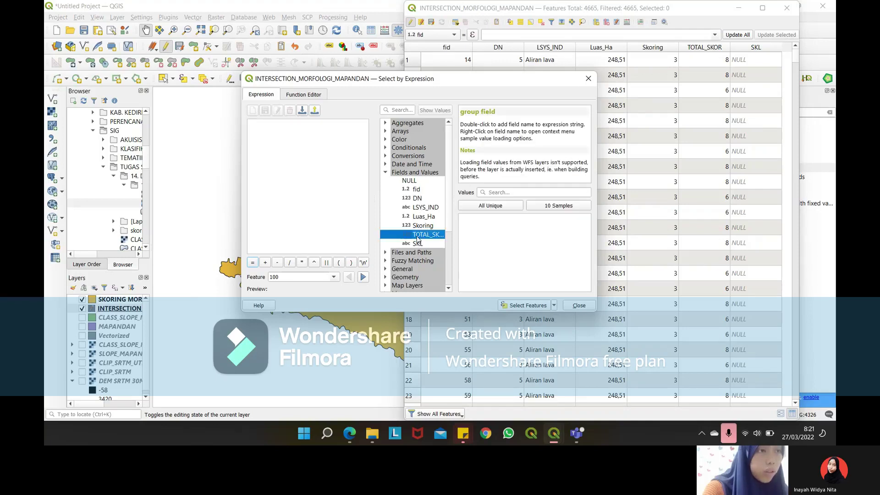
pyautogui.click(492, 206)
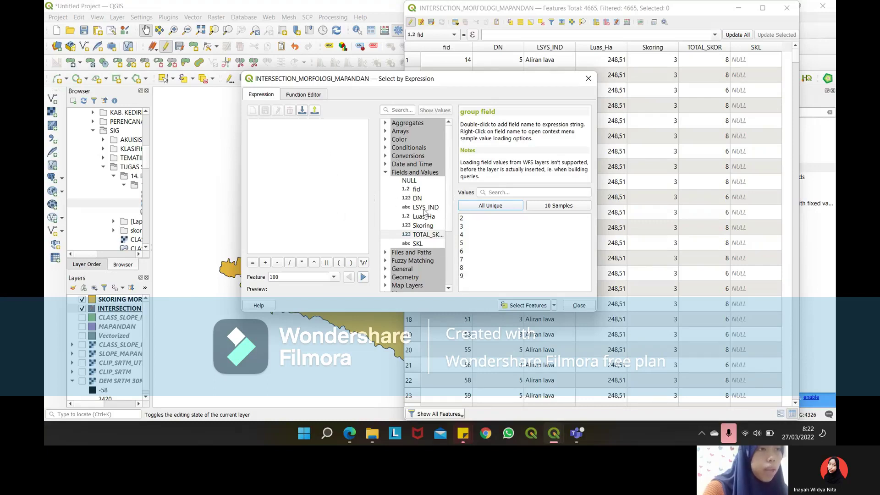
# Select the features where "TOTAL_SKOR" = 9 and return to the attribute table.
pyautogui.doubleClick(418, 235)
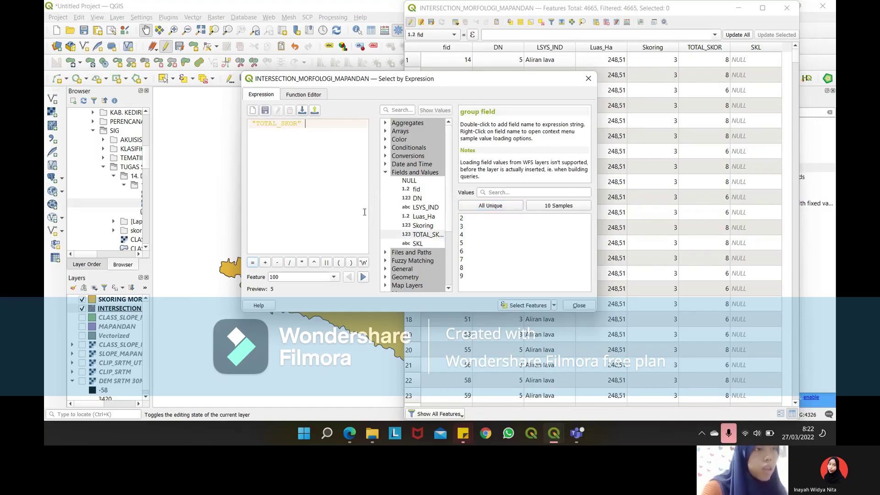
pyautogui.write('=')
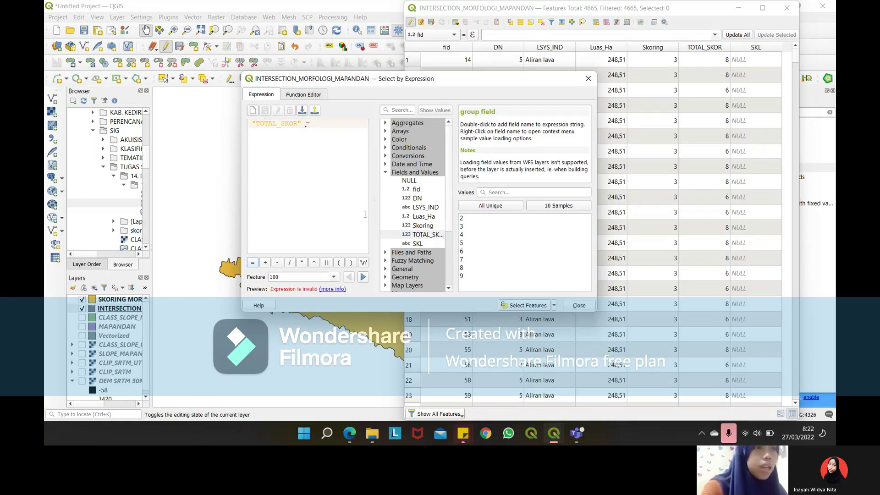
pyautogui.click(462, 275)
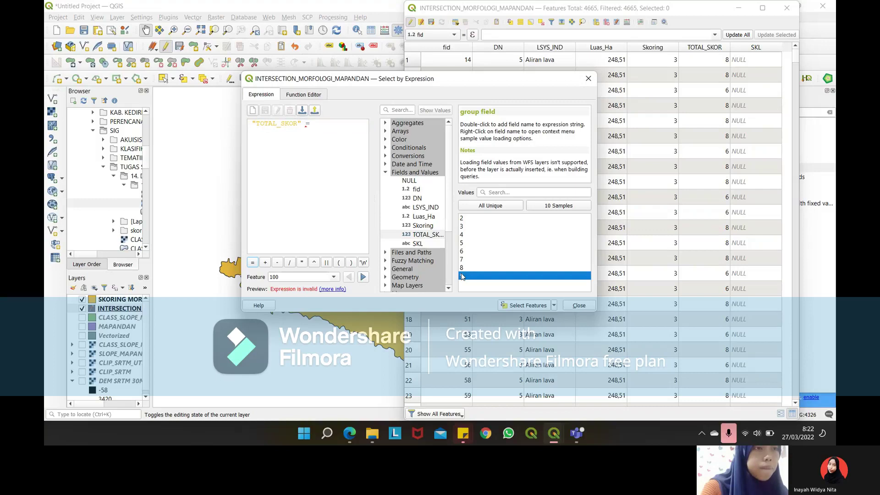
pyautogui.doubleClick(527, 277)
pyautogui.click(530, 306)
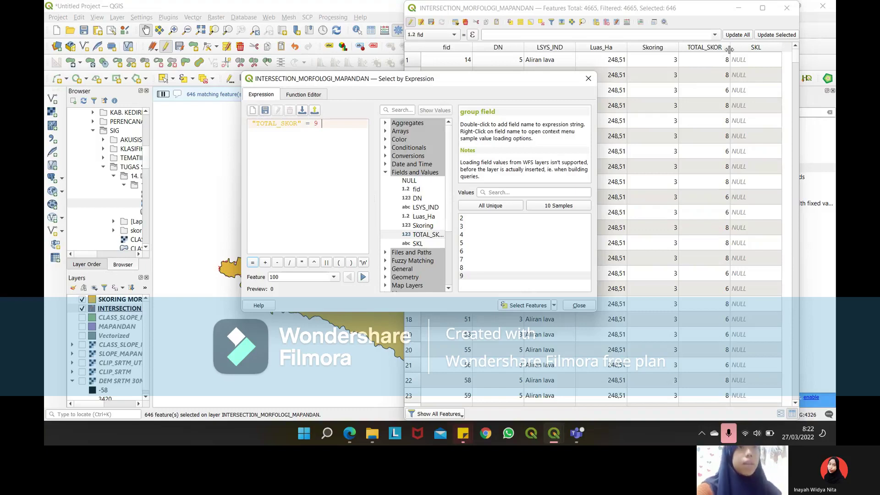
pyautogui.click(706, 19)
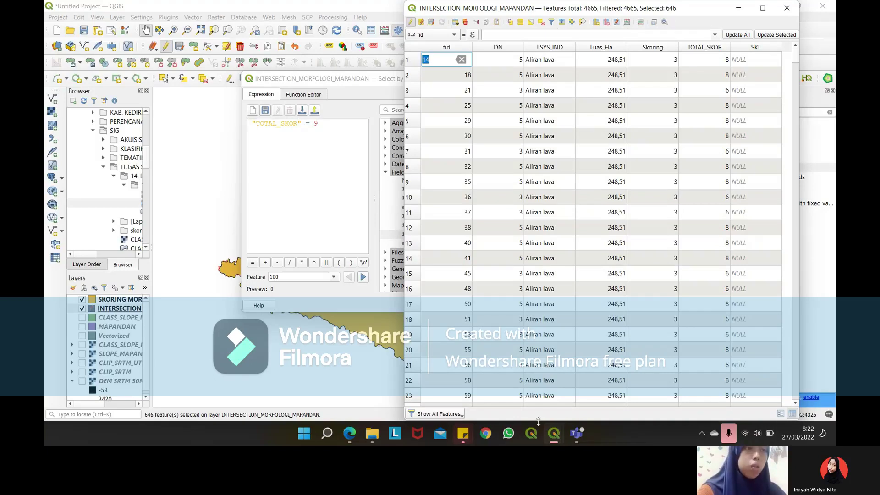
# Switch to PERMEN PU.pdf in Edge and examine the SKL Morfologi table's class descriptions and NILAI values, and return to QGIS.
pyautogui.click(370, 434)
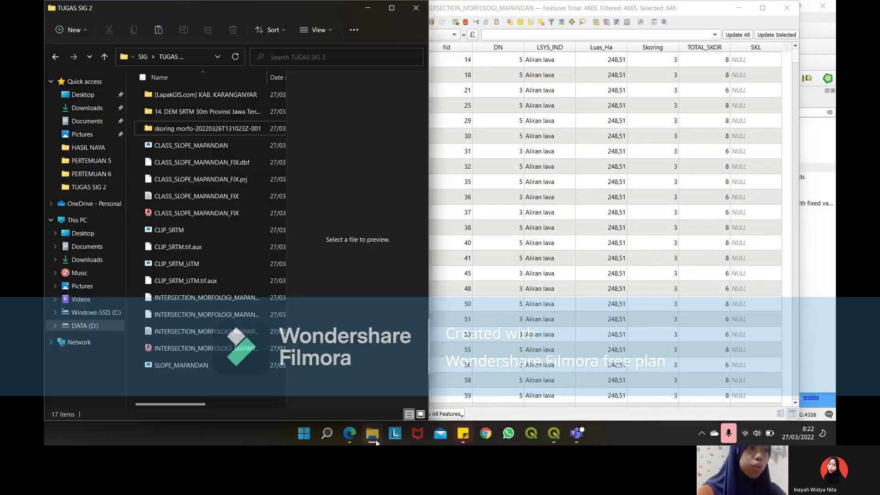
pyautogui.click(372, 434)
pyautogui.click(350, 433)
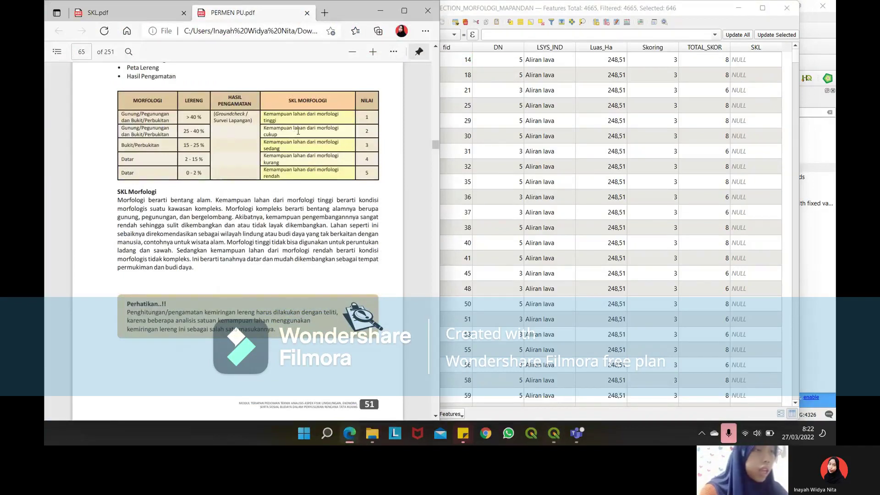
pyautogui.keyDown('ctrl'); pyautogui.scroll(4, 299, 131); pyautogui.keyUp('ctrl')
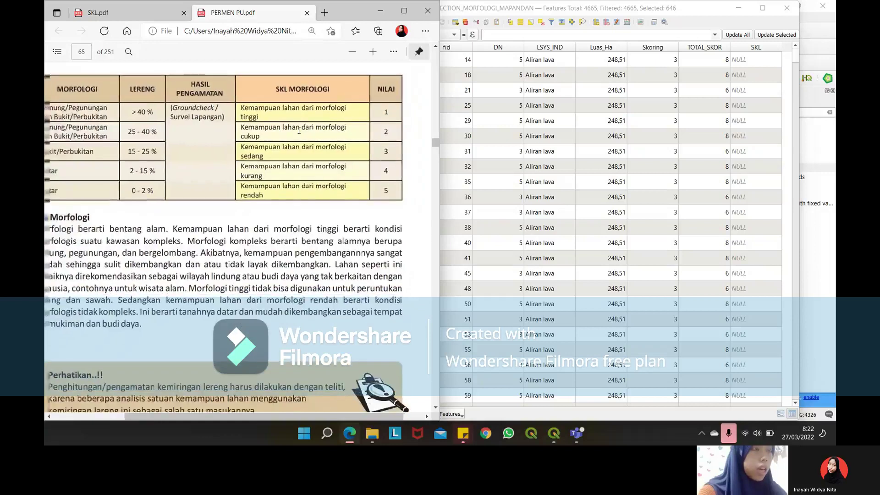
pyautogui.keyDown('ctrl'); pyautogui.scroll(-3, 299, 130); pyautogui.keyUp('ctrl')
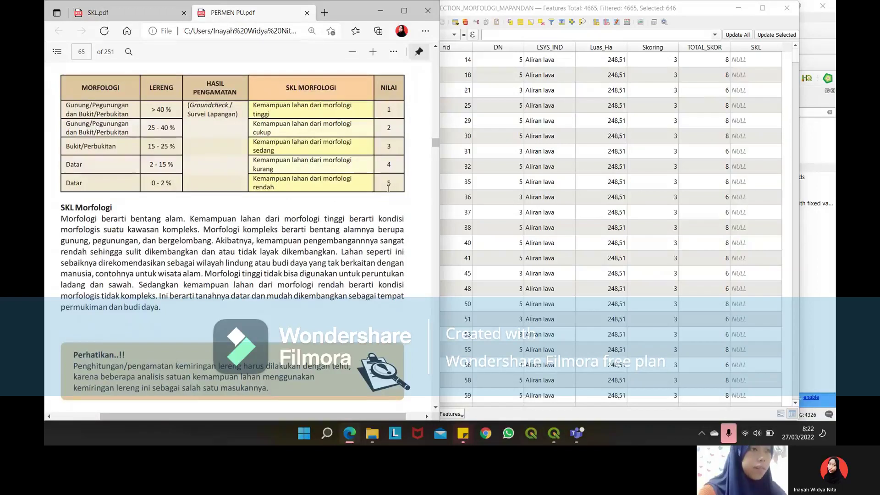
pyautogui.keyDown('ctrl'); pyautogui.scroll(2, 388, 187); pyautogui.keyUp('ctrl')
pyautogui.keyDown('ctrl'); pyautogui.scroll(-1, 388, 187); pyautogui.keyUp('ctrl')
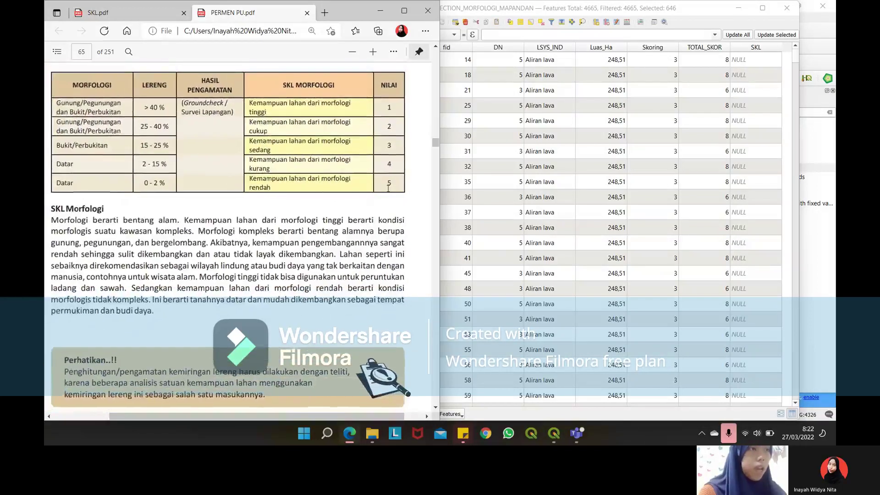
pyautogui.keyDown('ctrl'); pyautogui.scroll(-2, 388, 187); pyautogui.keyUp('ctrl')
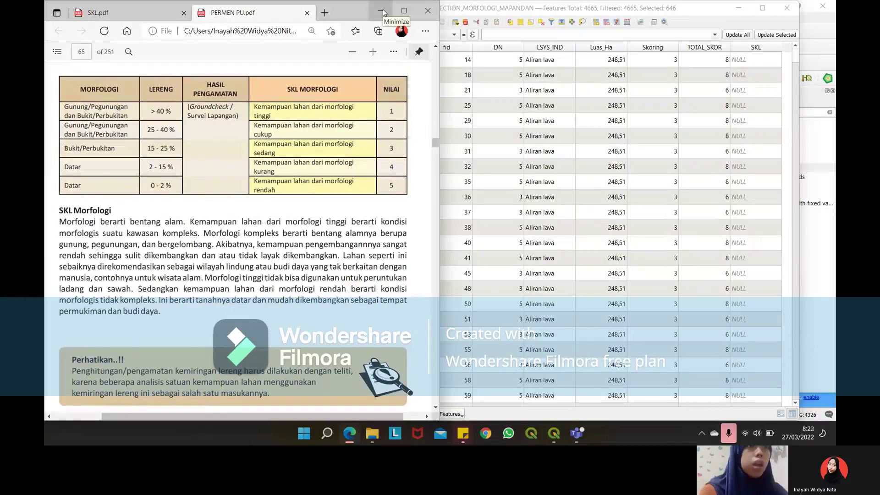
pyautogui.click(383, 10)
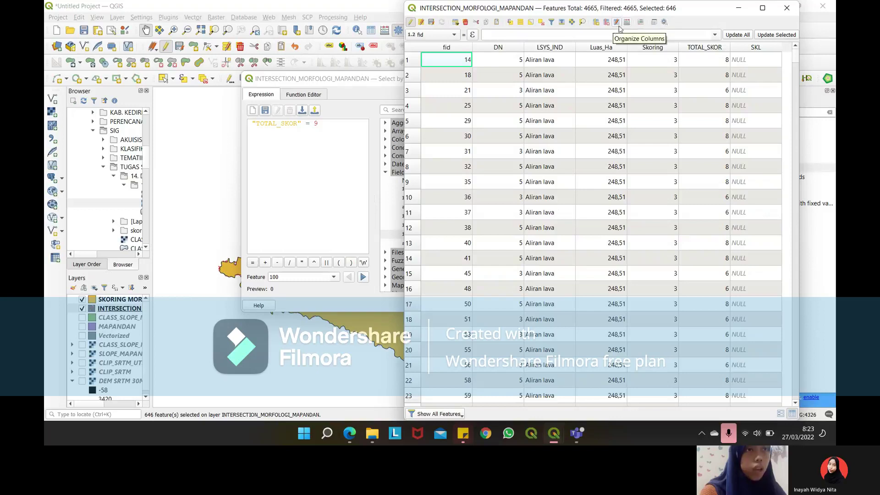
# Open the Field Calculator for the selected features and set it to update the existing SKL field.
pyautogui.click(626, 24)
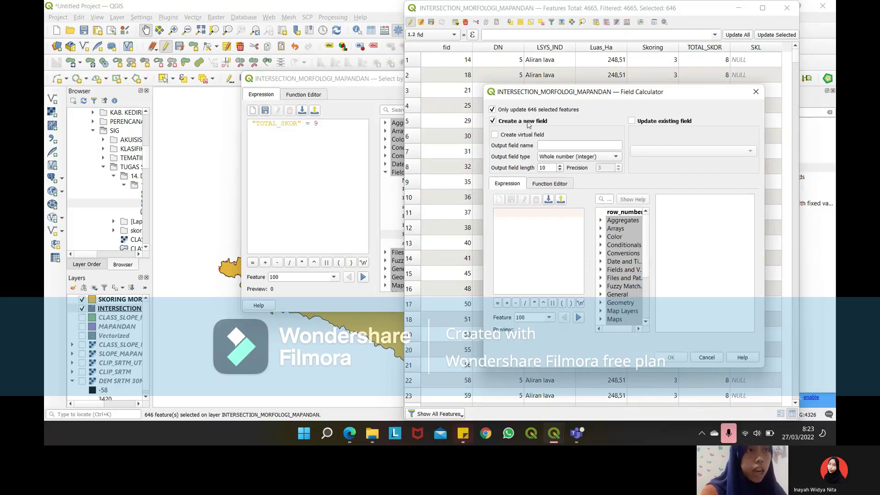
pyautogui.click(632, 121)
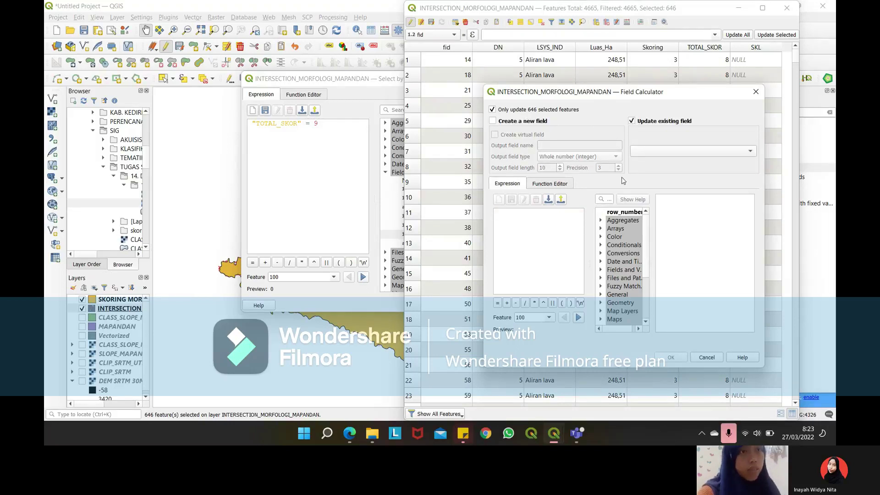
pyautogui.click(657, 153)
pyautogui.click(655, 211)
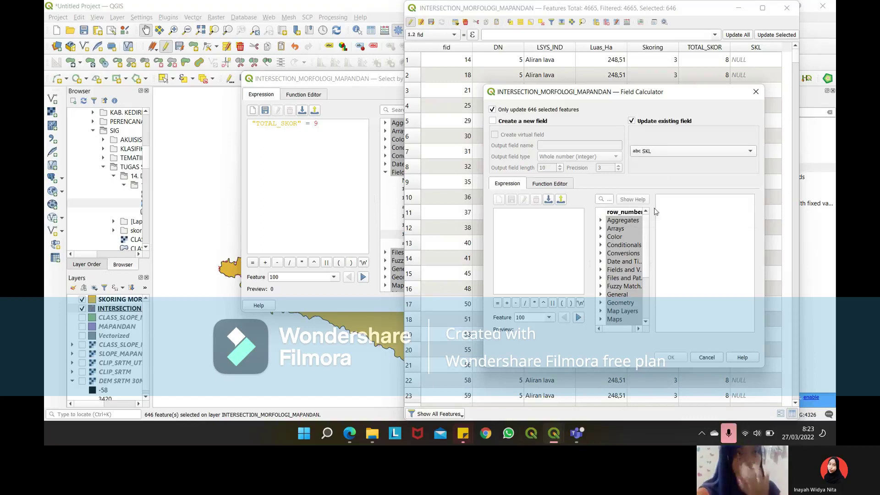
# Fill SKL for the selected features with 'Kemampuan Lahan dari Morfologi Rendah'.
pyautogui.click(552, 225)
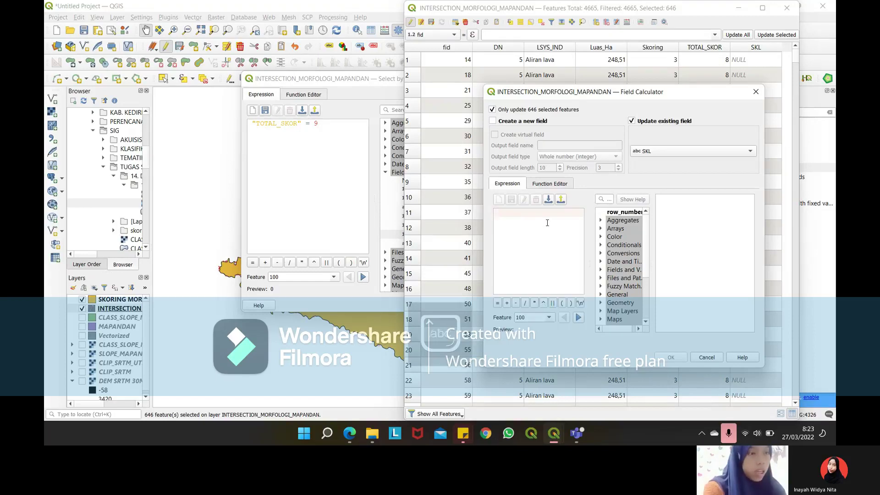
pyautogui.write('Kemampuan La')
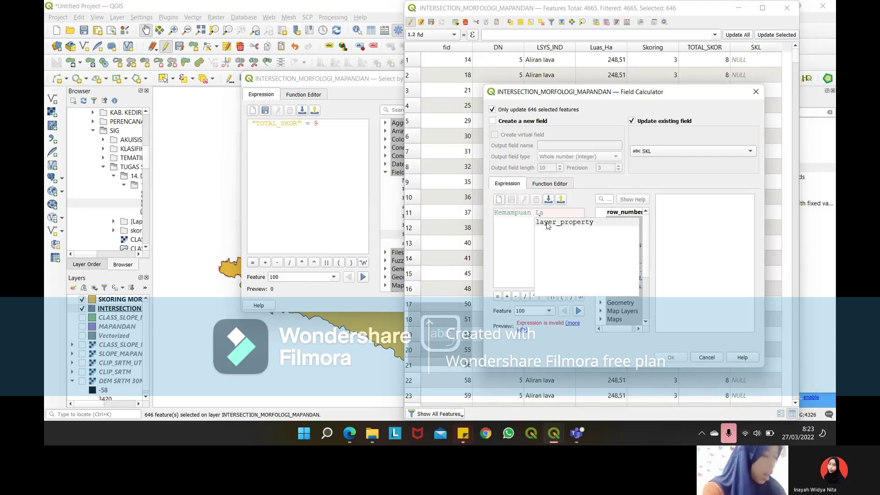
pyautogui.write('han dari')
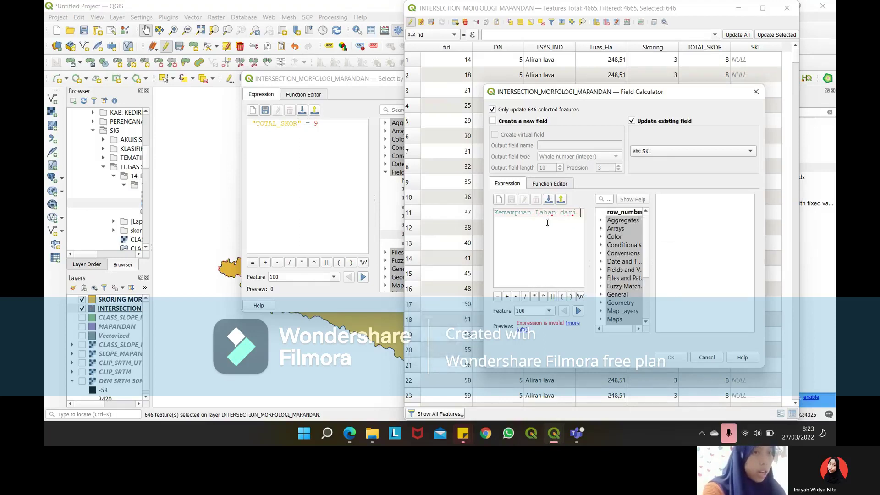
pyautogui.write(' Mo')
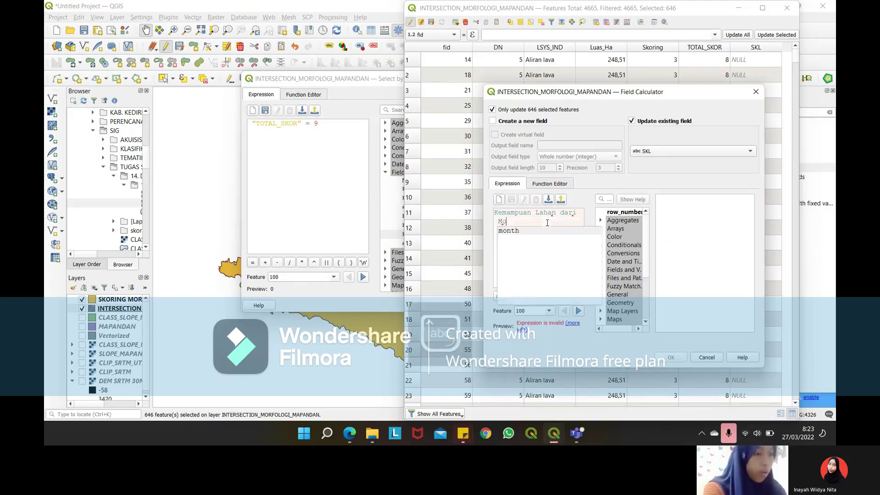
pyautogui.write('rfolog')
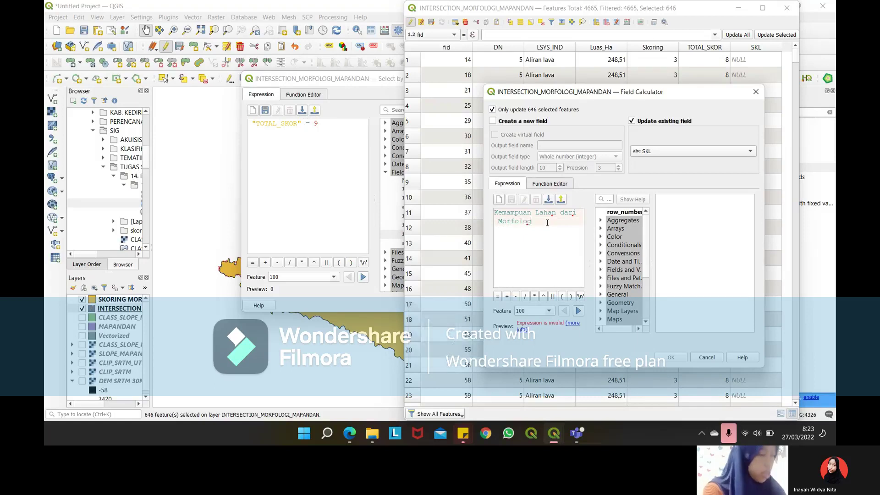
pyautogui.write('i Re')
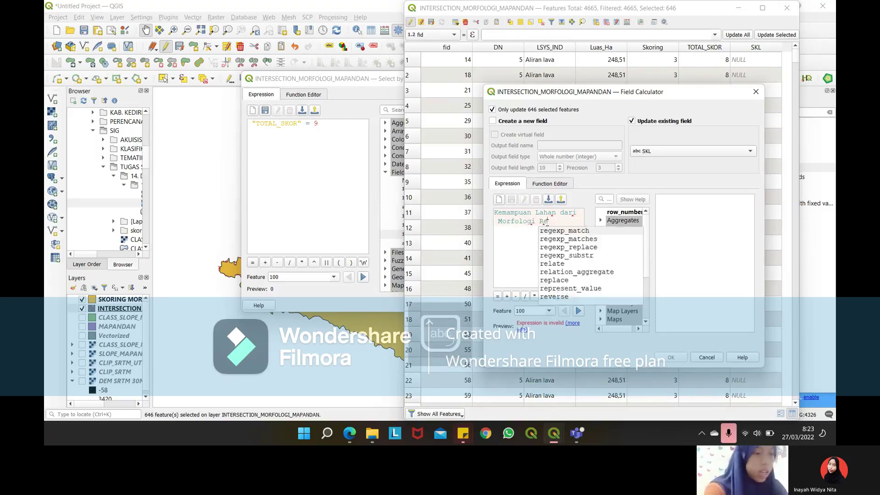
pyautogui.write('n')
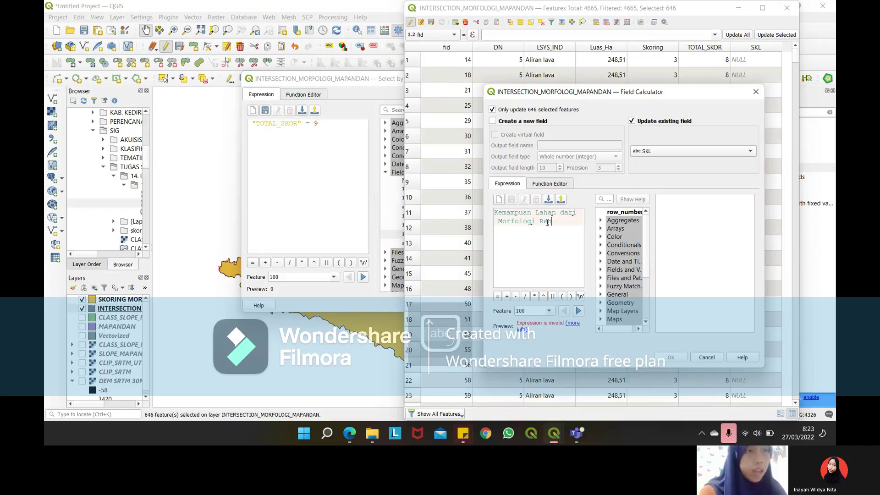
pyautogui.write('dah')
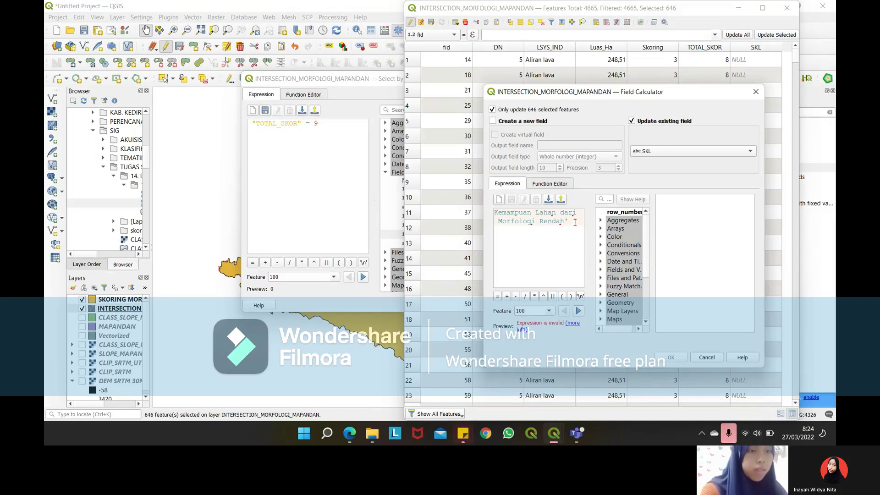
pyautogui.write("'")
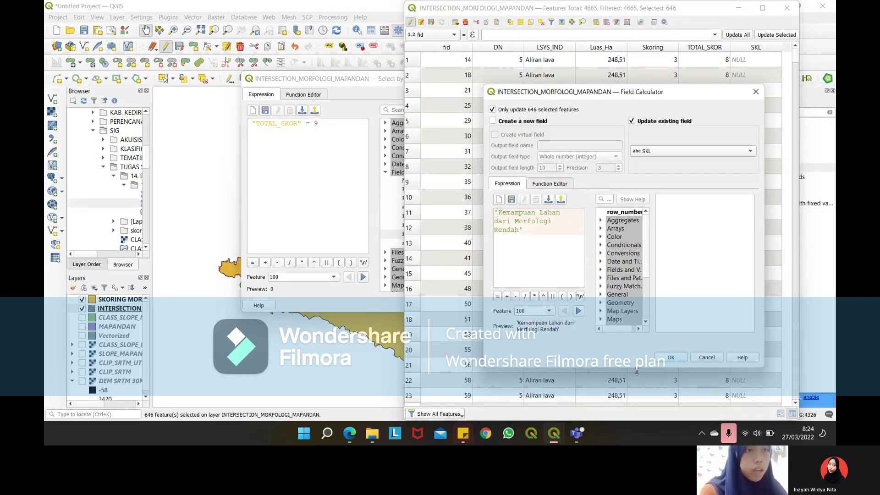
pyautogui.click(676, 362)
# Check the SKL values filled in the highlighted attribute table rows, and arrange the QGIS main window and table side by side.
pyautogui.scroll(-6, 694, 237)
pyautogui.scroll(-19, 695, 241)
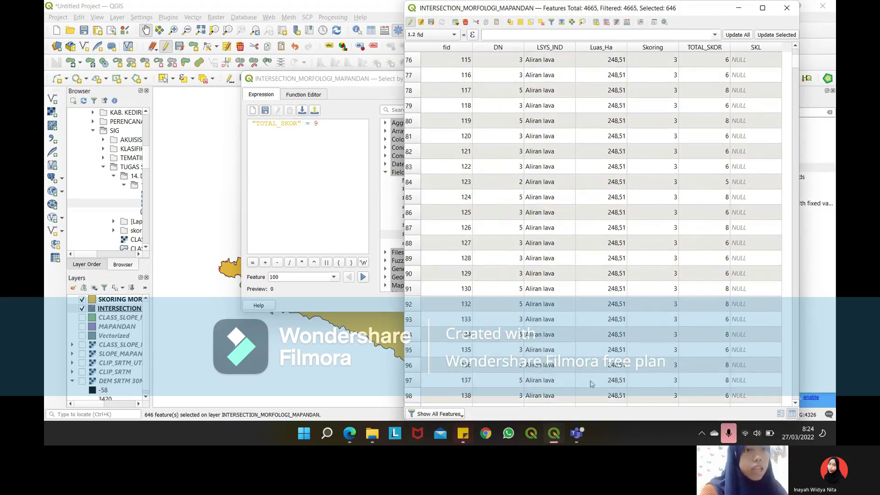
pyautogui.scroll(12, 751, 160)
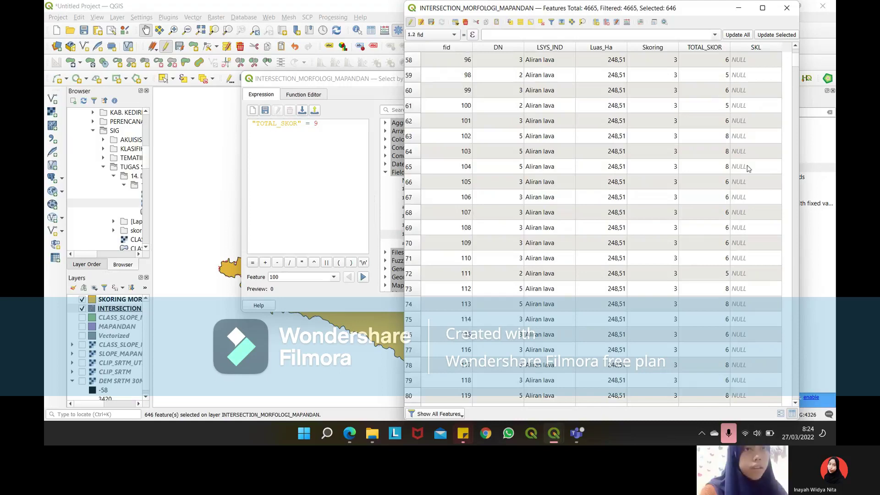
pyautogui.moveTo(797, 61); pyautogui.dragTo(809, 182)
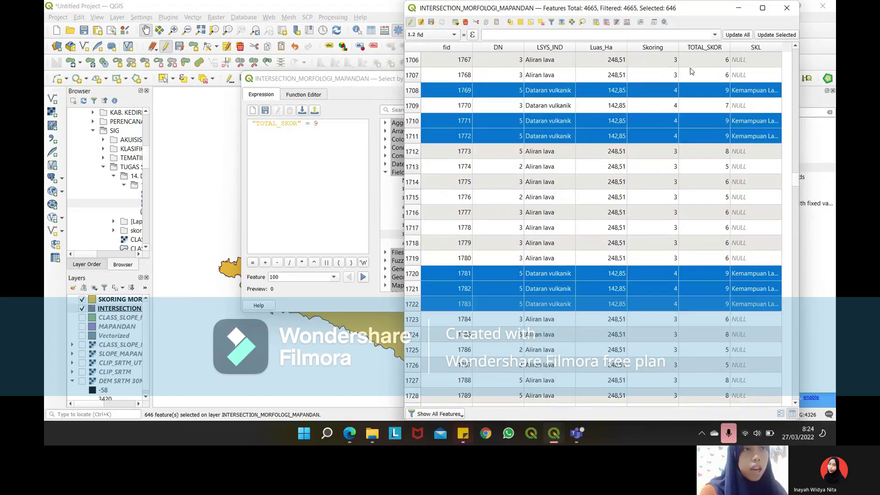
pyautogui.moveTo(762, 11)
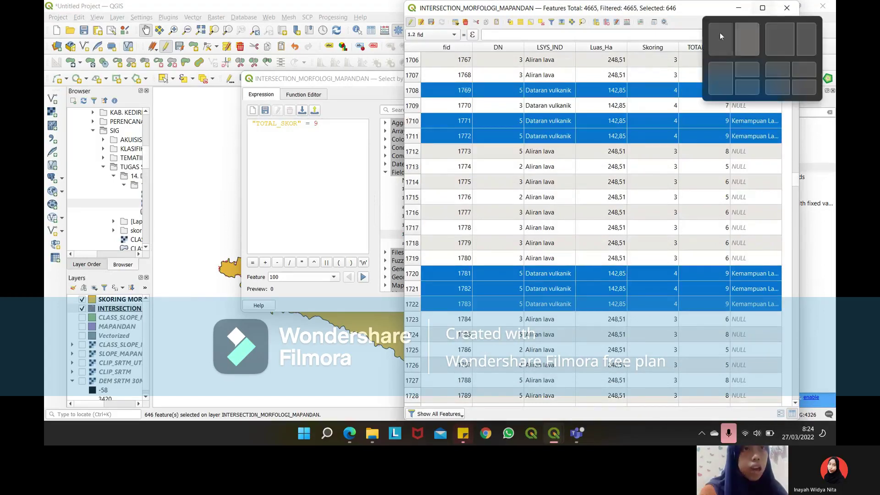
pyautogui.click(744, 27)
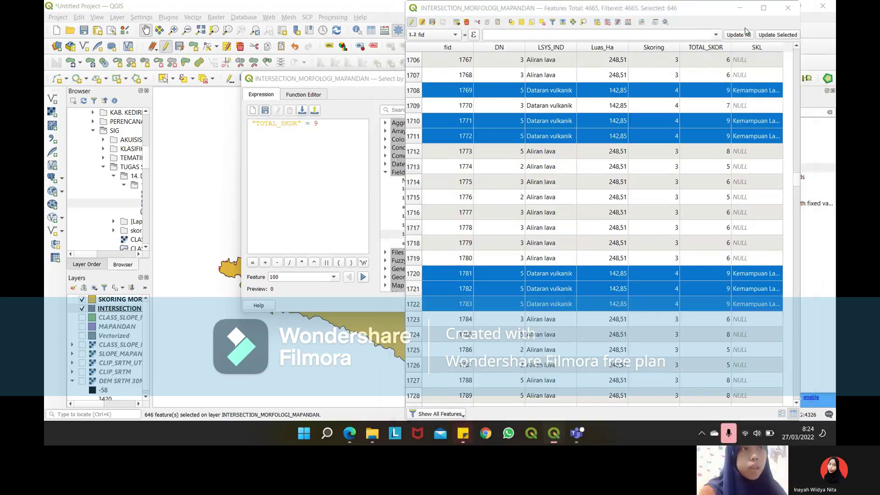
pyautogui.click(369, 113)
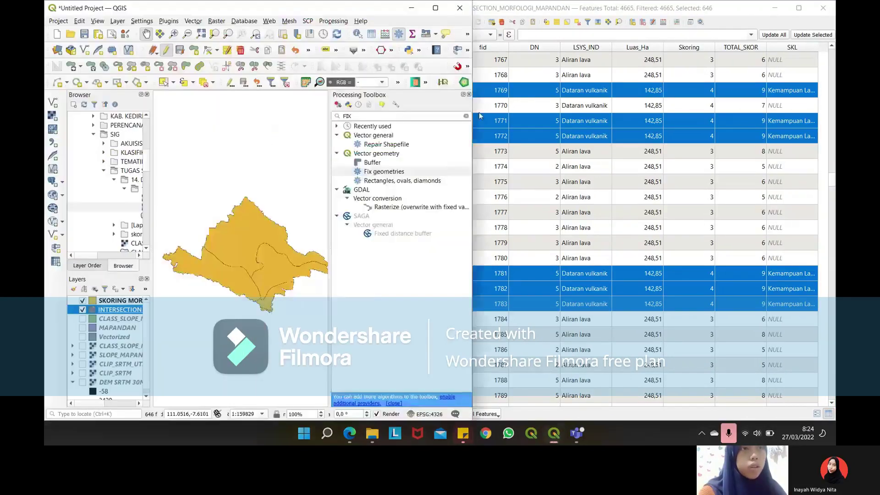
pyautogui.moveTo(480, 116); pyautogui.dragTo(512, 115)
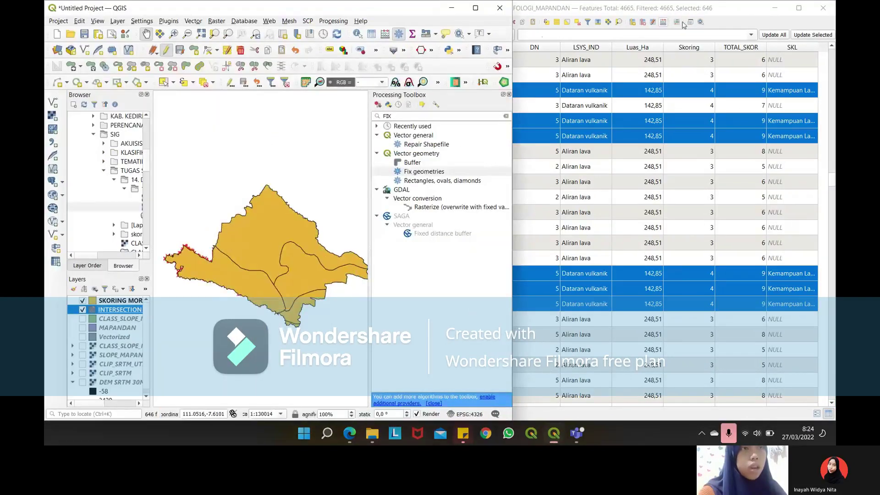
# Start a new Select by Expression from the attribute table, insert the TOTAL_SKOR field and list all its unique values.
pyautogui.click(740, 25)
pyautogui.click(546, 24)
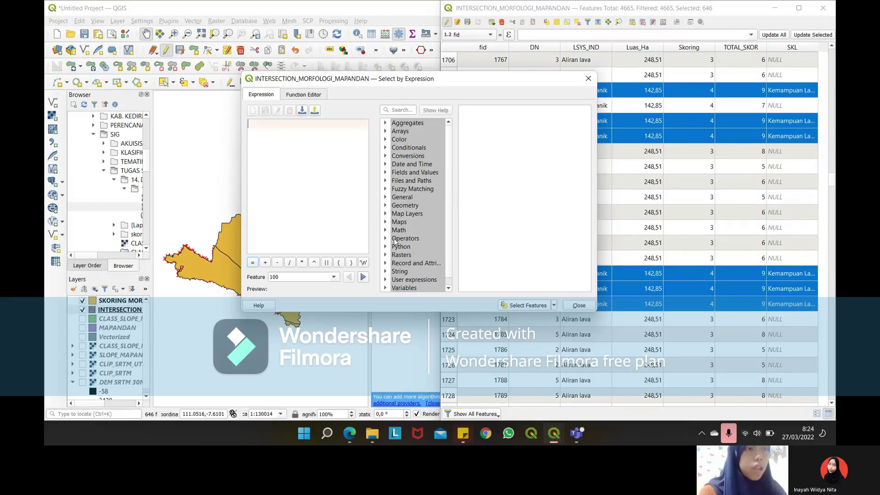
pyautogui.click(385, 173)
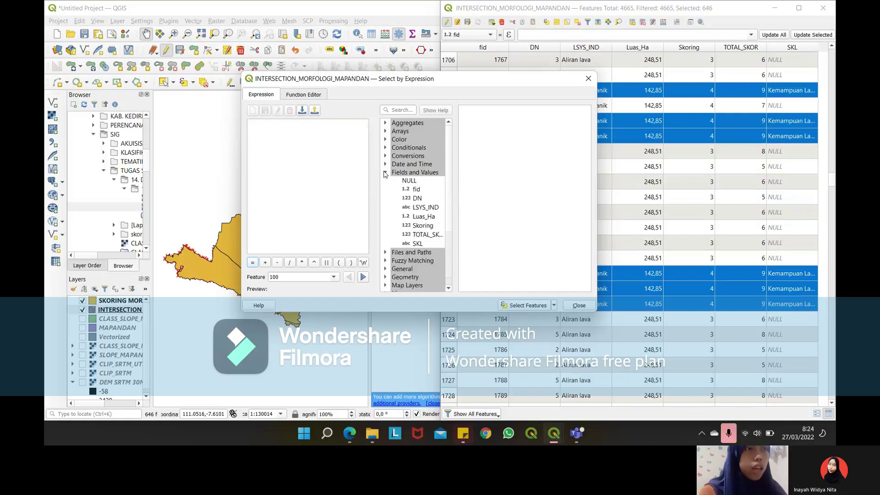
pyautogui.doubleClick(418, 236)
pyautogui.click(493, 206)
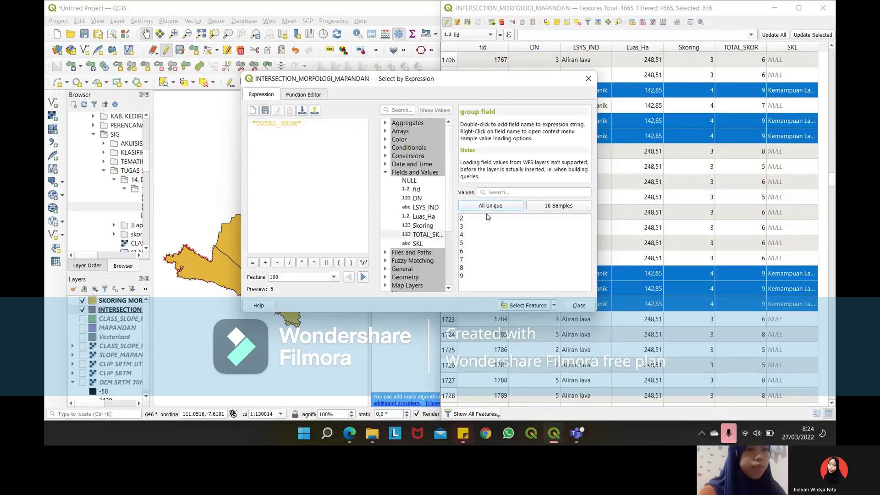
# Select the features where "TOTAL_SKOR" = 8 or "TOTAL_SKOR" = 7.
pyautogui.click(464, 268)
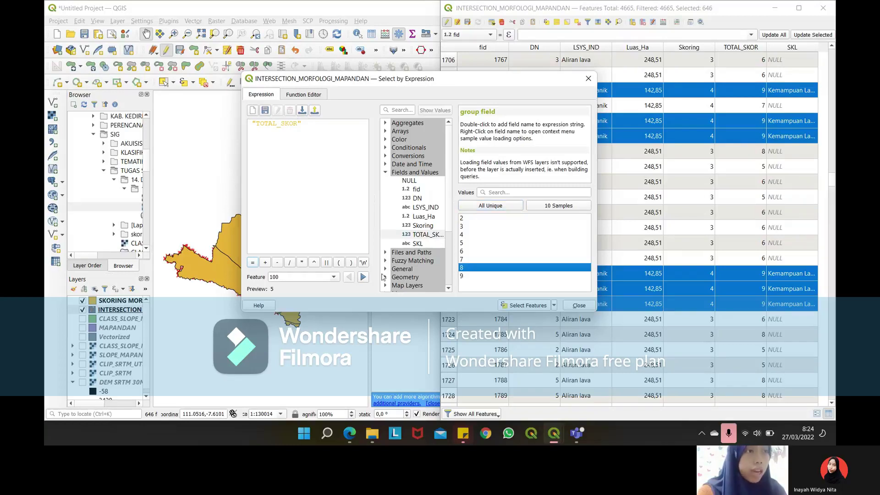
pyautogui.click(253, 264)
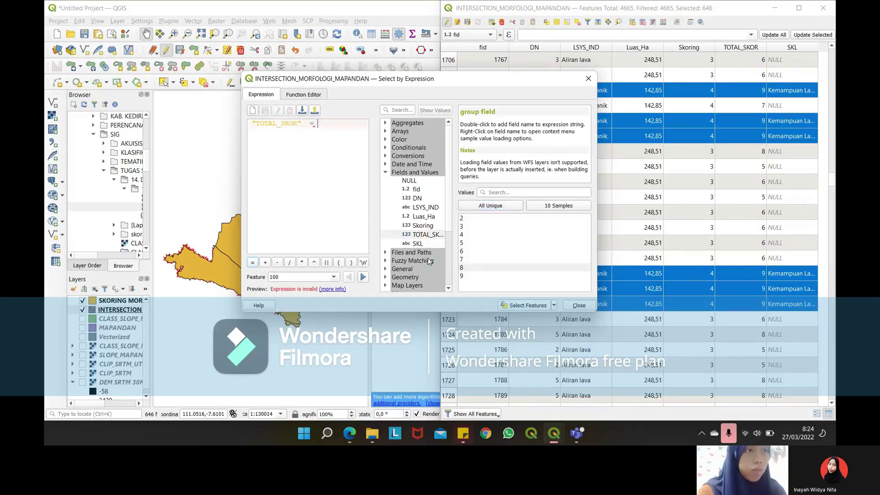
pyautogui.doubleClick(462, 270)
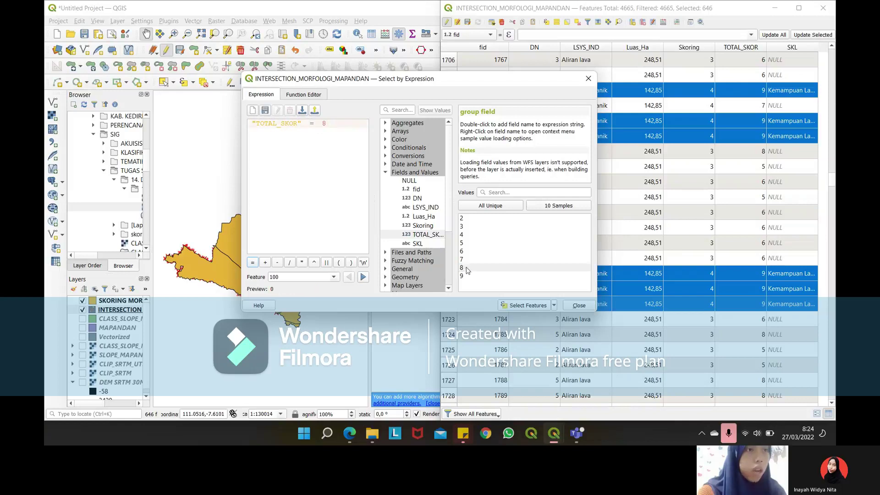
pyautogui.write('or')
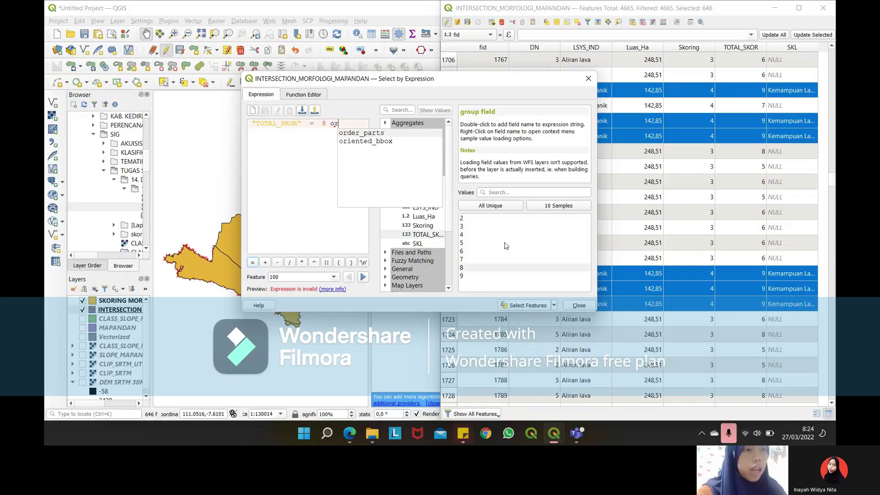
pyautogui.doubleClick(417, 236)
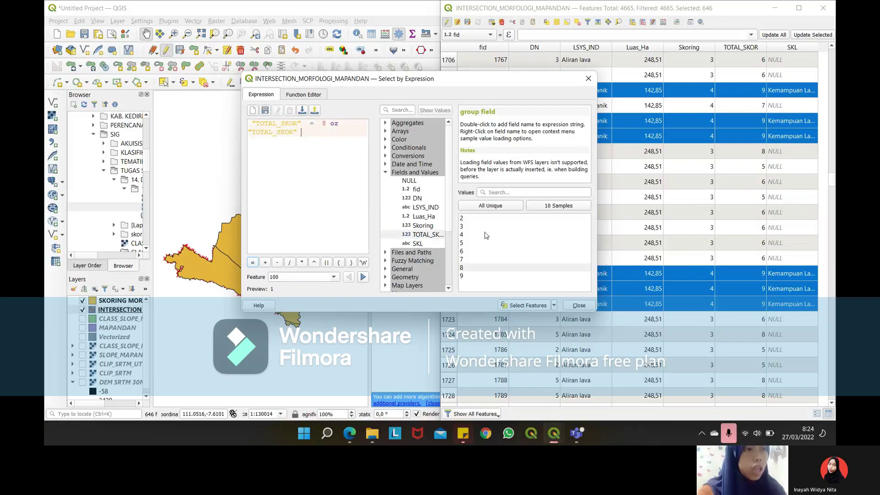
pyautogui.click(253, 263)
pyautogui.click(480, 260)
pyautogui.doubleClick(480, 260)
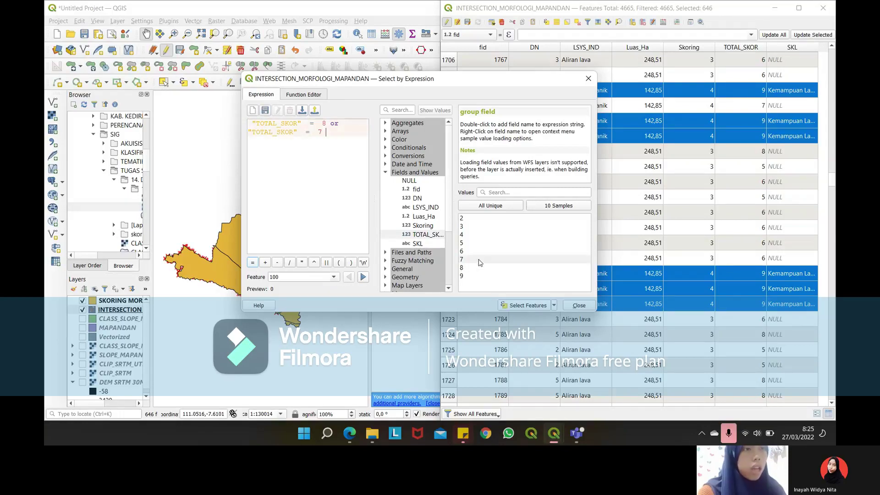
pyautogui.click(526, 306)
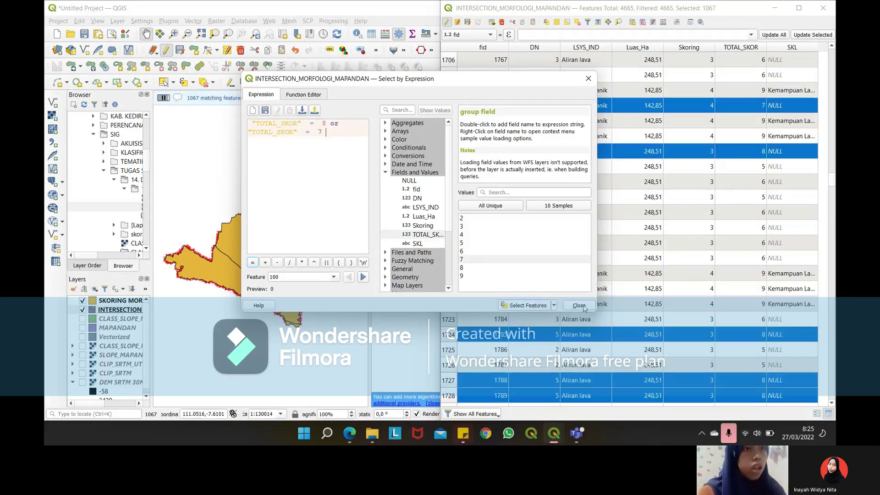
# Open the Field Calculator for the features scoring 8 or 7 and choose the existing SKL field for updating.
pyautogui.click(722, 24)
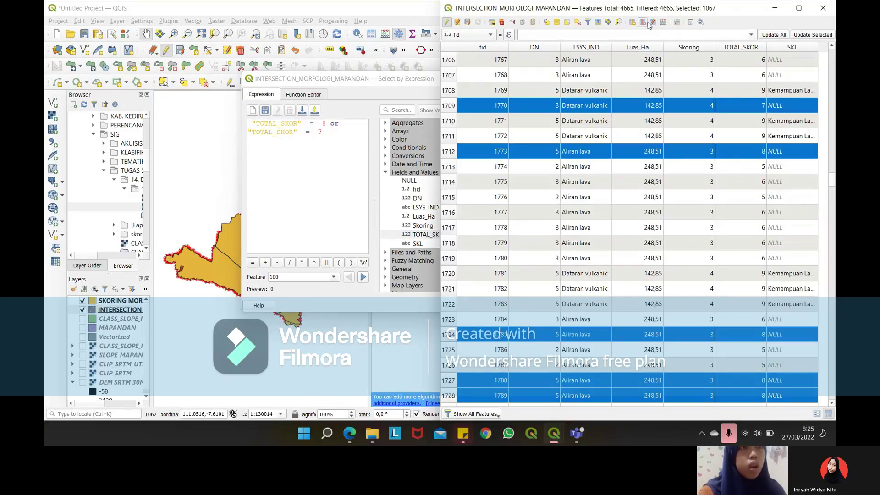
pyautogui.click(661, 22)
pyautogui.click(643, 123)
pyautogui.click(667, 153)
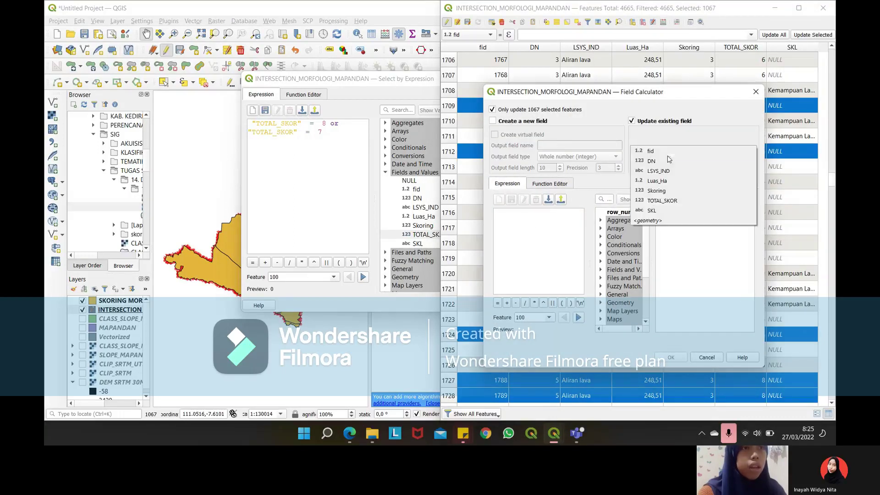
pyautogui.click(651, 211)
# Fill the selected features' SKL field with 'Kemampuan Lahan dari Morfologi Kurang', checking the class wording in PERMEN PU.pdf.
pyautogui.click(563, 216)
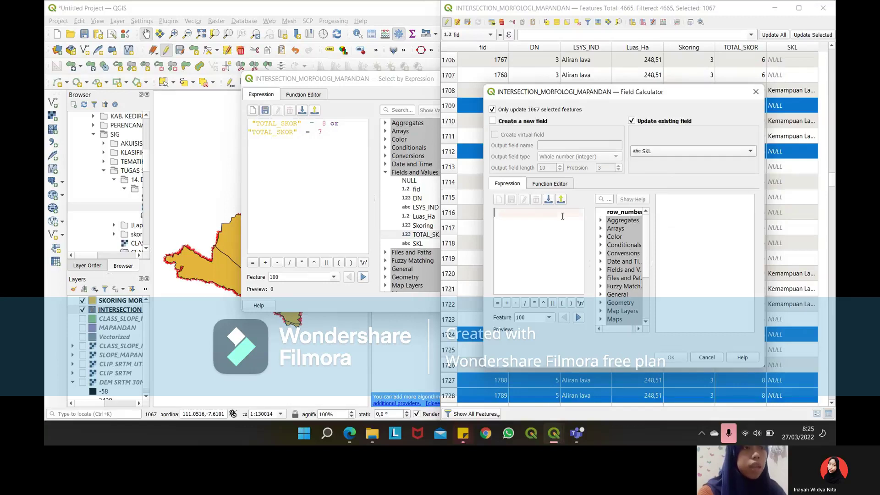
pyautogui.write('Kemampuan Lahan dari ')
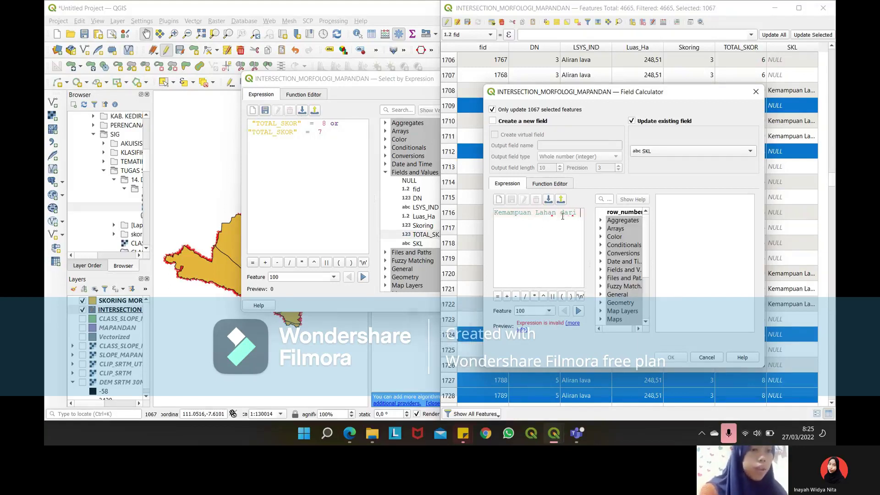
pyautogui.write('Morfologi')
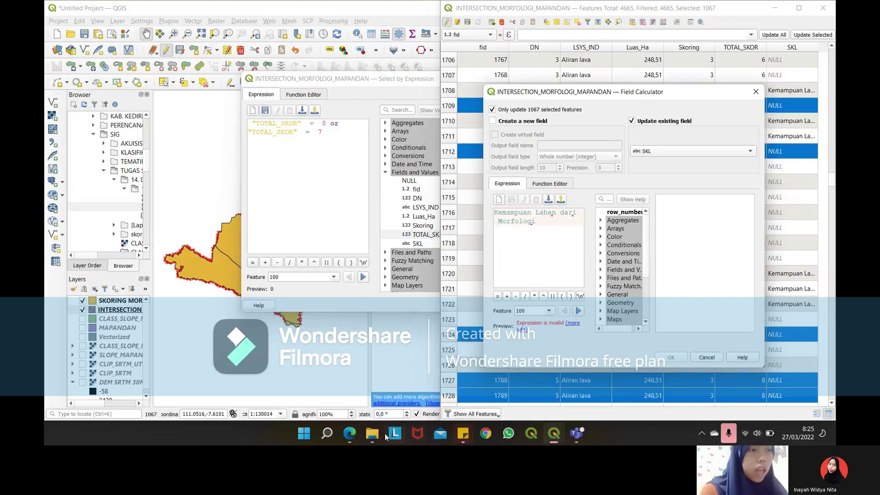
pyautogui.click(353, 439)
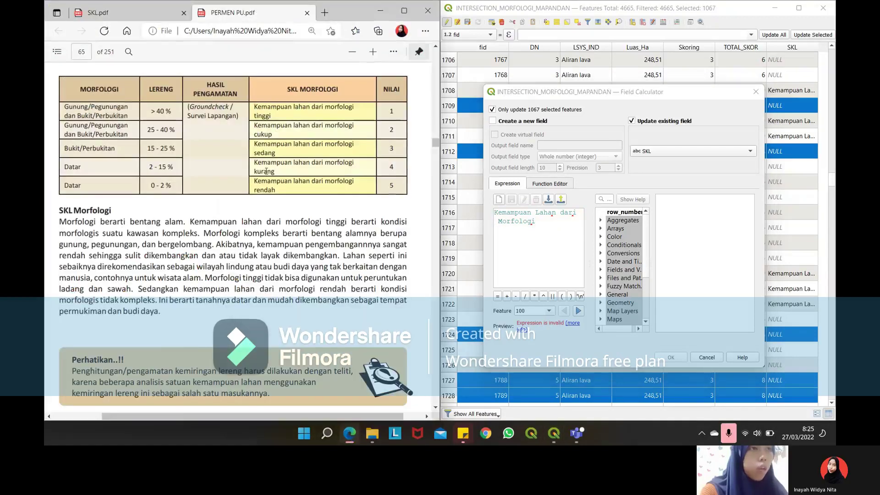
pyautogui.click(544, 223)
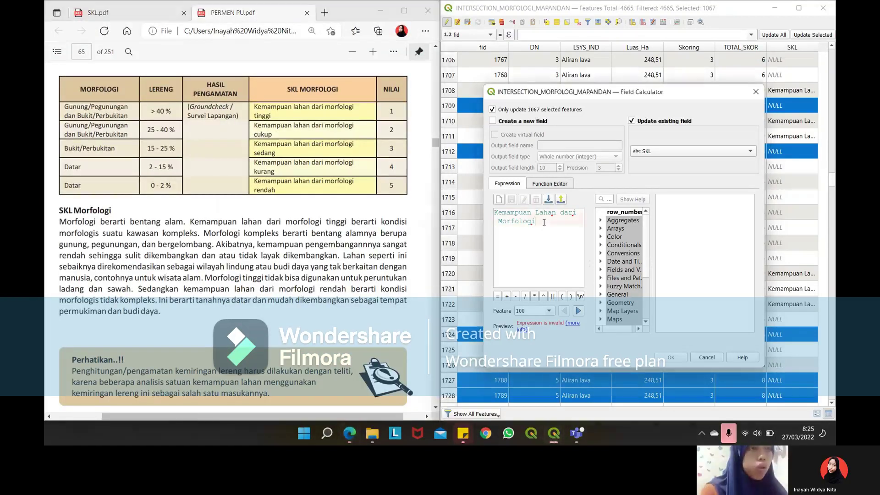
pyautogui.write('Kurang')
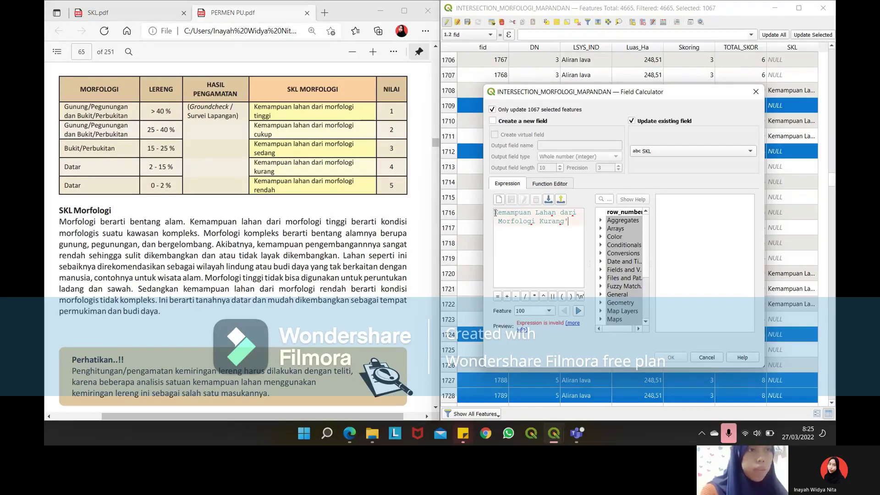
pyautogui.write("'")
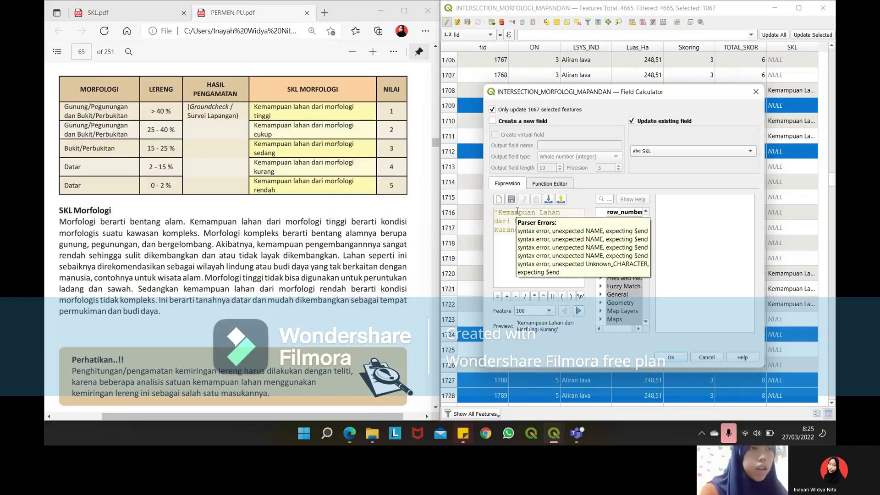
pyautogui.click(675, 359)
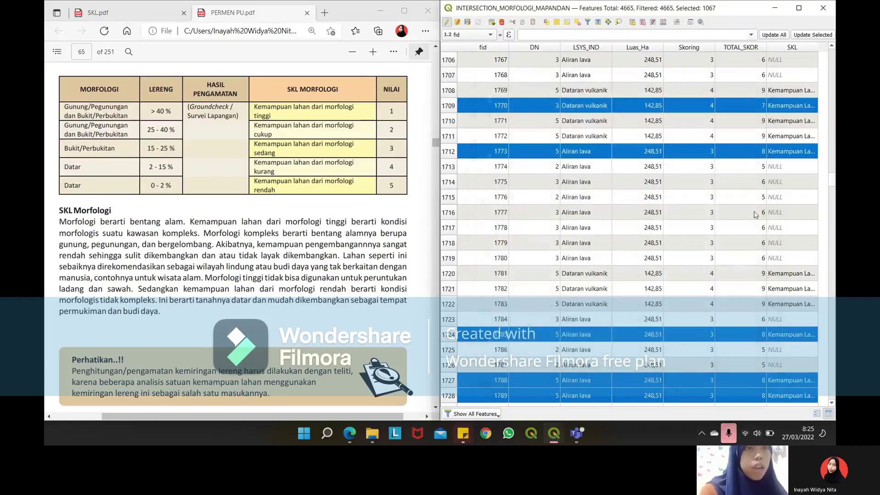
# Start another Select by Expression with "TOTAL_SKOR" = and list all unique values of that field.
pyautogui.click(547, 23)
pyautogui.click(385, 173)
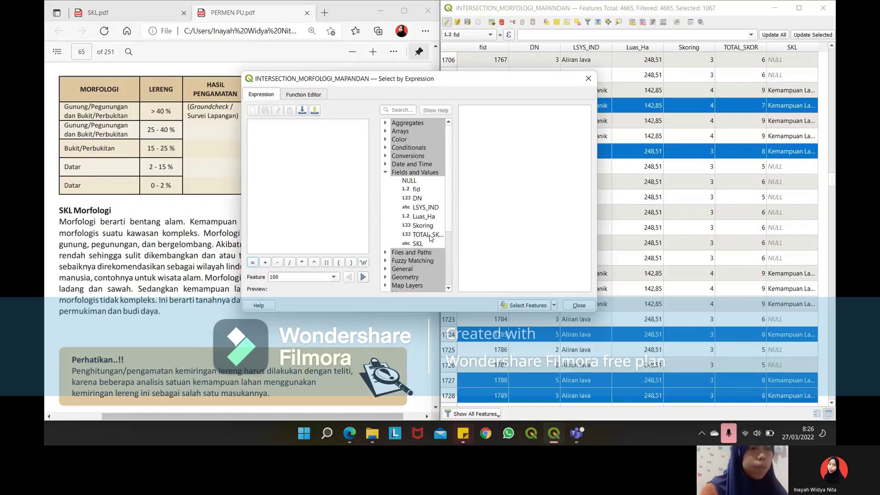
pyautogui.doubleClick(430, 237)
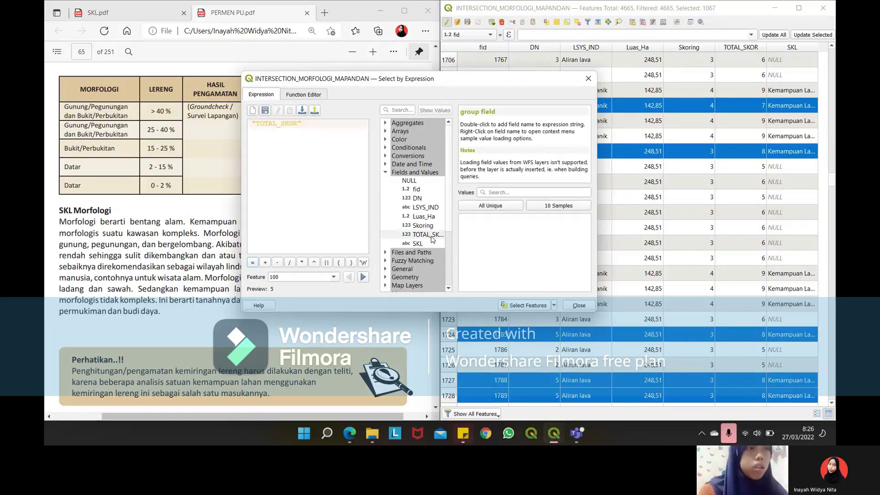
pyautogui.write('=')
pyautogui.click(487, 207)
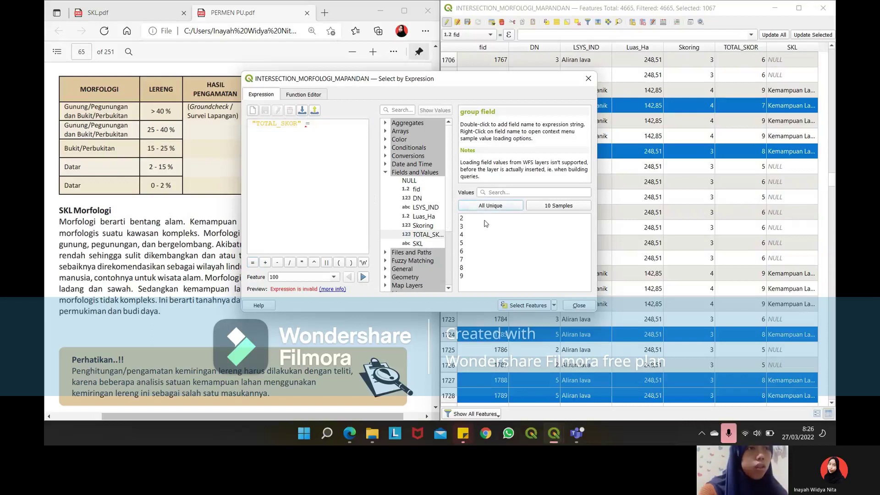
# Complete the expression as "TOTAL_SKOR" = 6 or "TOTAL_SKOR" = 5 and select the matching features.
pyautogui.doubleClick(464, 251)
pyautogui.write('or')
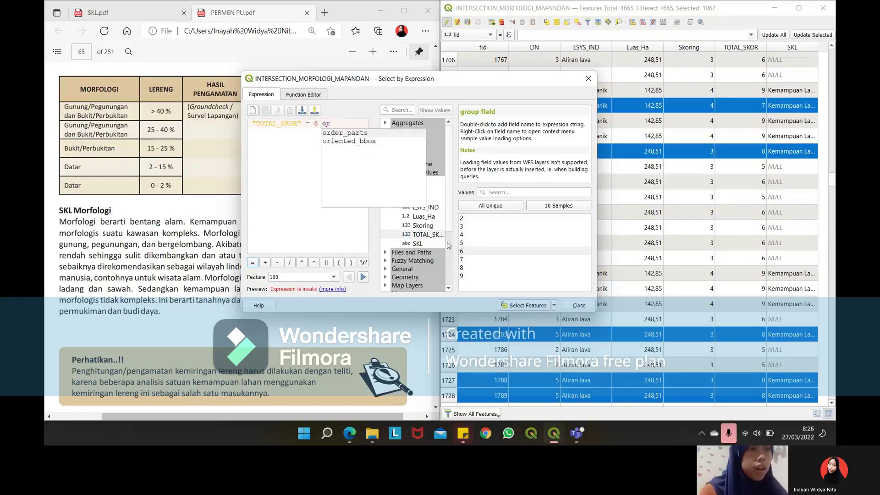
pyautogui.doubleClick(432, 235)
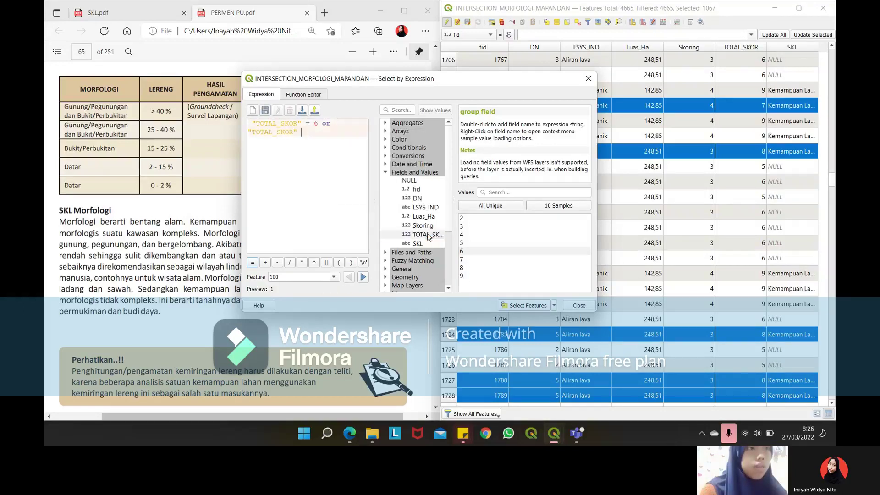
pyautogui.write('=')
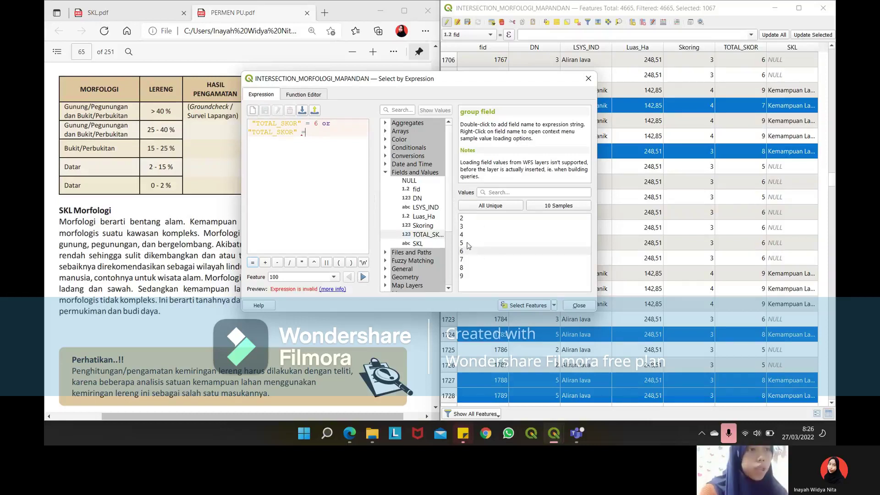
pyautogui.doubleClick(467, 243)
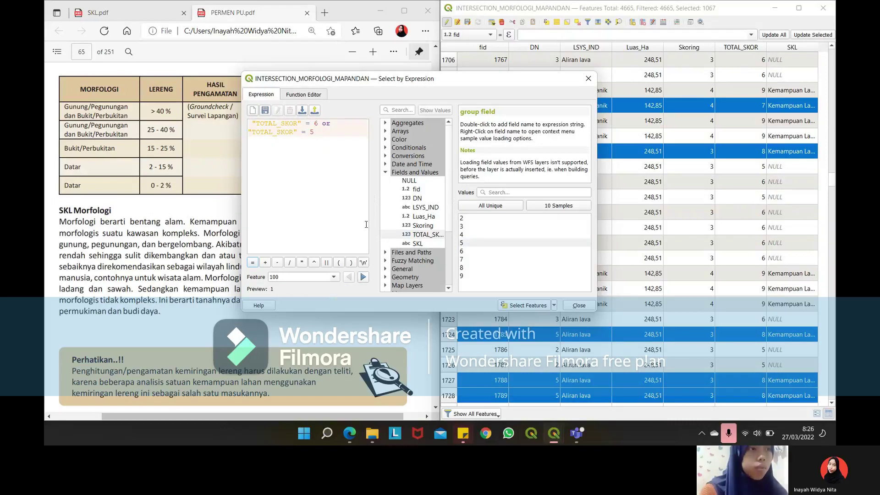
pyautogui.click(516, 306)
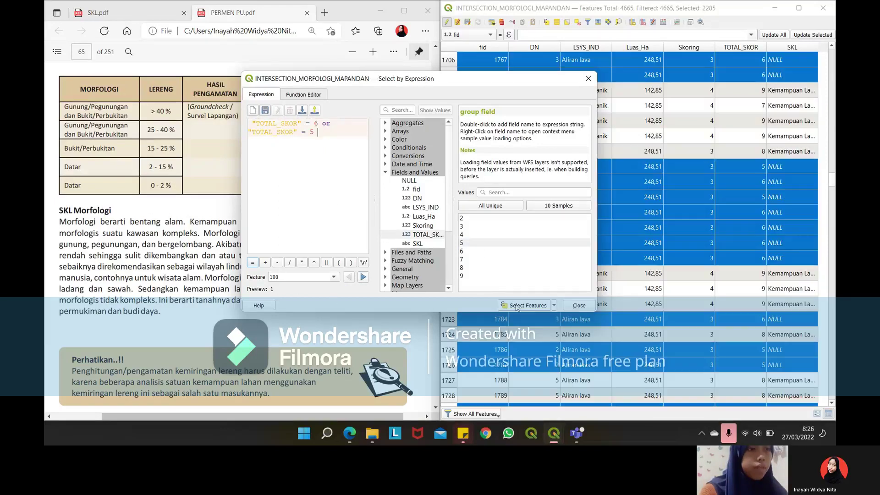
# Open the Field Calculator for the features scoring 6 or 5 and set it to update the existing SKL field.
pyautogui.click(732, 17)
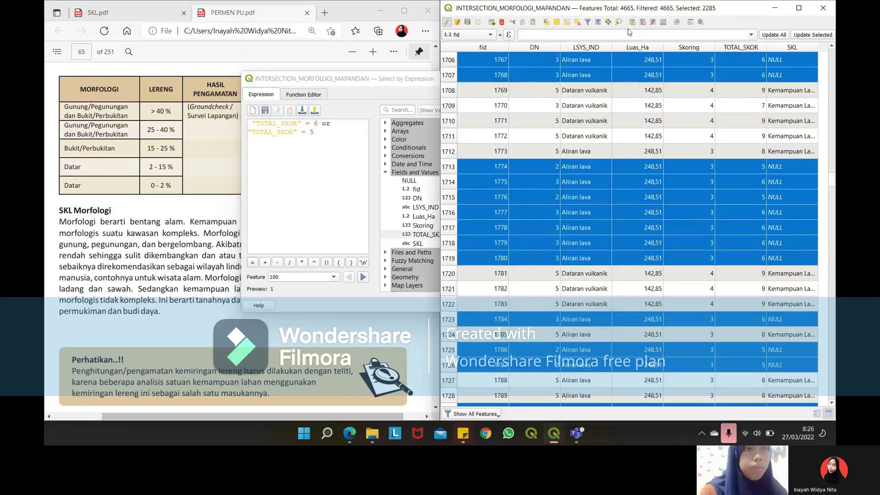
pyautogui.click(663, 22)
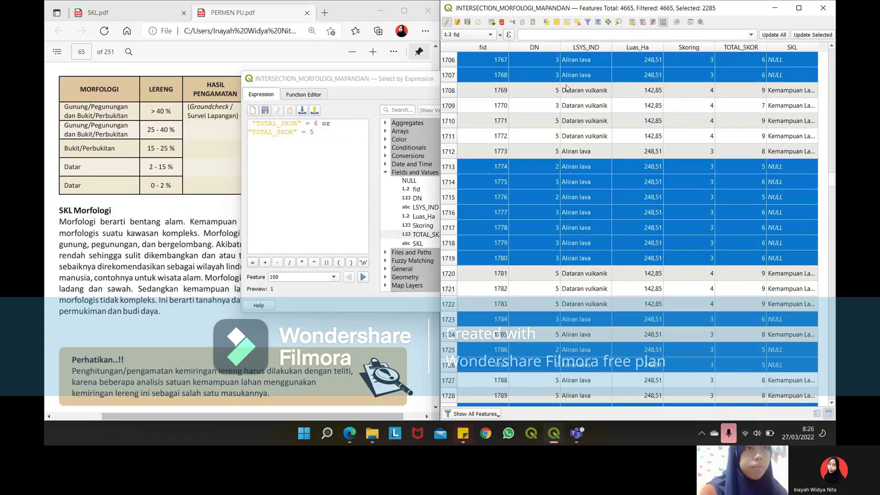
pyautogui.click(631, 120)
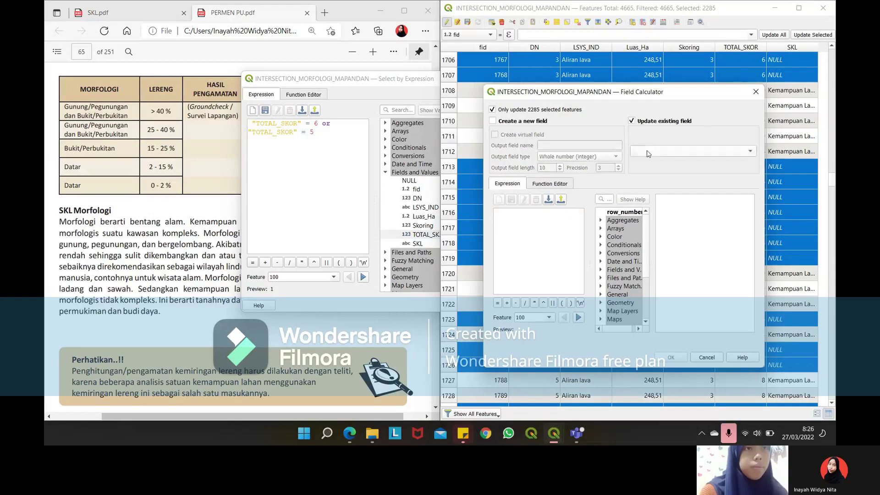
pyautogui.click(692, 151)
pyautogui.click(650, 221)
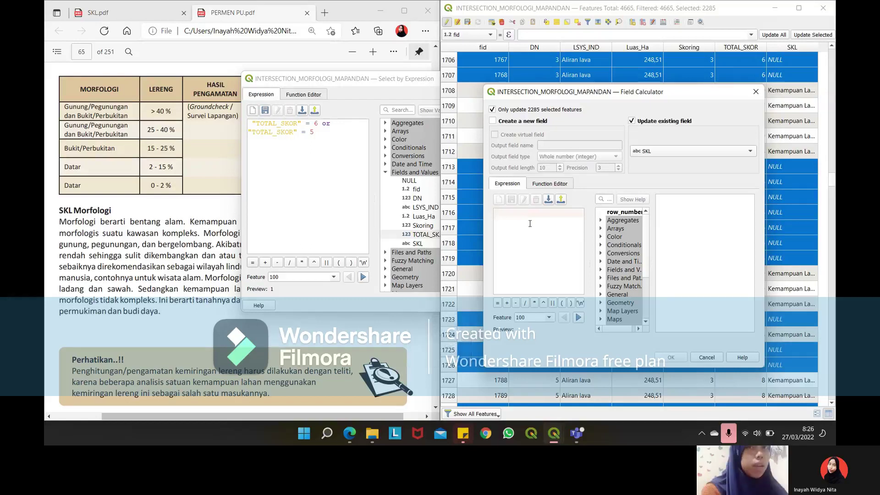
# Begin the SKL expression with the text Kemampauan Lahan dari Morfologi.
pyautogui.write('K')
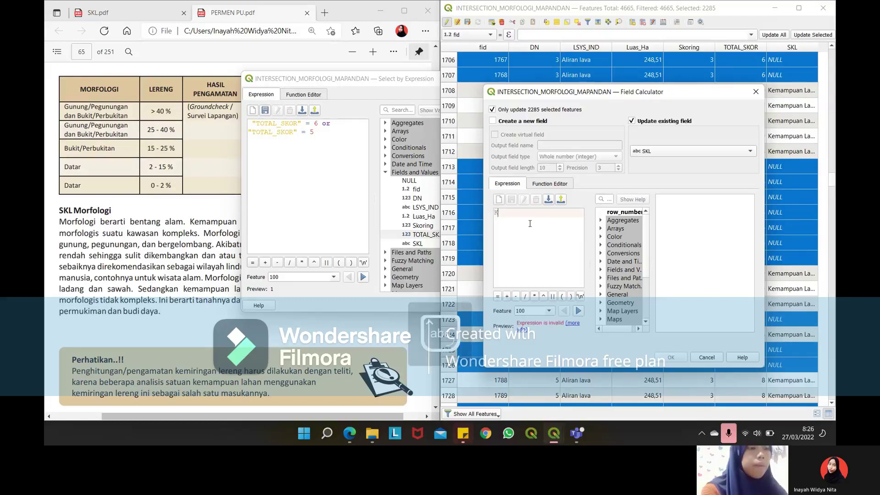
pyautogui.write('emampuan La')
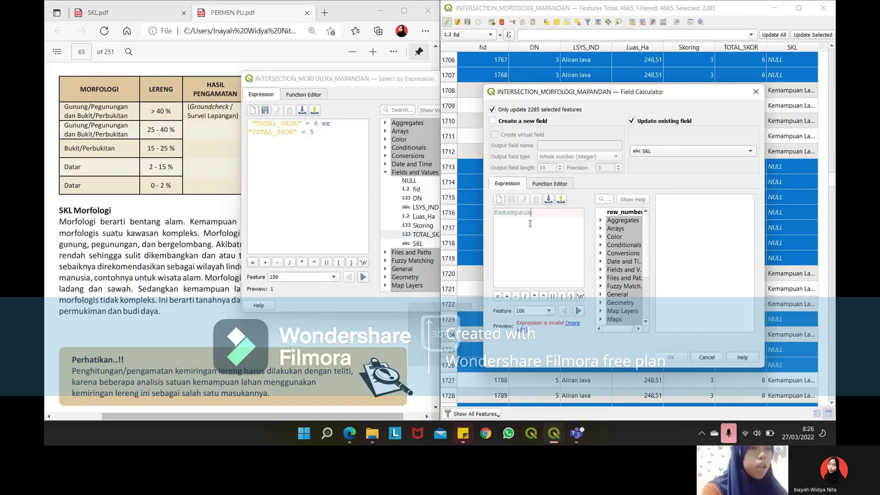
pyautogui.write('han')
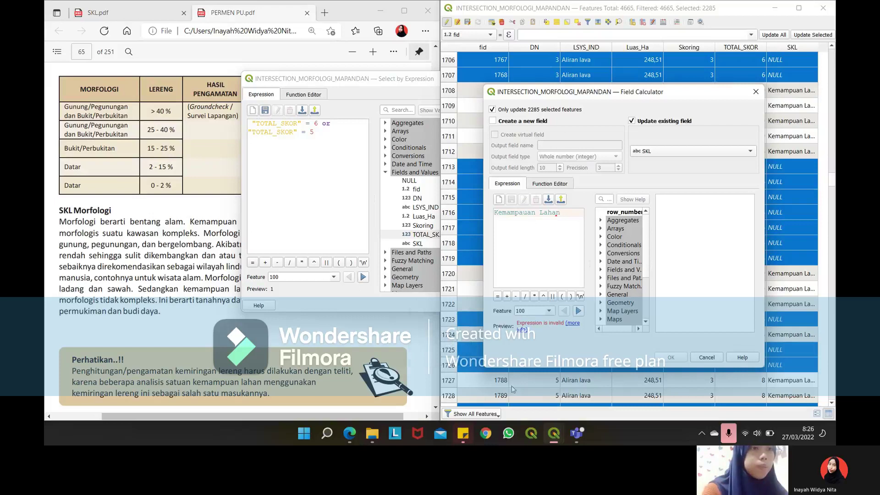
pyautogui.click(577, 438)
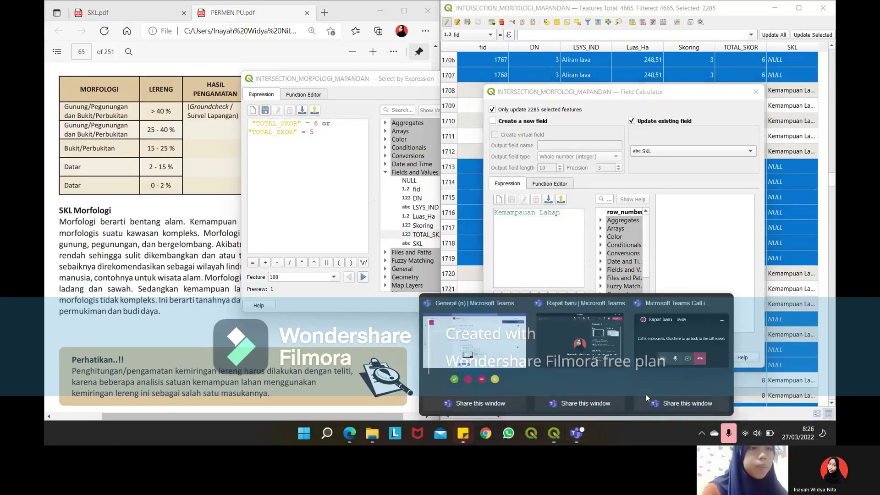
pyautogui.click(744, 404)
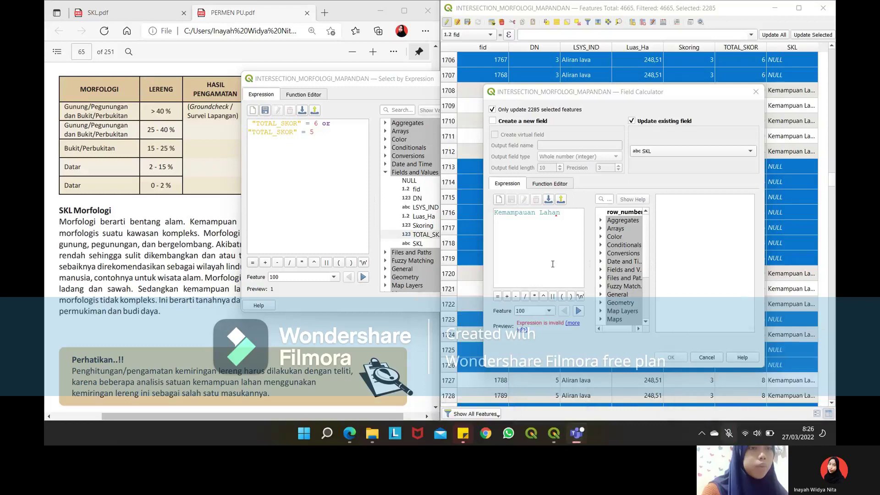
pyautogui.click(559, 250)
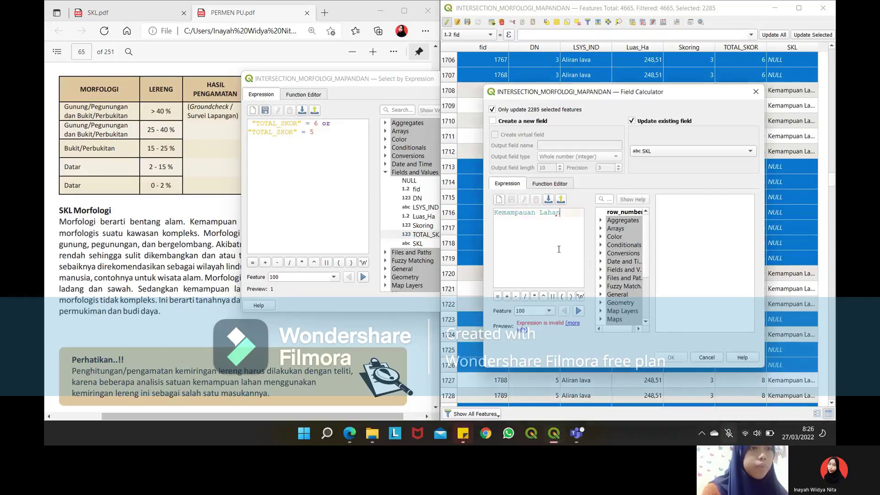
pyautogui.write('da')
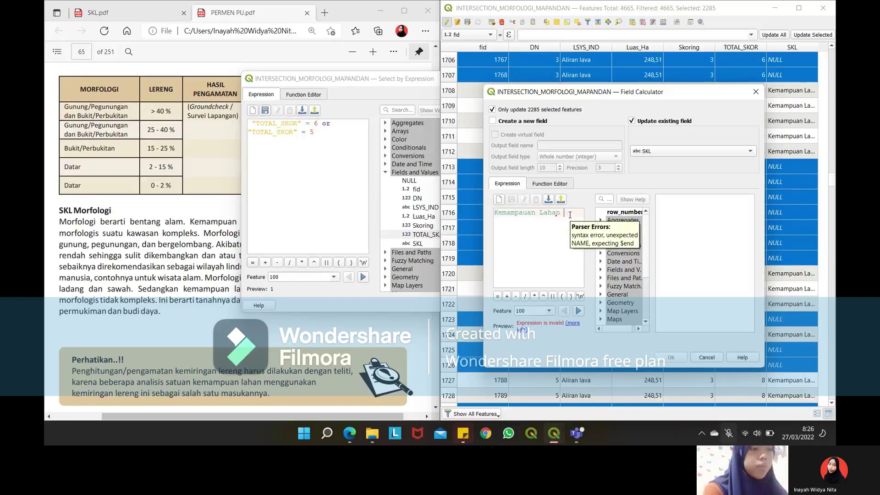
pyautogui.write('ri Mo')
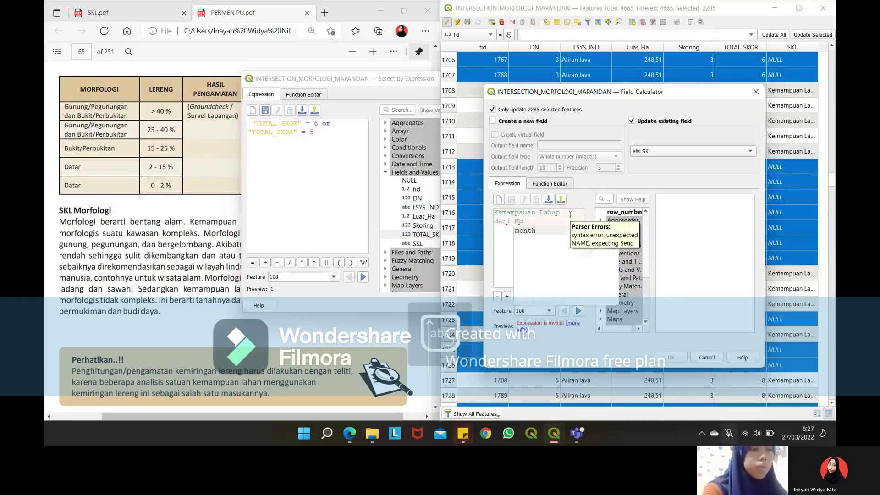
pyautogui.write('rfologi')
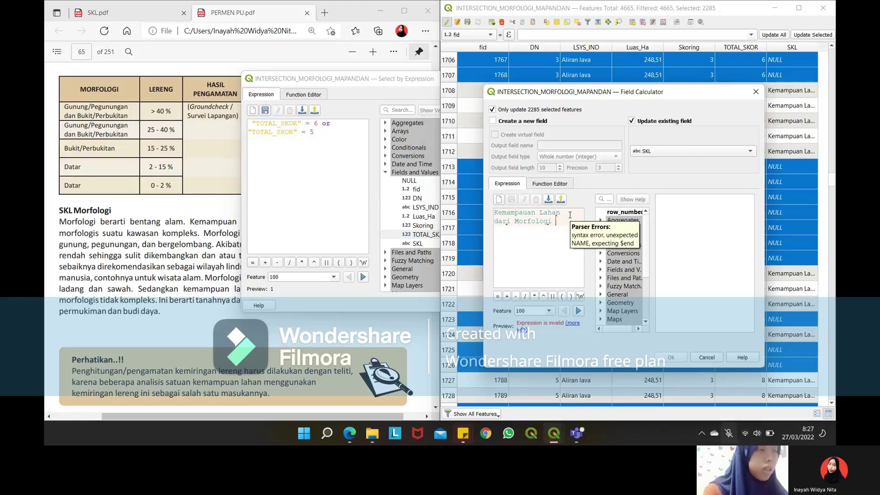
# Check the class in PERMEN PU.pdf, finish the expression with Sedang in single quotes, and apply it to the SKL field.
pyautogui.click(197, 173)
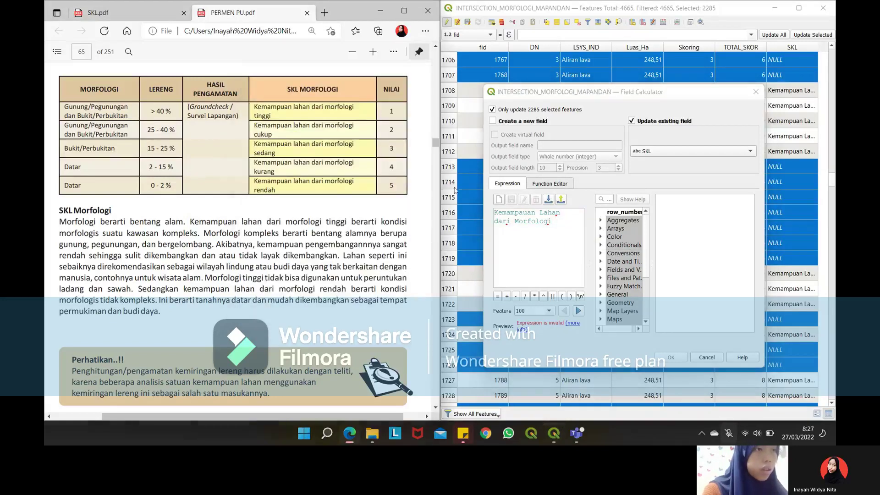
pyautogui.click(556, 231)
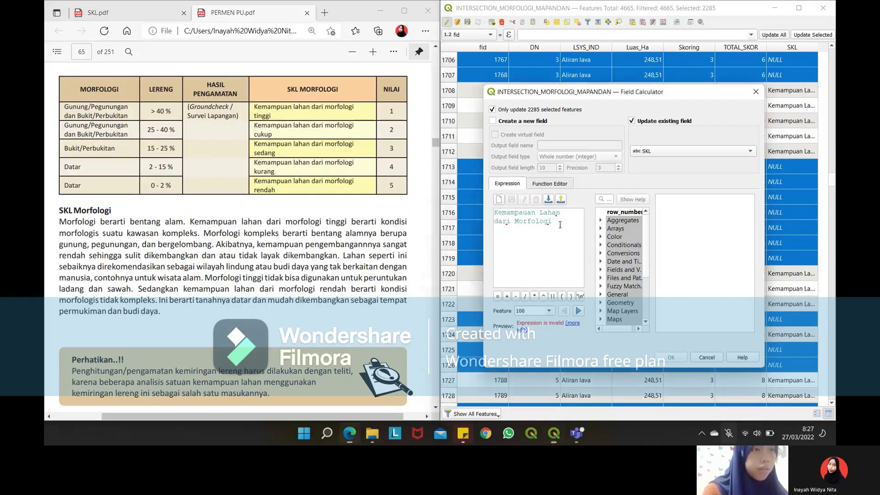
pyautogui.write('Se')
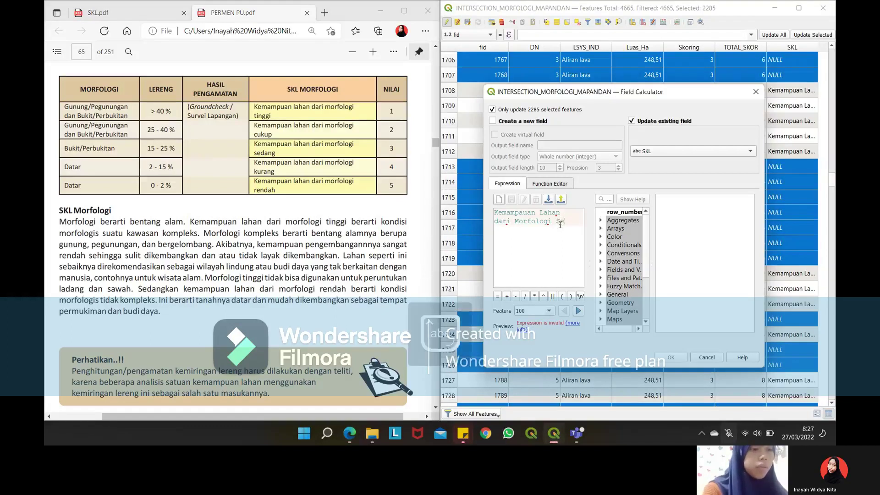
pyautogui.write("dang'")
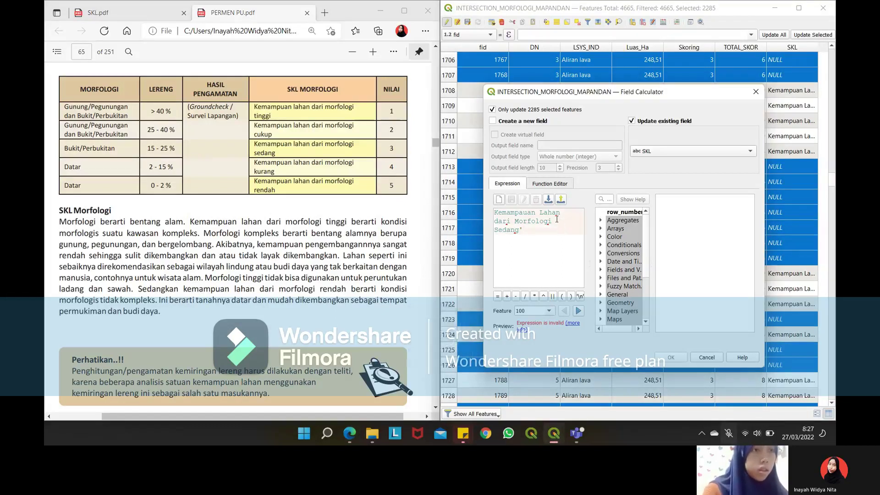
pyautogui.click(495, 212)
pyautogui.write("'")
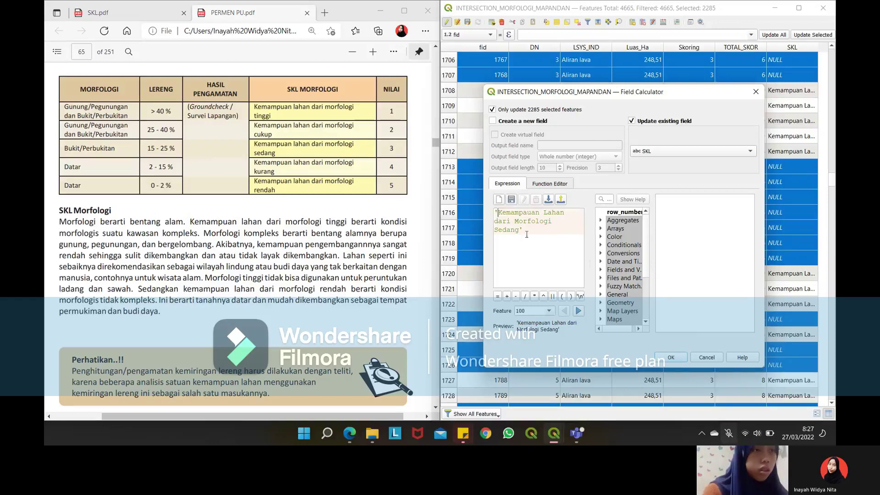
pyautogui.click(672, 357)
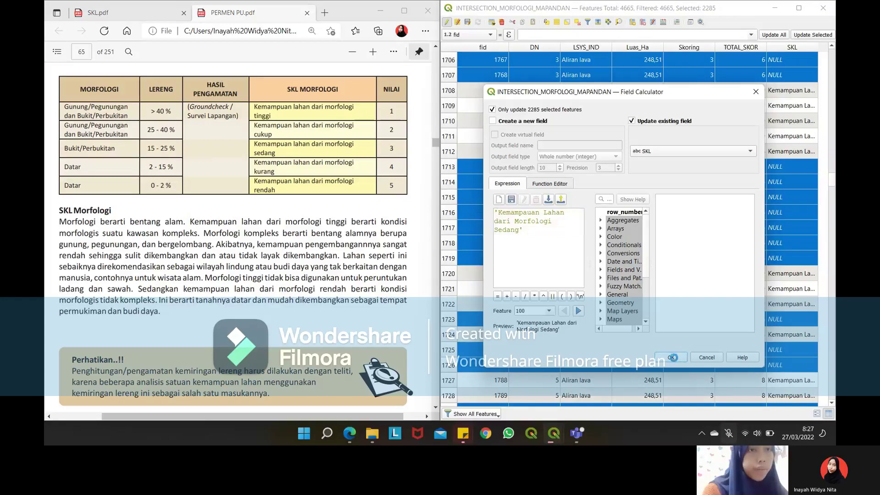
# Start a new selection expression with the TOTAL_SKOR field and list all its unique values.
pyautogui.click(546, 22)
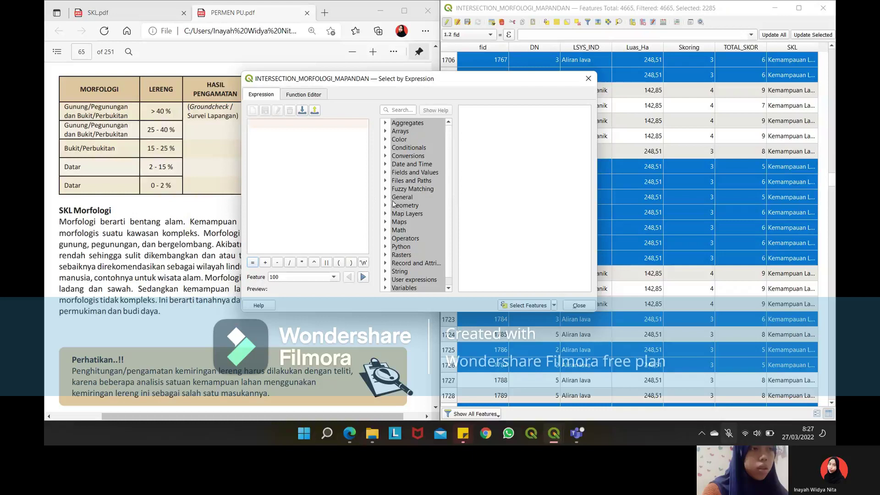
pyautogui.click(398, 173)
pyautogui.click(386, 172)
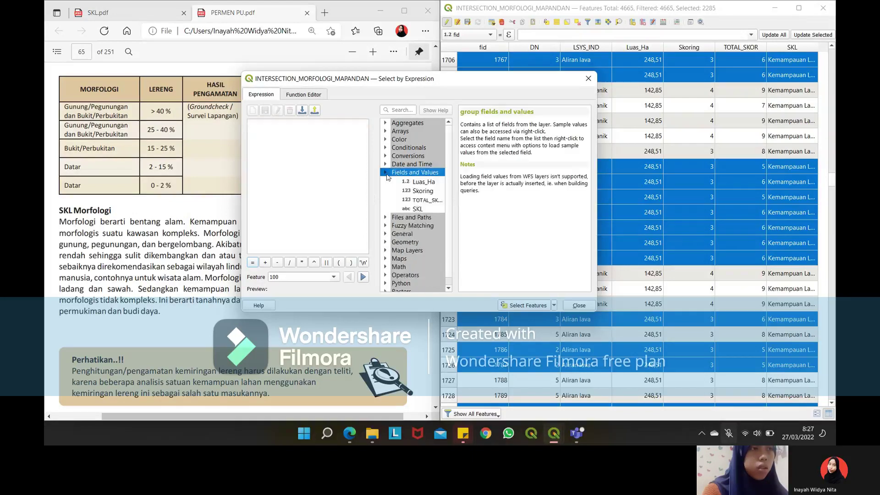
pyautogui.doubleClick(426, 235)
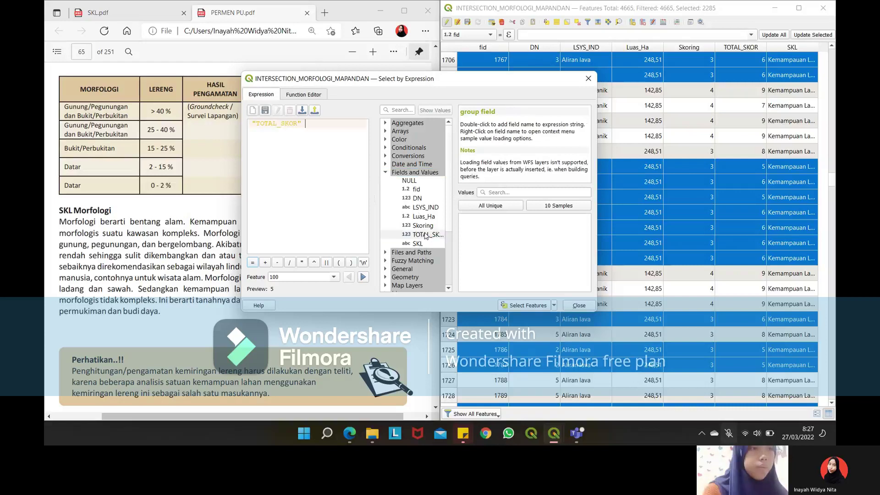
pyautogui.click(477, 207)
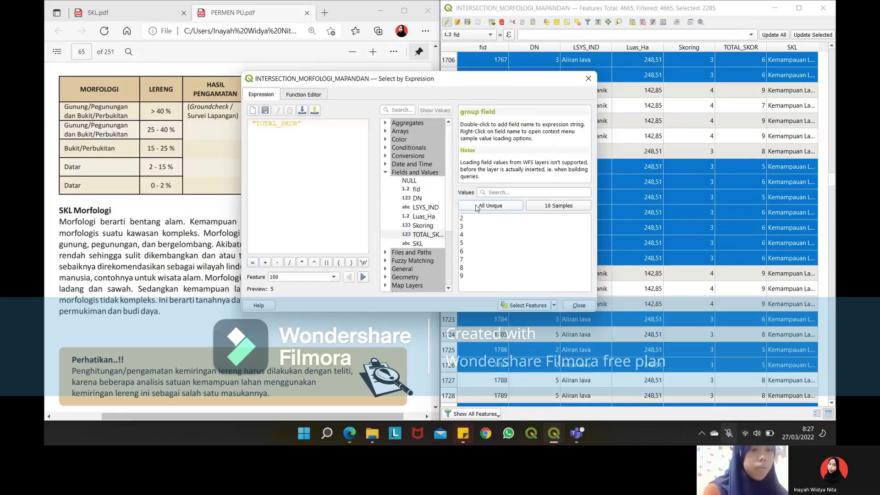
# Add the value 4, an or operator, a second TOTAL_SKOR field and the value 3 to the selection expression.
pyautogui.click(466, 237)
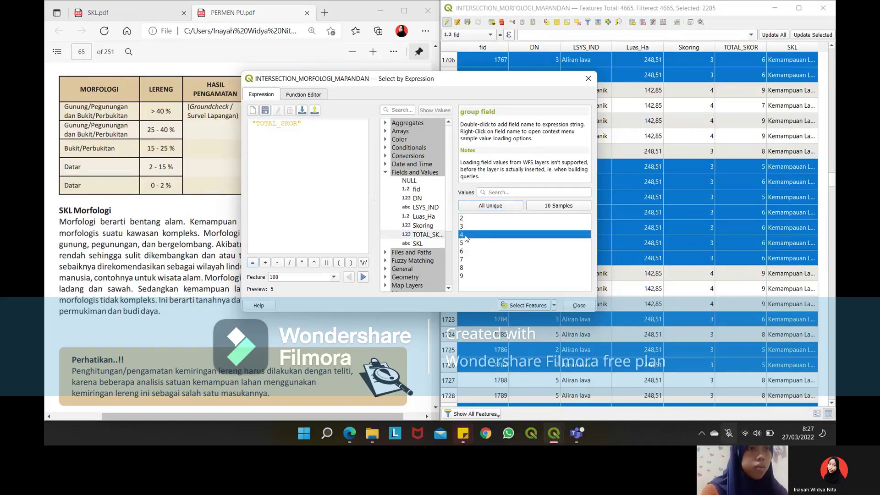
pyautogui.doubleClick(466, 236)
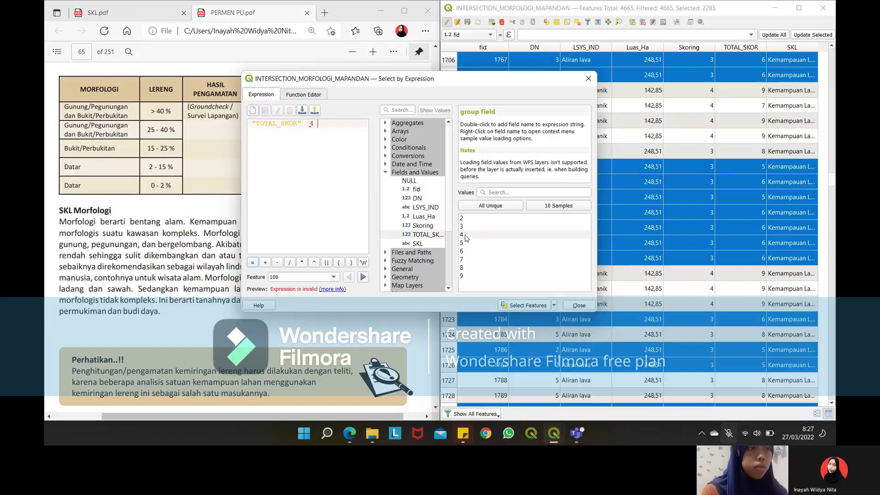
pyautogui.write('or')
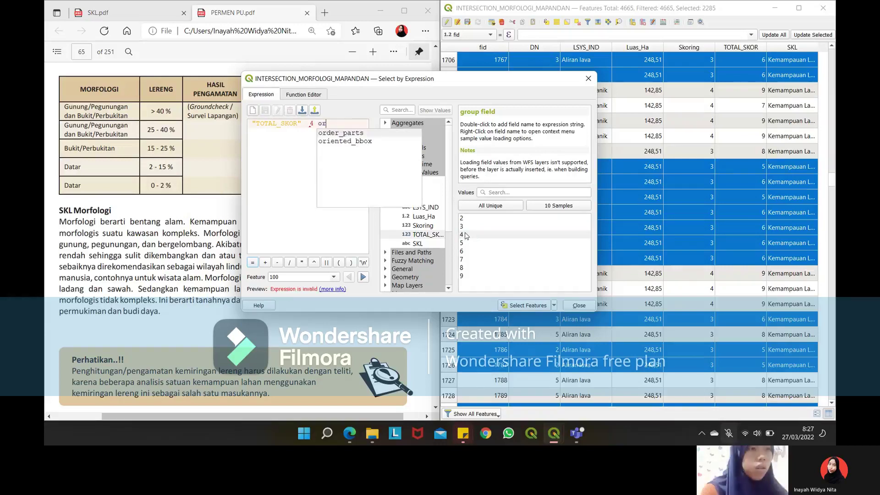
pyautogui.doubleClick(435, 236)
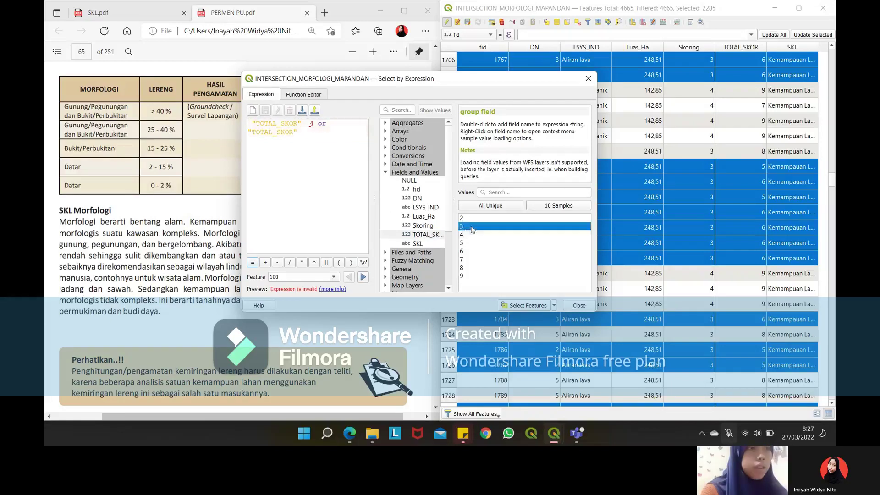
pyautogui.doubleClick(512, 225)
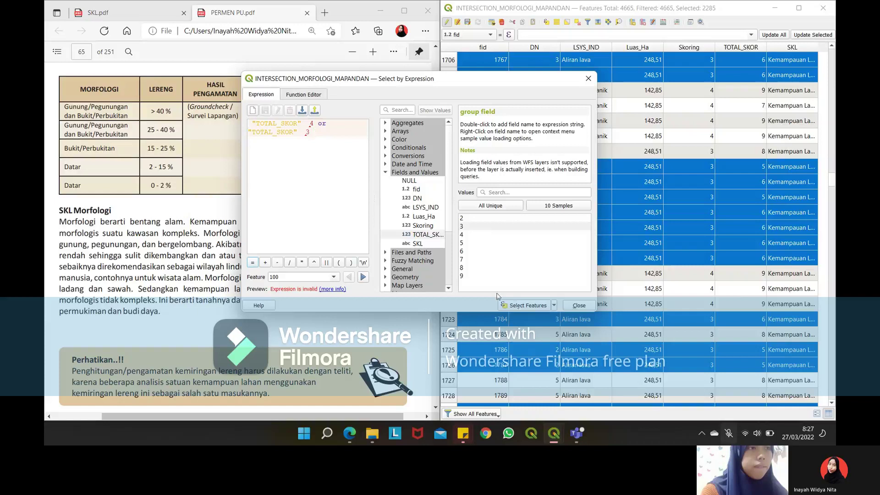
# Insert the missing equals signs to form "TOTAL_SKOR" = 4 or "TOTAL_SKOR" = 3, and select the matching features.
pyautogui.click(299, 132)
pyautogui.write('=')
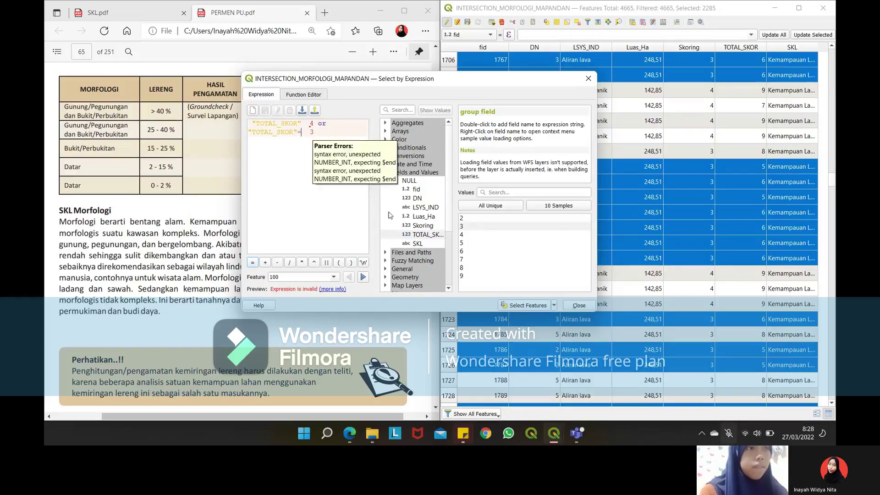
pyautogui.click(306, 132)
pyautogui.write('=')
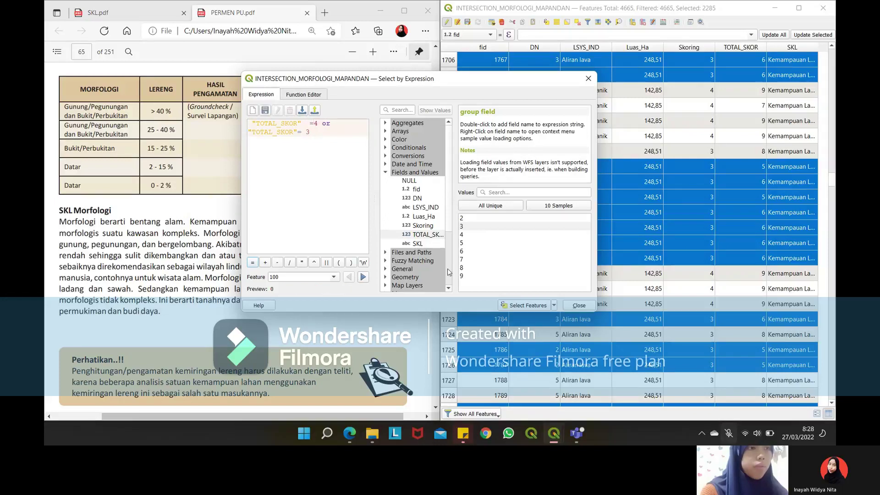
pyautogui.click(513, 305)
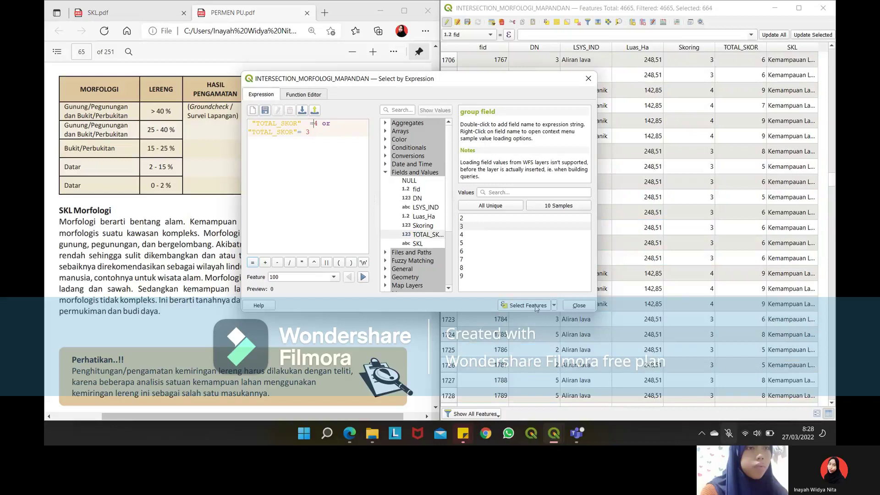
pyautogui.click(578, 306)
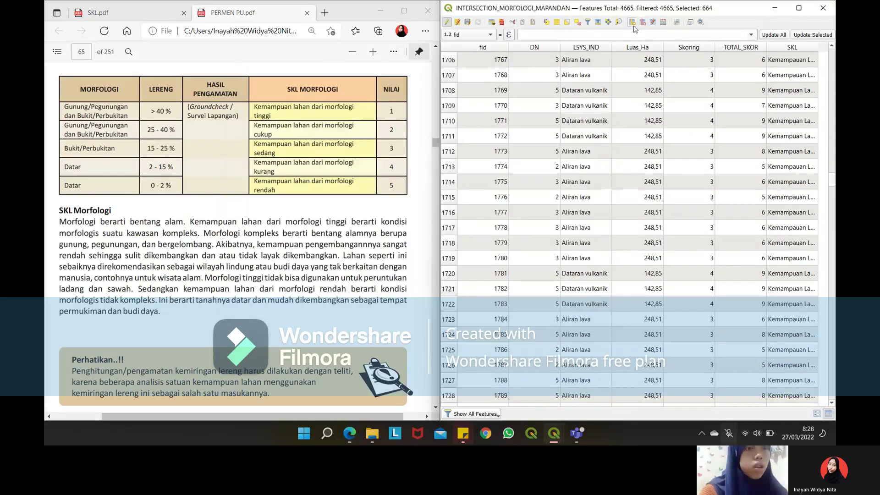
# Set the Field Calculator to update an existing field and enter the expression 'Kemampuan Lahan dari Morfologi Cukup'.
pyautogui.click(663, 23)
pyautogui.click(660, 122)
pyautogui.click(561, 219)
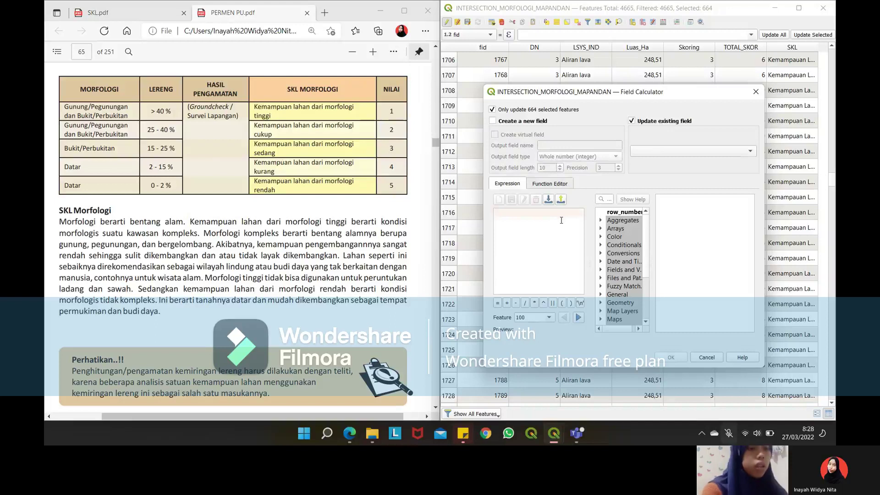
pyautogui.write("'Kemampuan Lahan dari M")
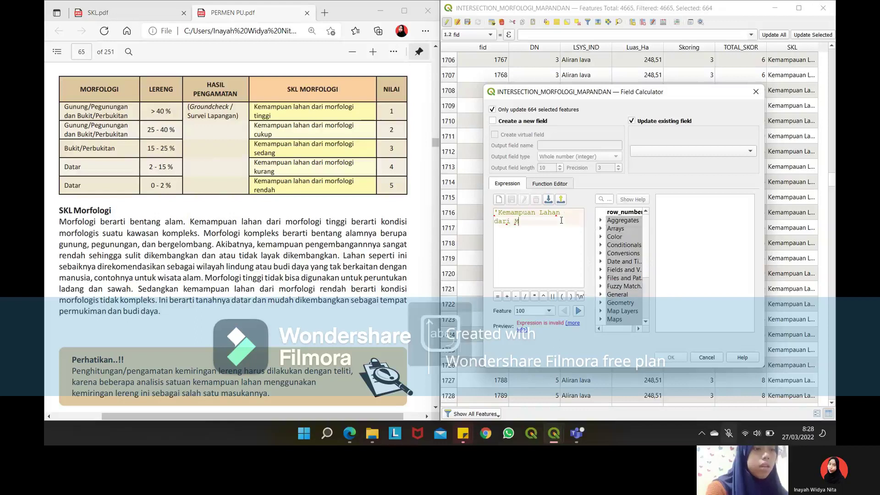
pyautogui.write('orfologi ')
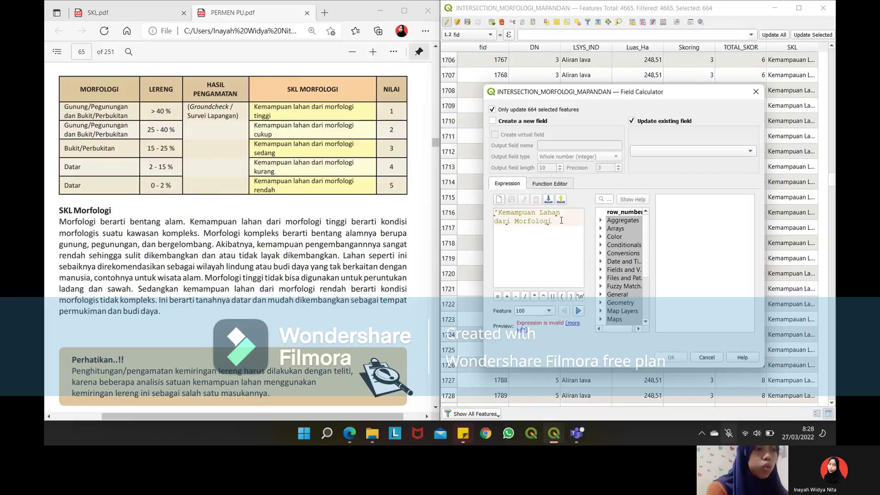
pyautogui.write('Cukup')
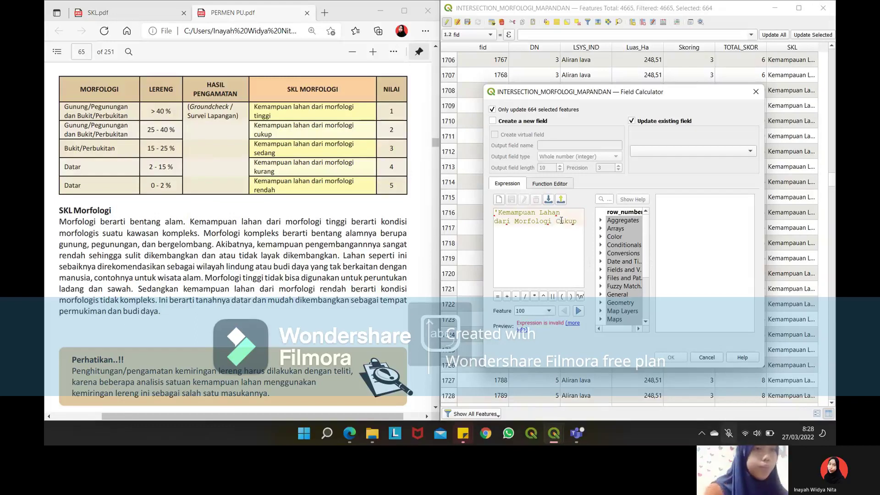
pyautogui.write("'")
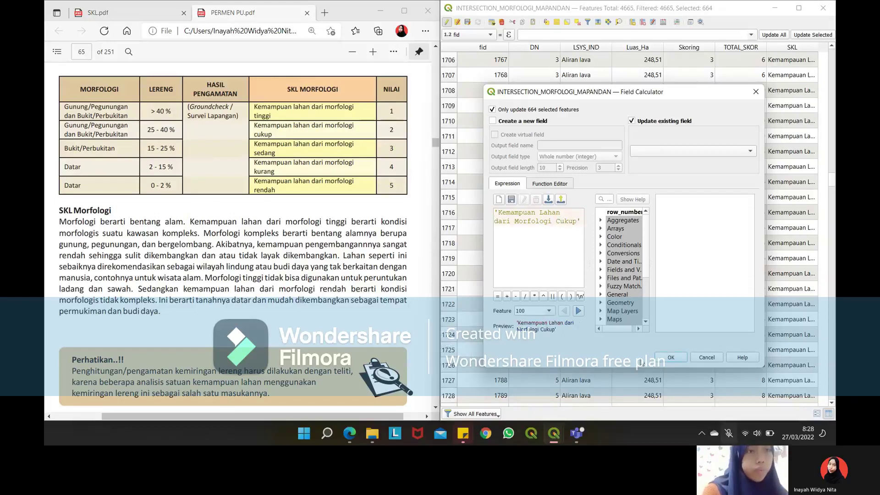
# Choose SKL as the field to update and apply the Cukup expression to the selected features.
pyautogui.click(690, 151)
pyautogui.click(671, 210)
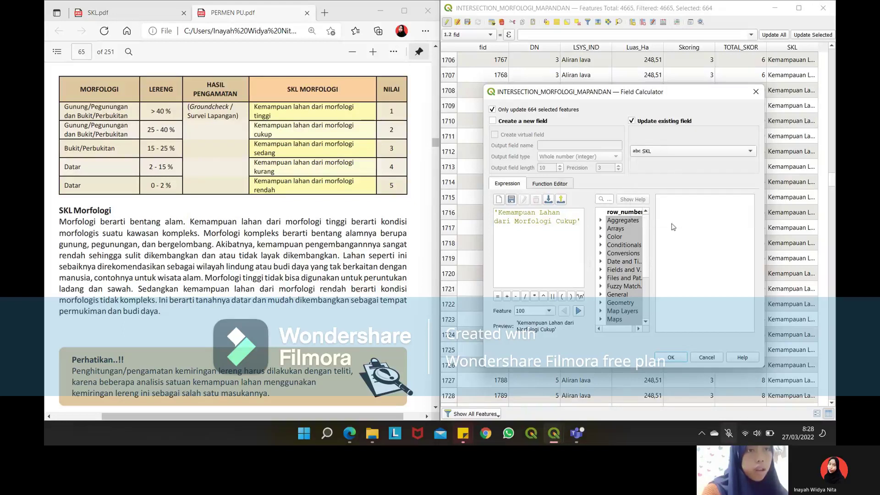
pyautogui.click(671, 357)
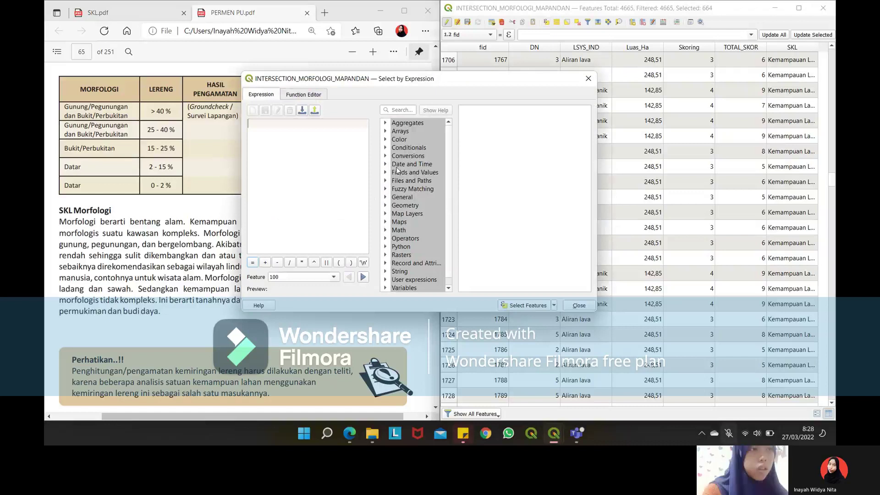
# Build the selection expression "TOTAL_SKOR" = 2 and select the matching features.
pyautogui.click(393, 172)
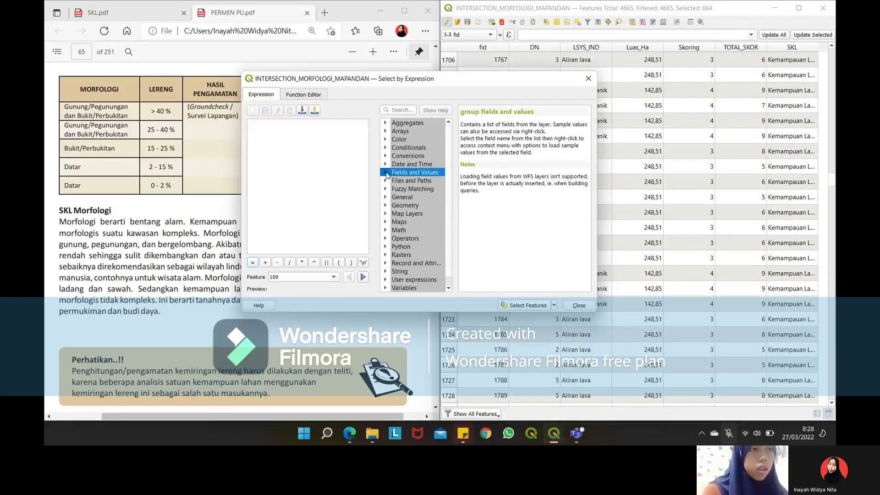
pyautogui.click(386, 173)
pyautogui.doubleClick(424, 234)
pyautogui.click(499, 206)
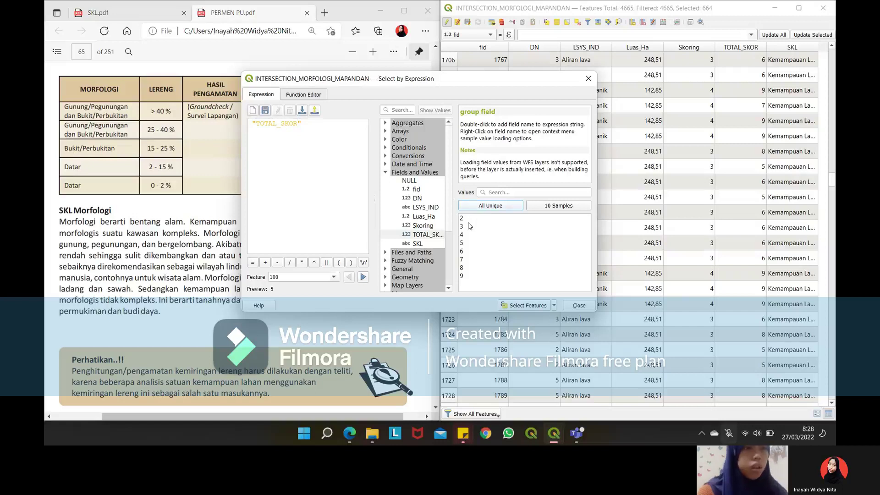
pyautogui.click(470, 219)
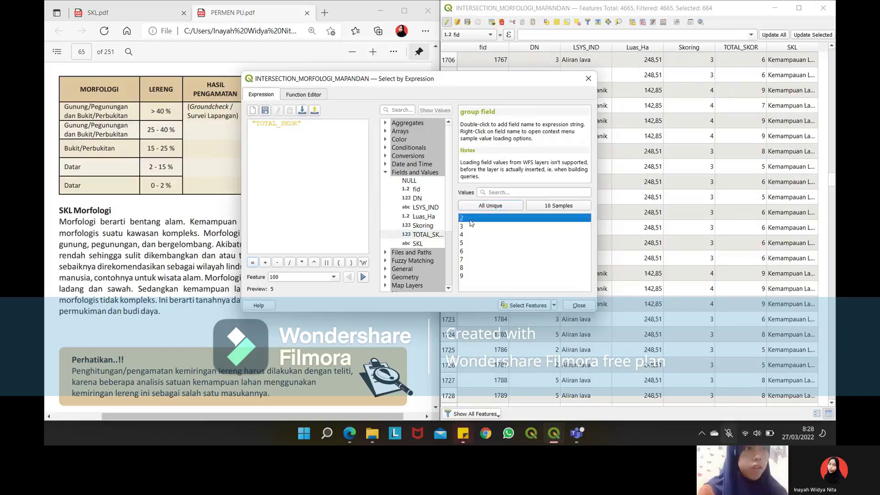
pyautogui.click(309, 125)
pyautogui.write('=')
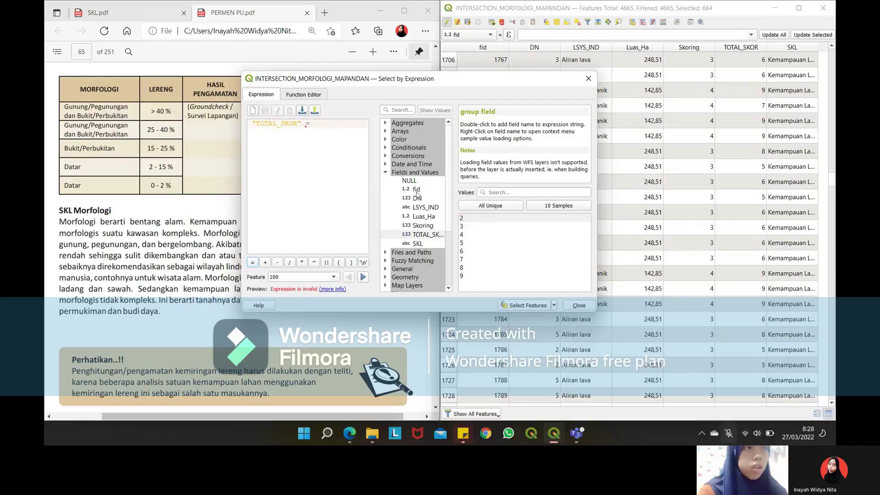
pyautogui.doubleClick(467, 218)
pyautogui.click(517, 306)
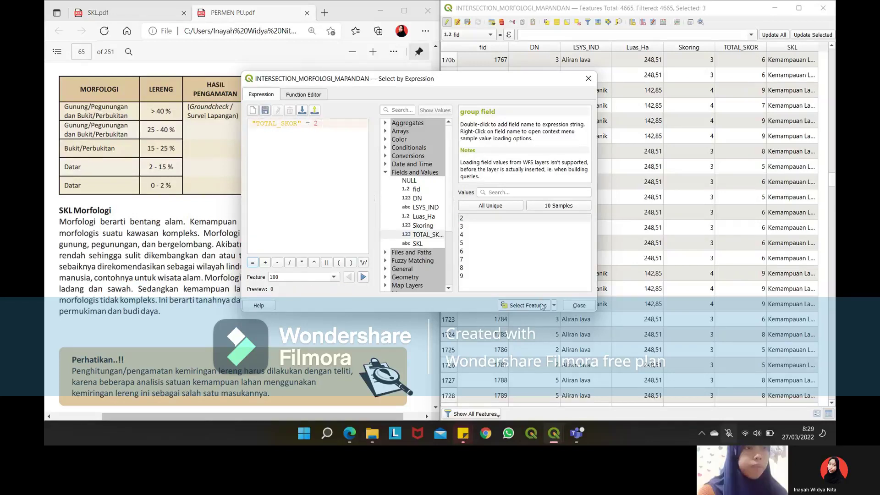
pyautogui.click(578, 306)
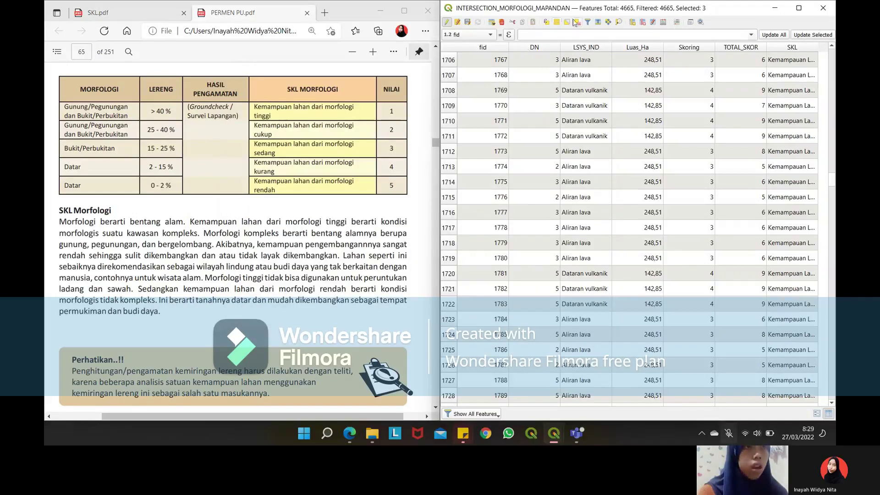
# Open the Field Calculator for the features scoring 2 and set it to update the existing SKL field.
pyautogui.click(664, 23)
pyautogui.click(653, 122)
pyautogui.click(655, 151)
pyautogui.click(656, 210)
pyautogui.click(544, 239)
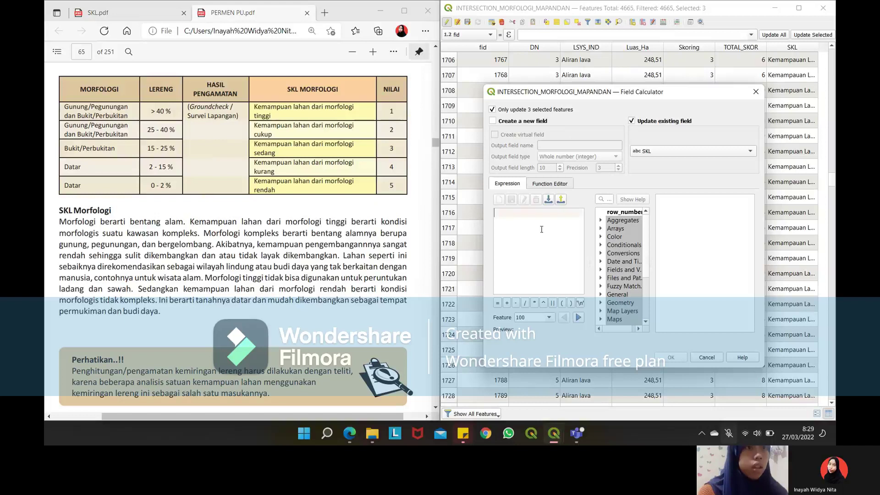
# Enter the expression 'Kemampuan Lahan dari Morfologi Tinggi' in single quotes and apply it to the SKL field.
pyautogui.press('capslock')
pyautogui.write('Kemampuan Lahan ')
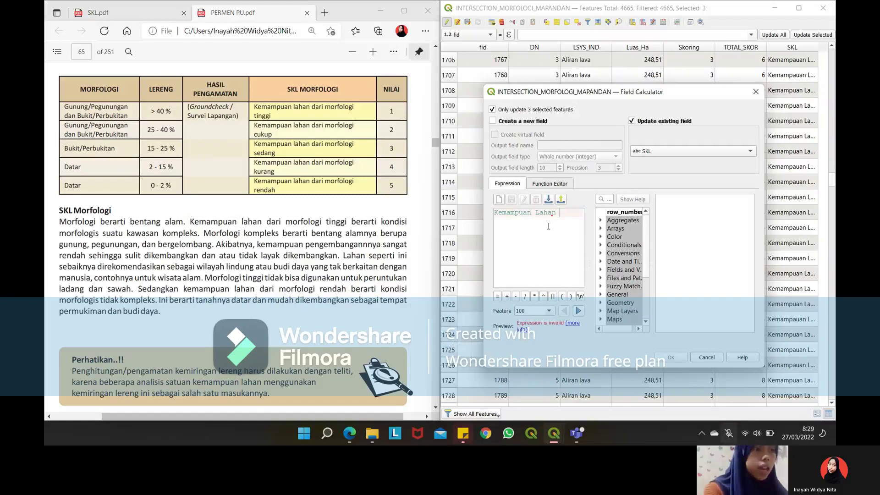
pyautogui.write('dari M')
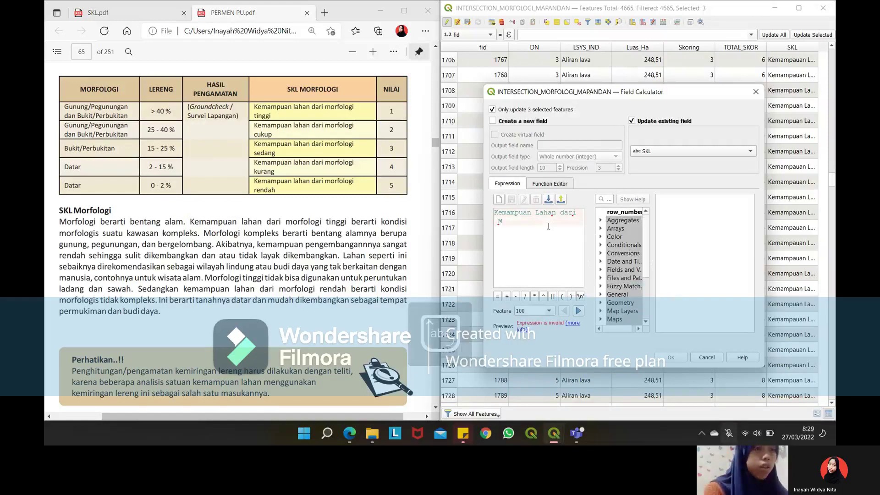
pyautogui.write('orfol')
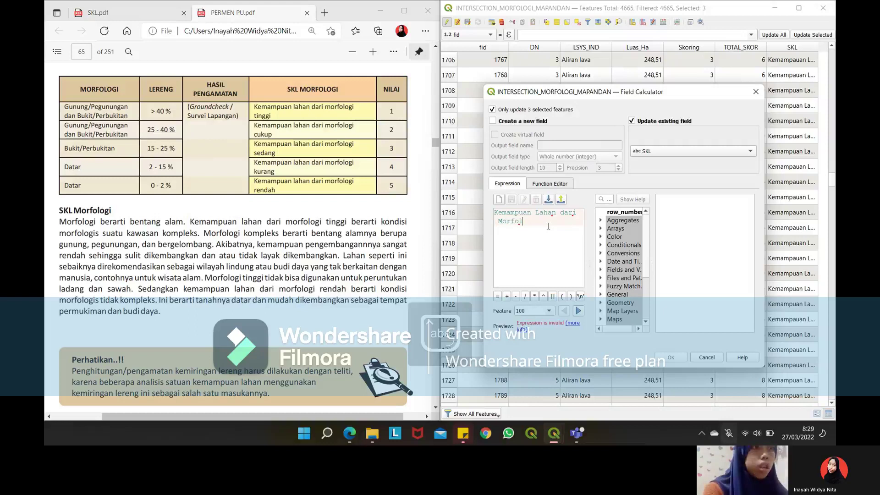
pyautogui.write('ogi Tinggi')
pyautogui.write('a')
pyautogui.write("'")
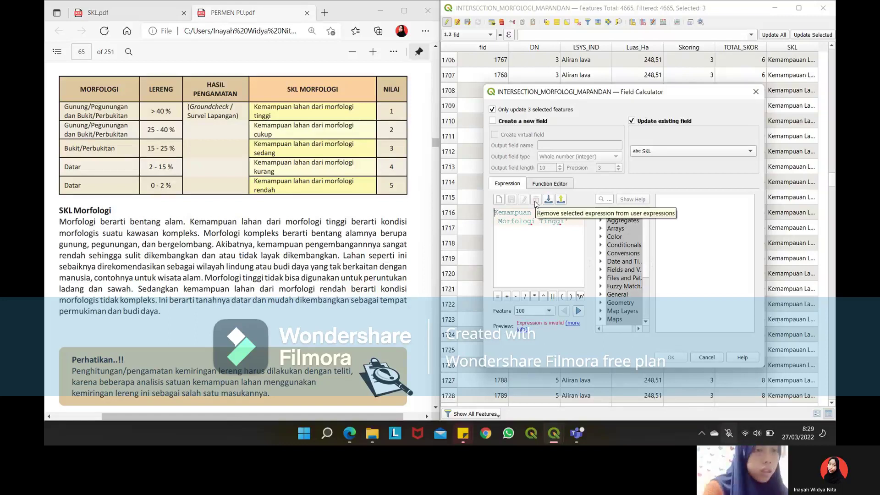
pyautogui.write("'")
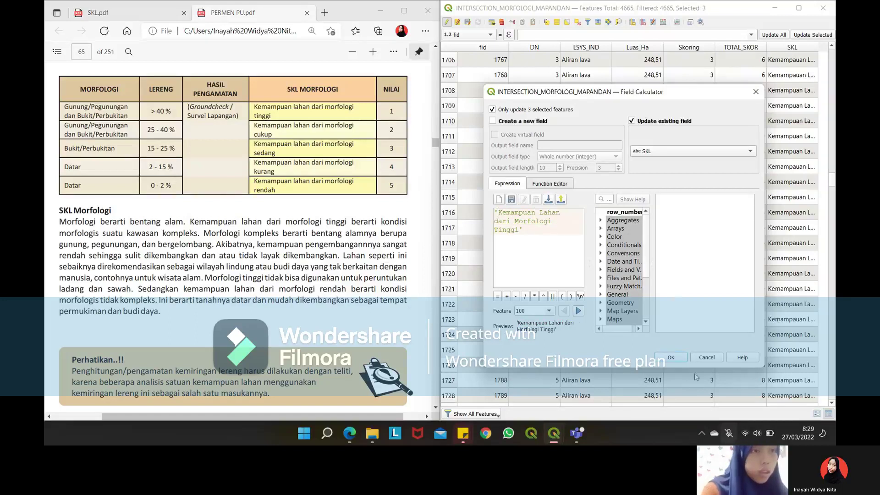
pyautogui.click(671, 357)
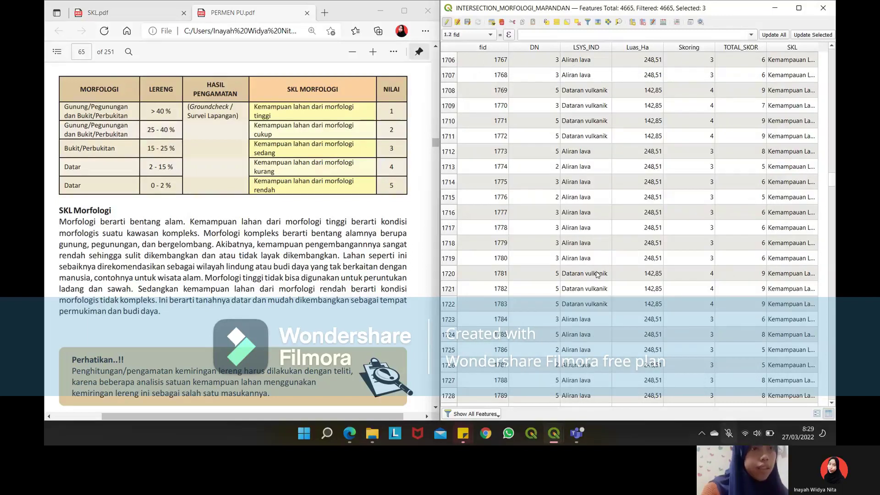
# Save the edits made to the INTERSECTION_MORFOLOGI_MAPANDAN attribute table.
pyautogui.click(573, 434)
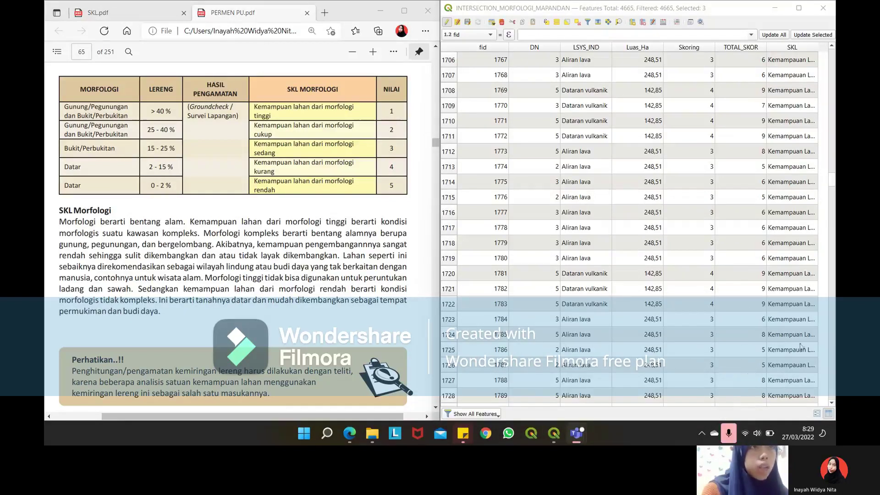
pyautogui.click(467, 22)
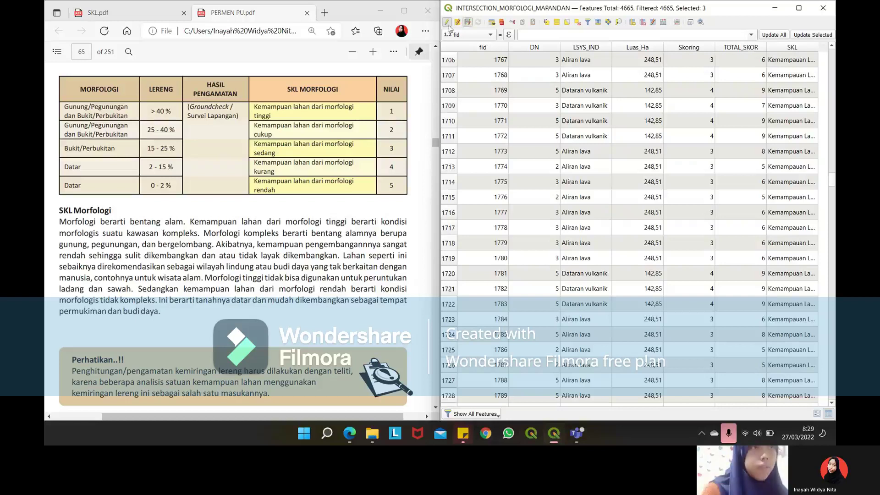
# End the edit session on the intersection layer and close its attribute table and the expression selection dialog.
pyautogui.click(447, 23)
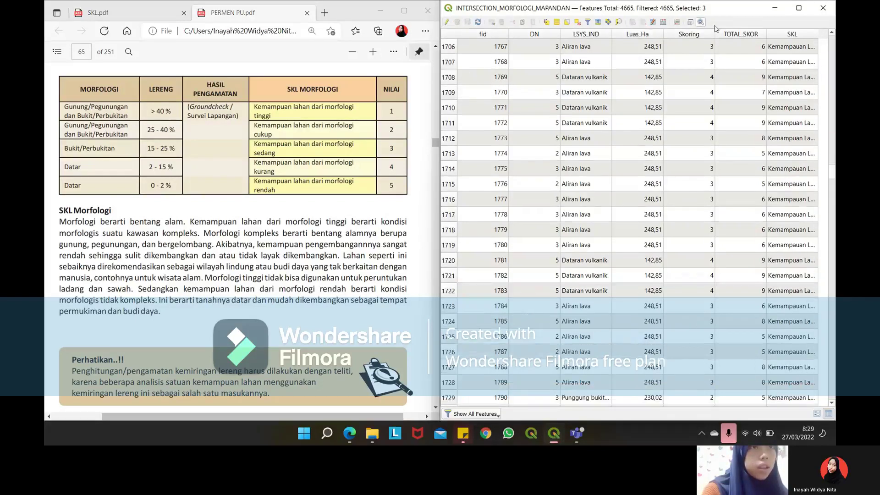
pyautogui.click(820, 10)
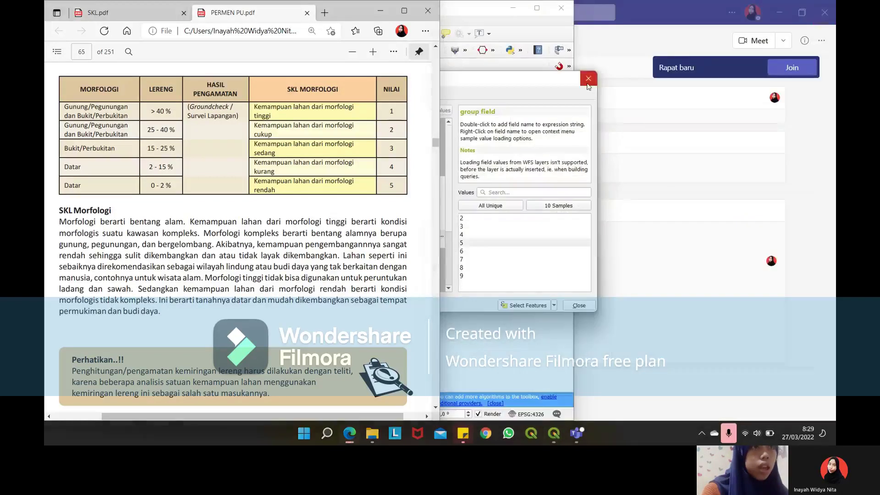
pyautogui.click(589, 83)
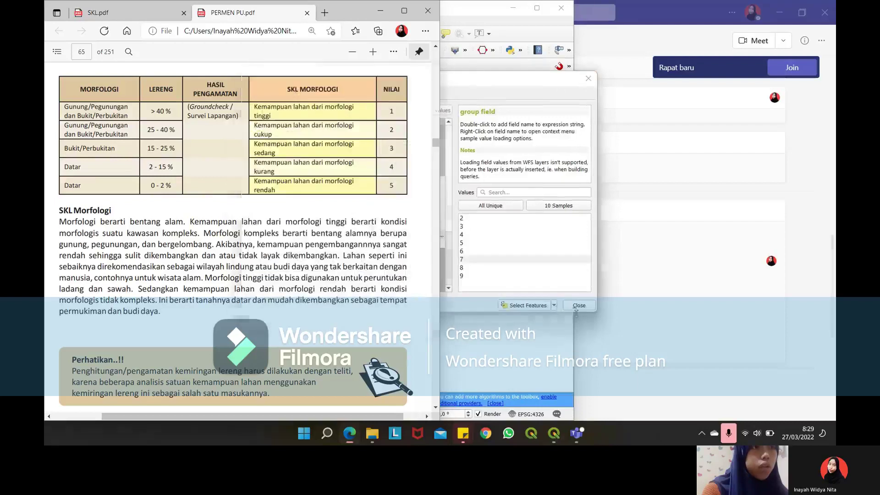
# Maximize the QGIS main window and hide the SKORING MORFO FIX layer to expose the intersection layer.
pyautogui.click(525, 14)
pyautogui.doubleClick(524, 14)
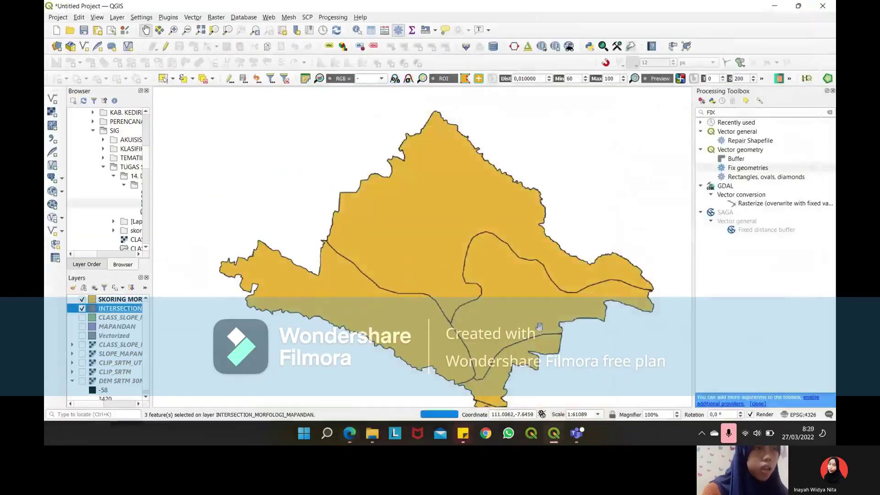
pyautogui.click(82, 299)
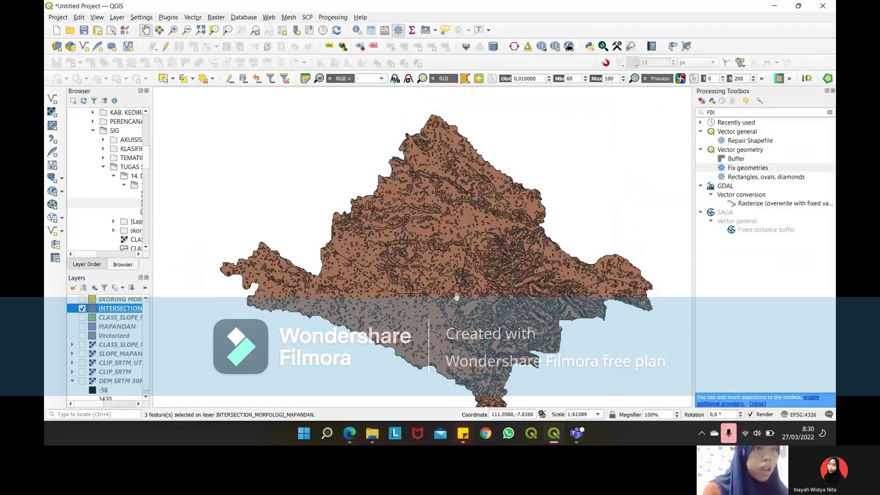
pyautogui.moveTo(456, 300); pyautogui.dragTo(452, 271)
# Set the symbology of INTERSECTION_MORFOLOGI_MAPANDAN to Categorized on the SKL field and classify its values.
pyautogui.click(115, 309)
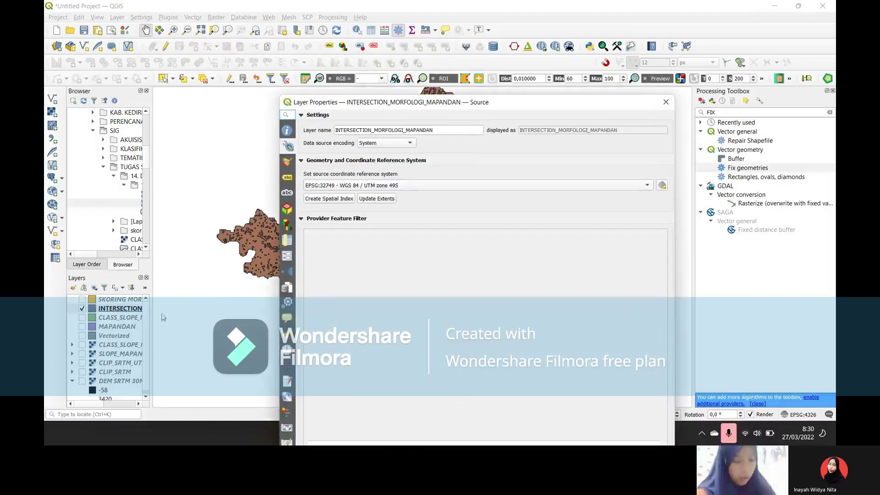
pyautogui.click(288, 161)
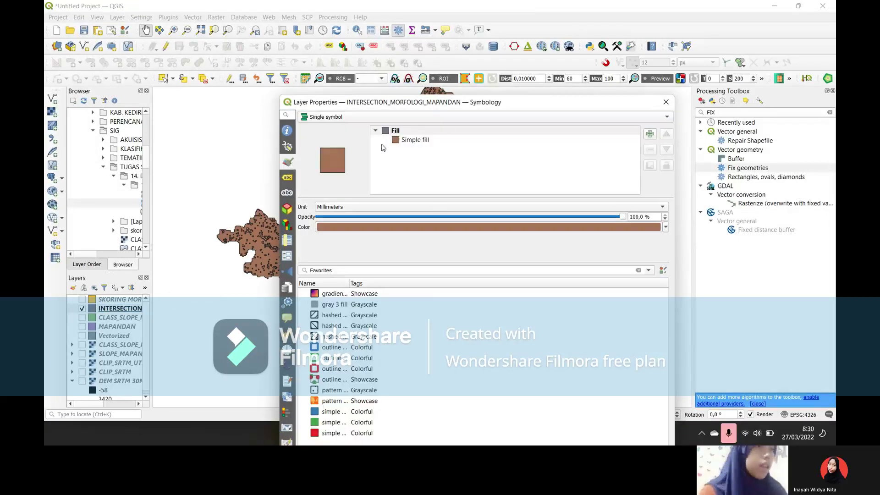
pyautogui.click(465, 116)
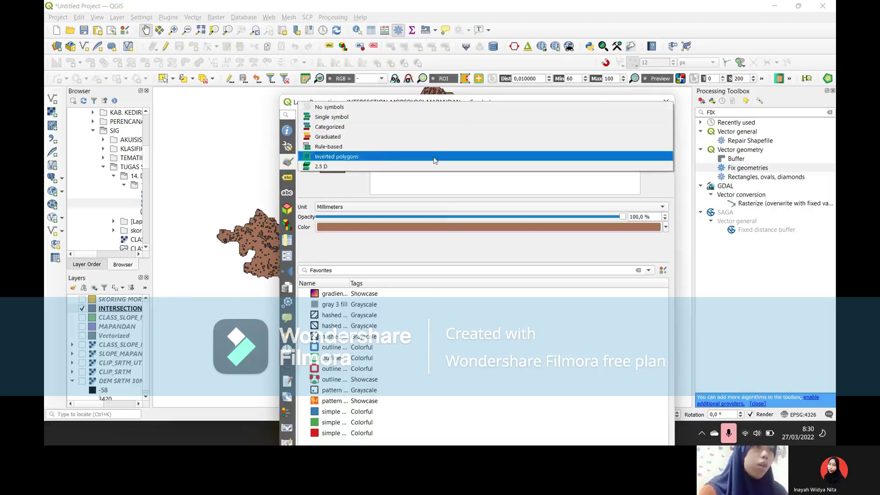
pyautogui.click(437, 128)
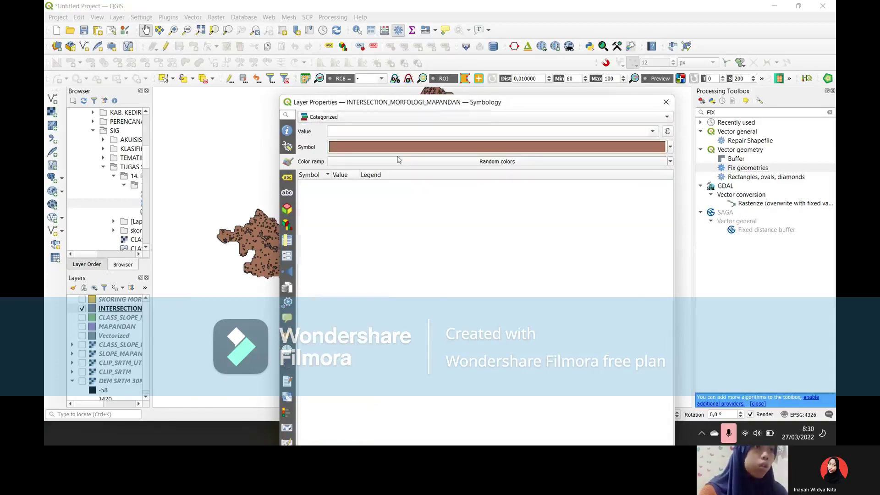
pyautogui.click(652, 131)
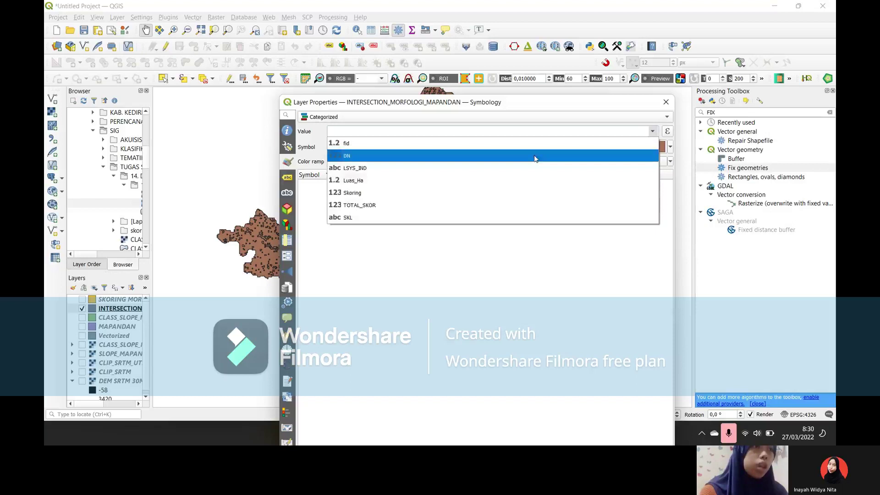
pyautogui.click(479, 211)
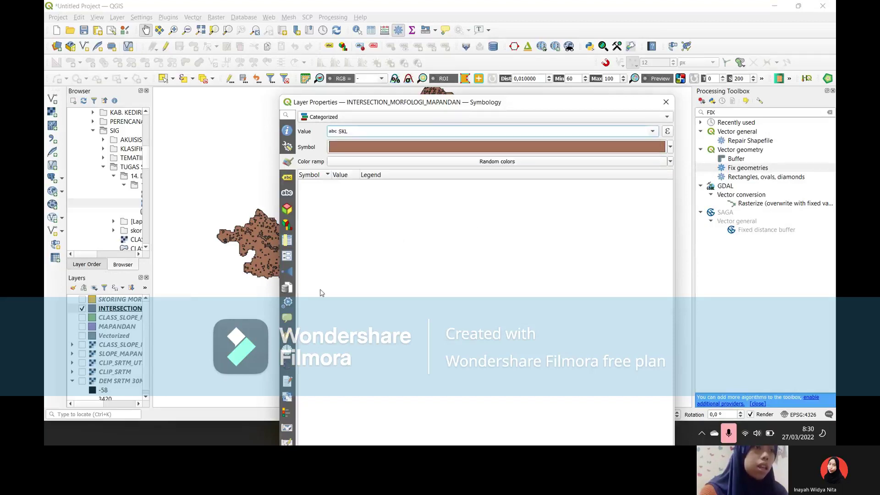
pyautogui.moveTo(540, 104); pyautogui.dragTo(536, 30)
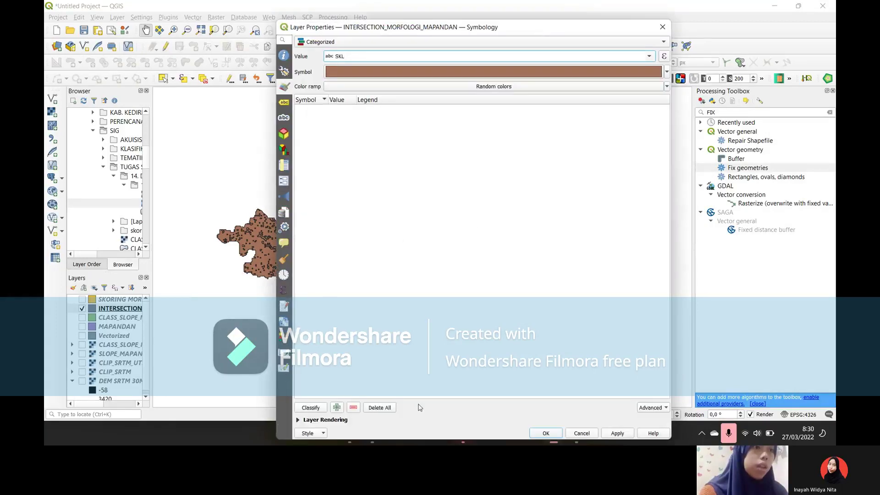
pyautogui.click(304, 408)
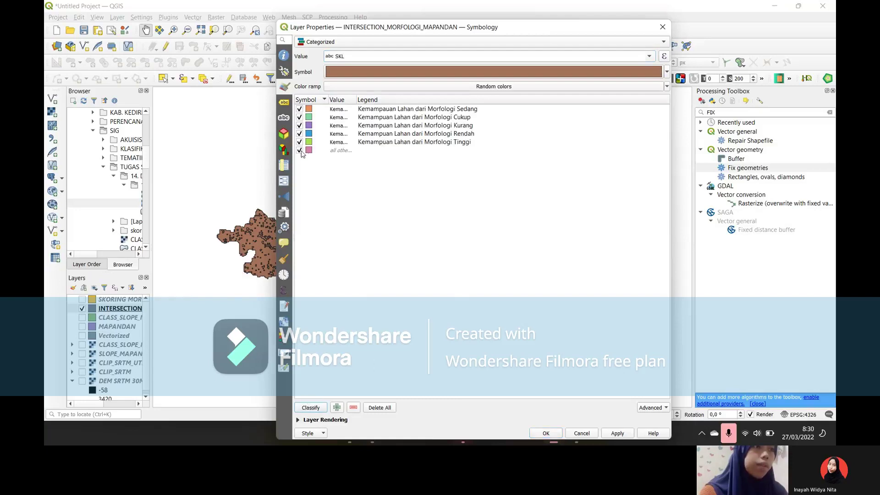
# Remove the all-other-values category and move the Morfologi Tinggi class to the start of the class list.
pyautogui.click(311, 151)
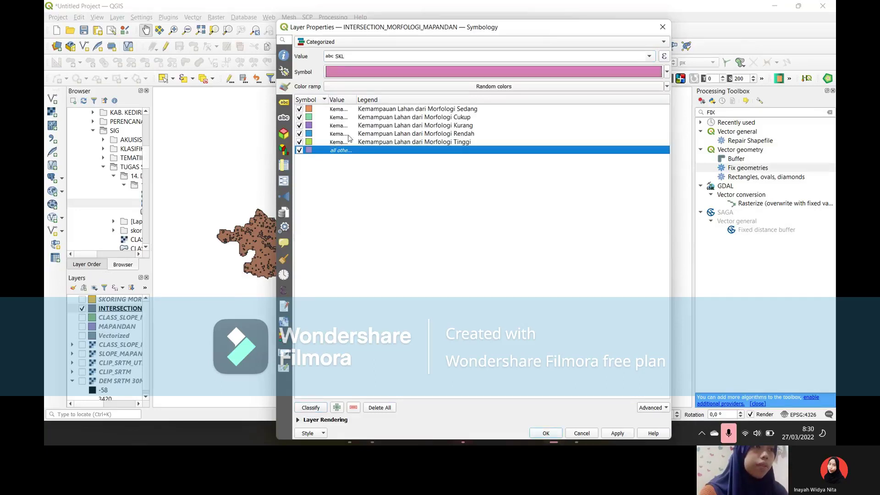
pyautogui.click(353, 408)
pyautogui.moveTo(454, 146); pyautogui.dragTo(456, 110)
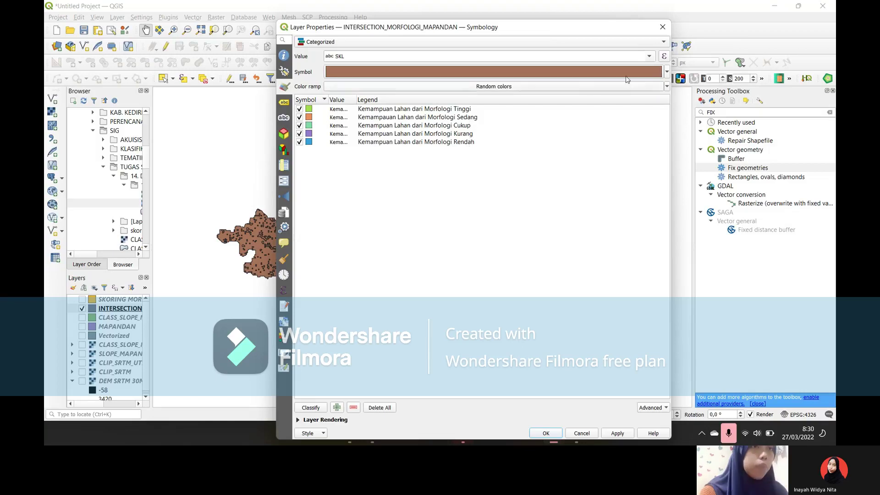
# Assign the Spectral color ramp to the SKL classes and apply the symbology to the layer.
pyautogui.click(666, 87)
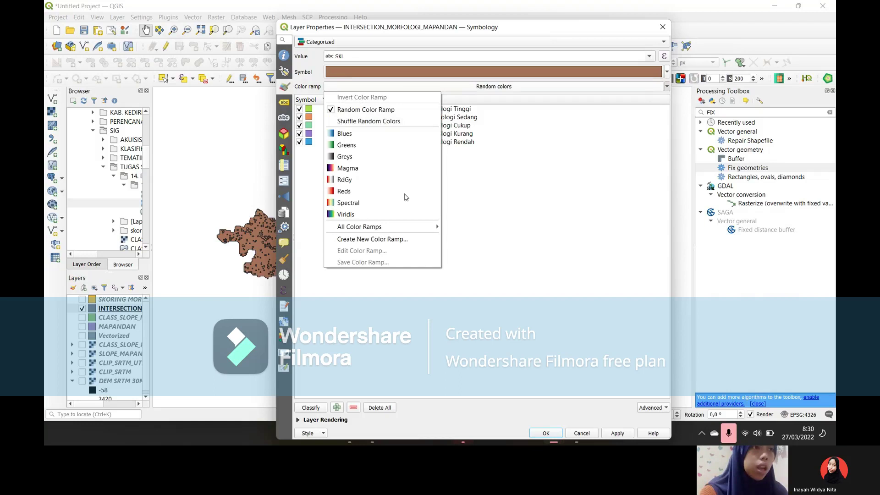
pyautogui.click(344, 204)
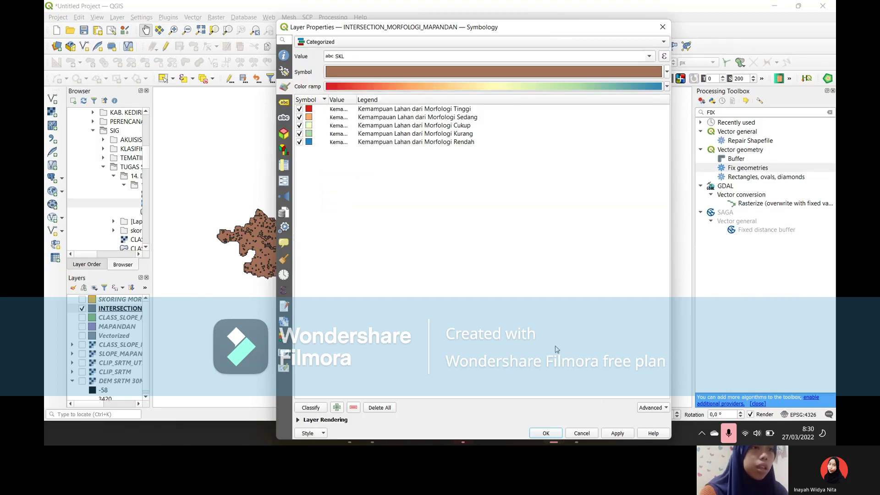
pyautogui.click(617, 433)
pyautogui.click(540, 433)
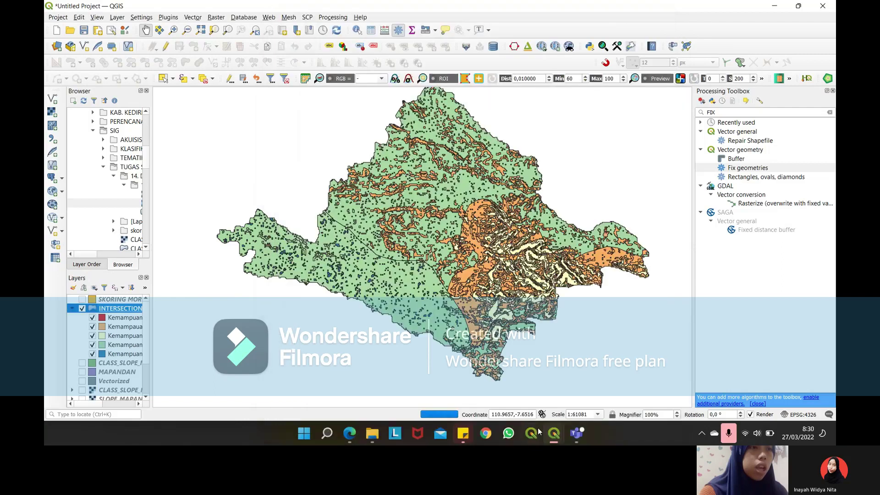
# Examine how the SKL Morfologi classes are distributed across the map, both in detail and over the whole area.
pyautogui.scroll(2, 477, 249)
pyautogui.scroll(-2, 477, 249)
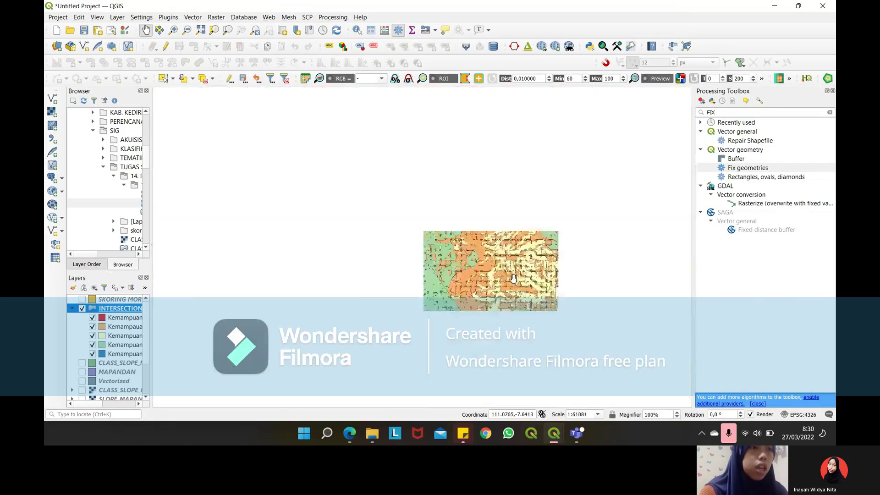
pyautogui.moveTo(477, 249); pyautogui.dragTo(439, 219)
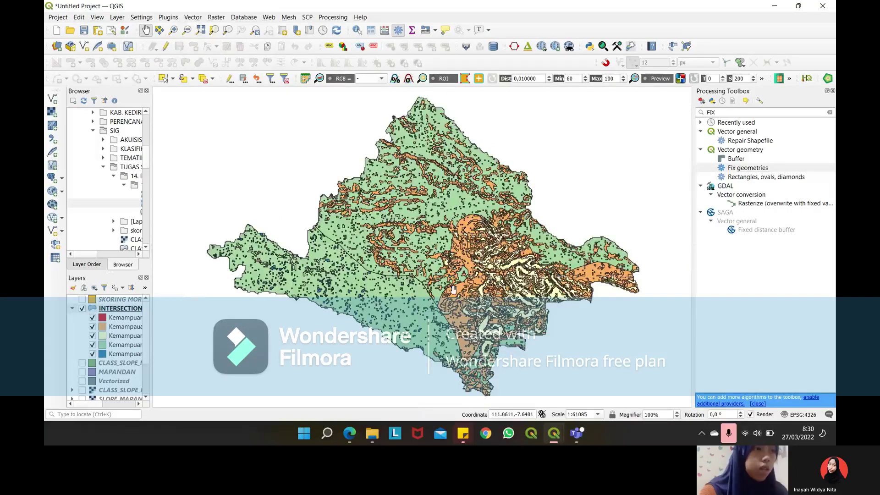
pyautogui.scroll(1, 452, 289)
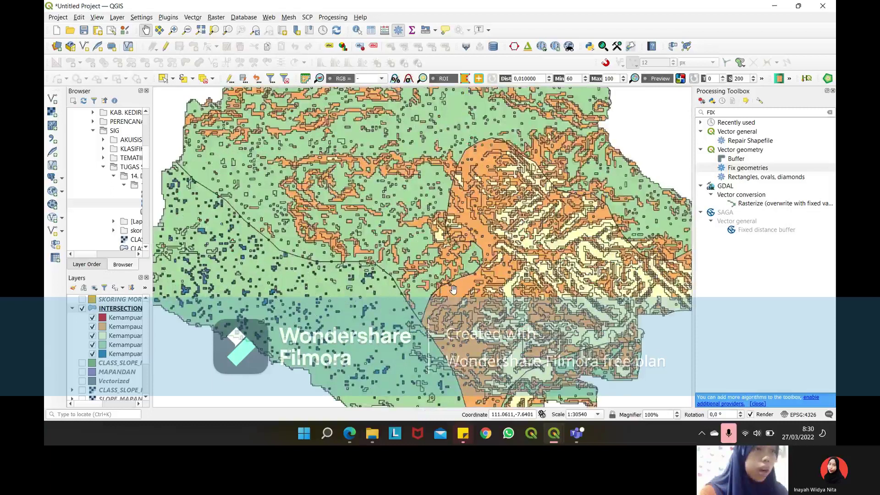
pyautogui.moveTo(453, 289); pyautogui.dragTo(490, 240)
pyautogui.scroll(-1, 490, 240)
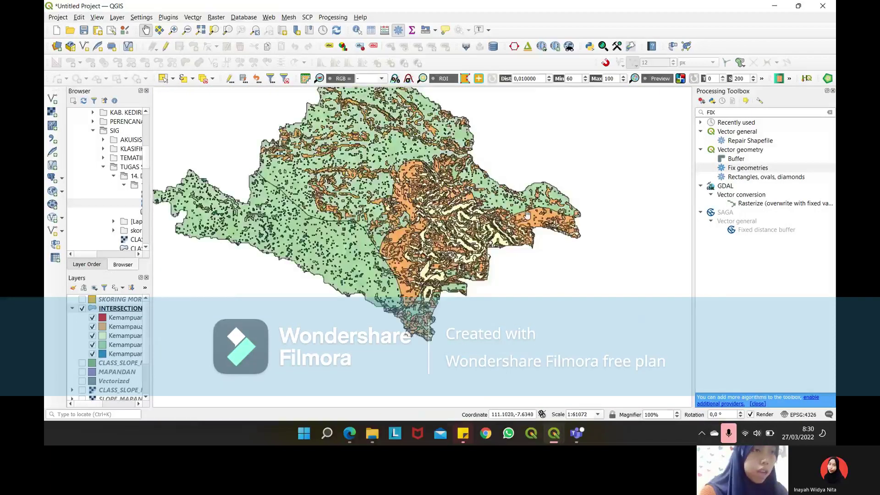
pyautogui.scroll(1, 526, 214)
pyautogui.scroll(1, 530, 208)
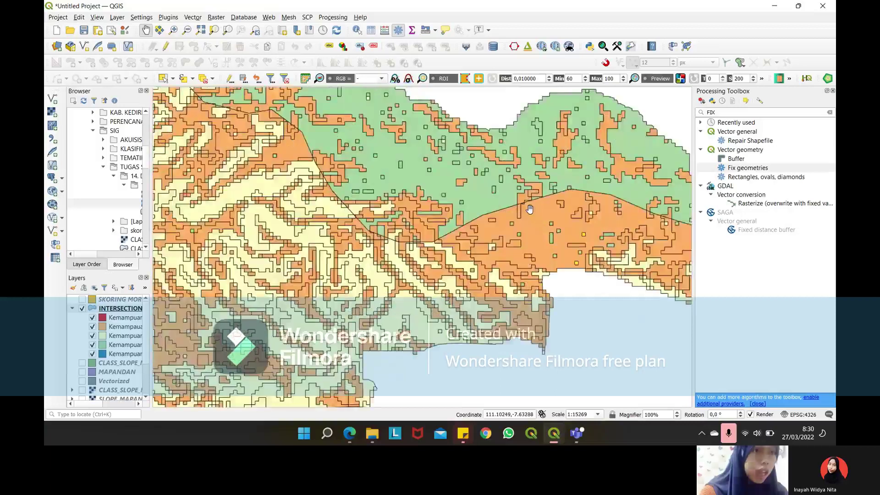
pyautogui.moveTo(529, 208); pyautogui.dragTo(439, 184)
pyautogui.moveTo(366, 201); pyautogui.dragTo(483, 214)
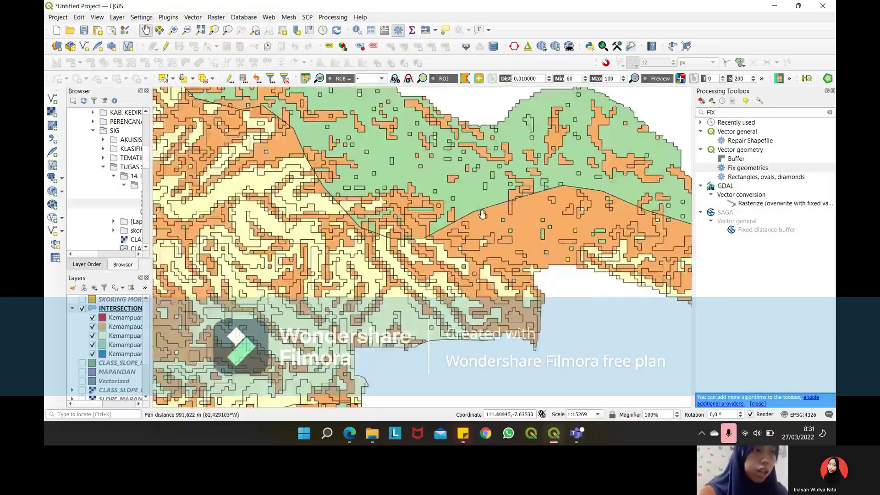
pyautogui.moveTo(374, 242); pyautogui.dragTo(477, 206)
pyautogui.scroll(-2, 478, 206)
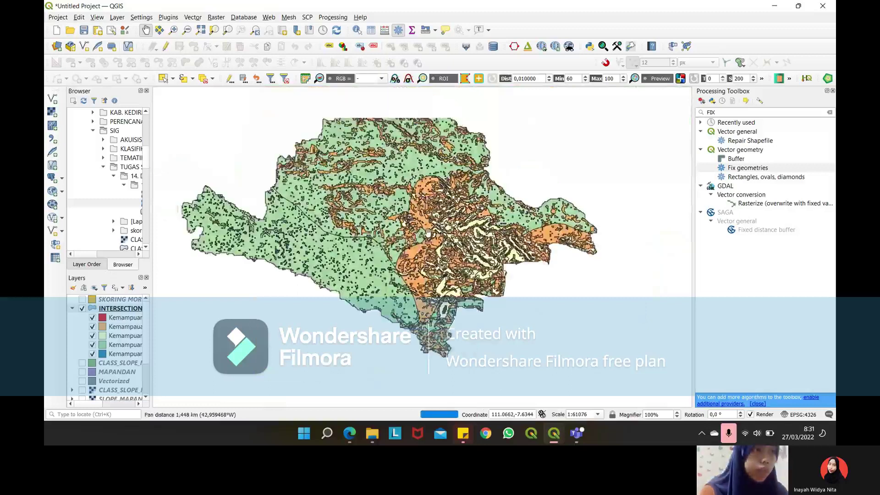
pyautogui.scroll(1, 397, 212)
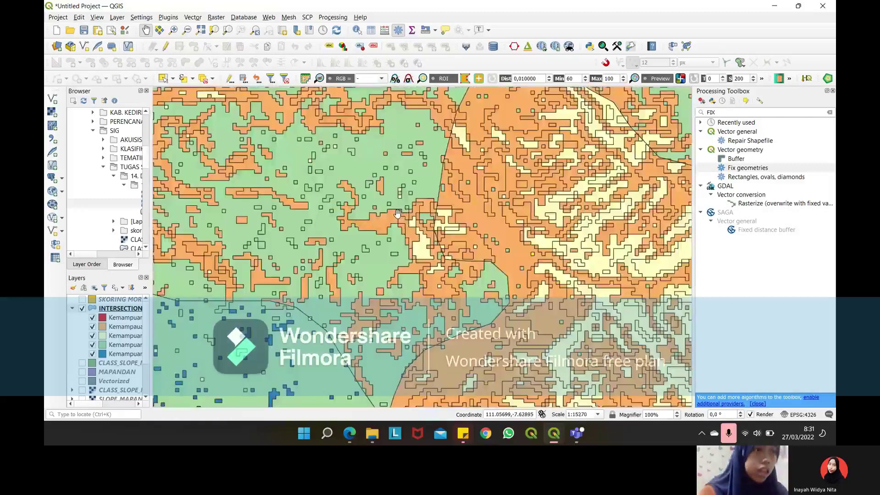
pyautogui.scroll(-2, 374, 186)
pyautogui.moveTo(374, 186); pyautogui.dragTo(380, 216)
pyautogui.scroll(1, 381, 216)
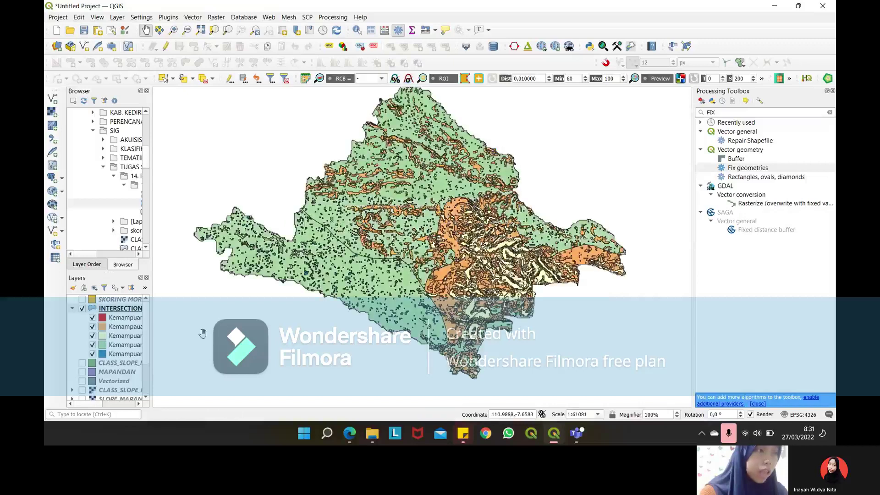
# Widen the Layers panel to show more of the SKL class names and review the classified map as a whole.
pyautogui.moveTo(152, 339); pyautogui.dragTo(200, 354)
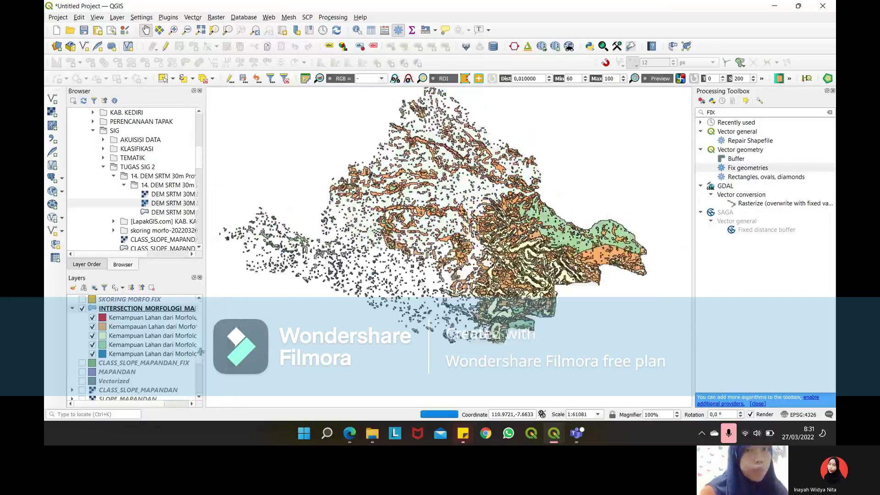
pyautogui.scroll(3, 507, 250)
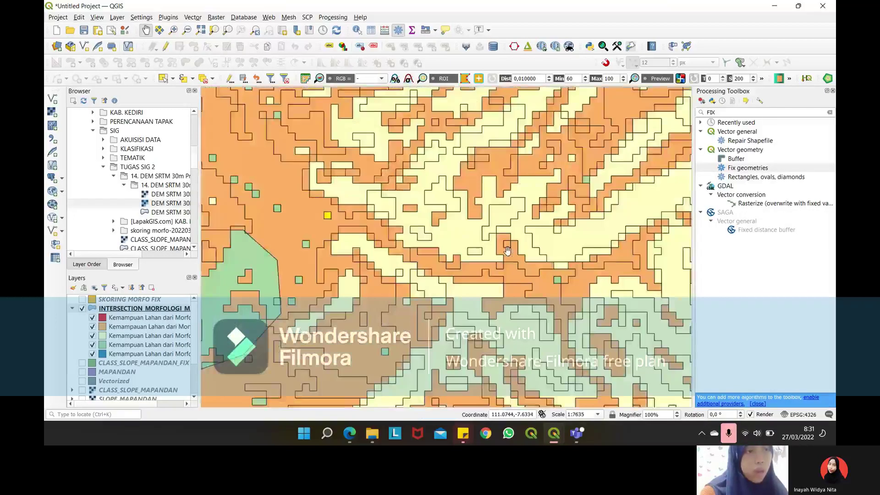
pyautogui.scroll(-4, 507, 250)
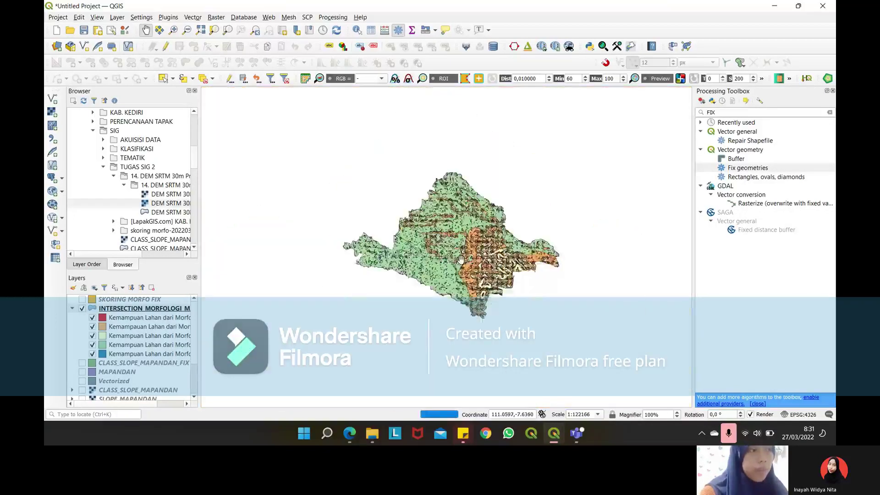
pyautogui.moveTo(442, 260); pyautogui.dragTo(433, 235)
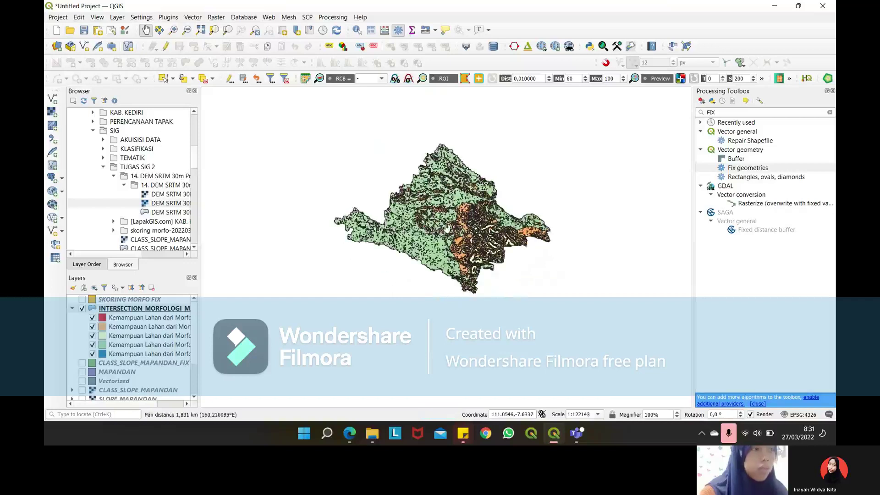
pyautogui.scroll(-1, 458, 236)
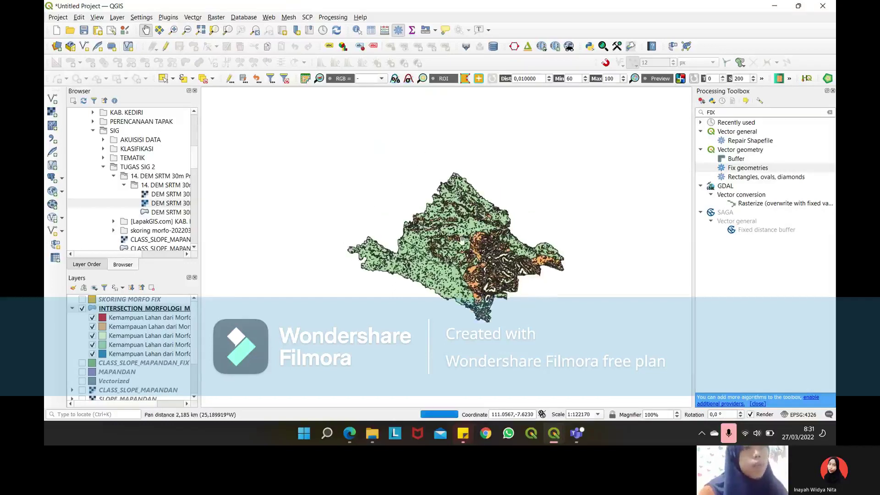
pyautogui.scroll(2, 458, 236)
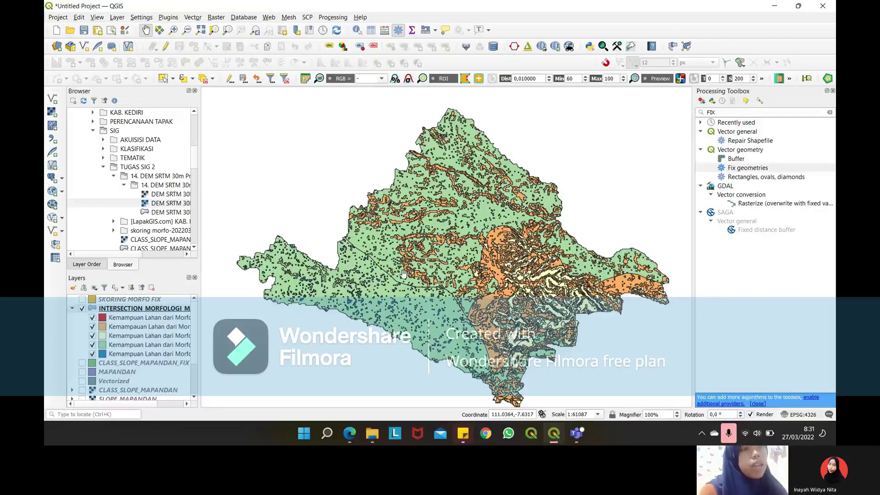
pyautogui.moveTo(490, 268); pyautogui.dragTo(491, 258)
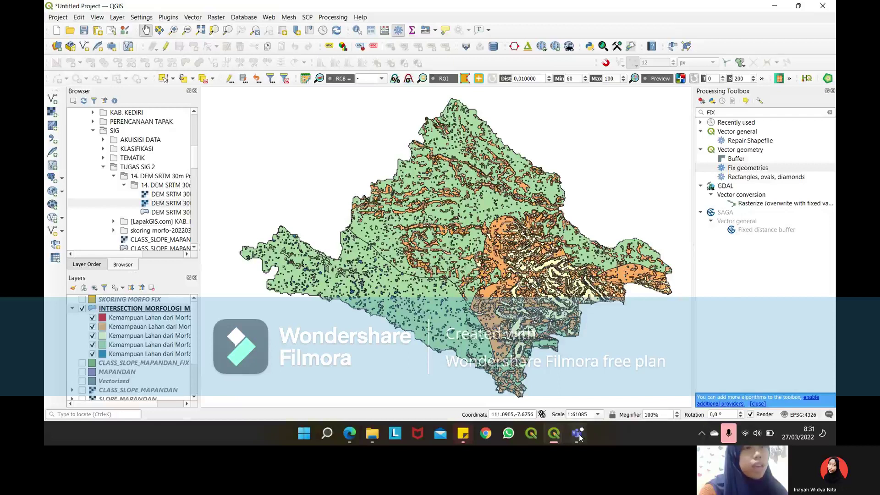
# Switch to the Microsoft Teams window.
pyautogui.click(641, 380)
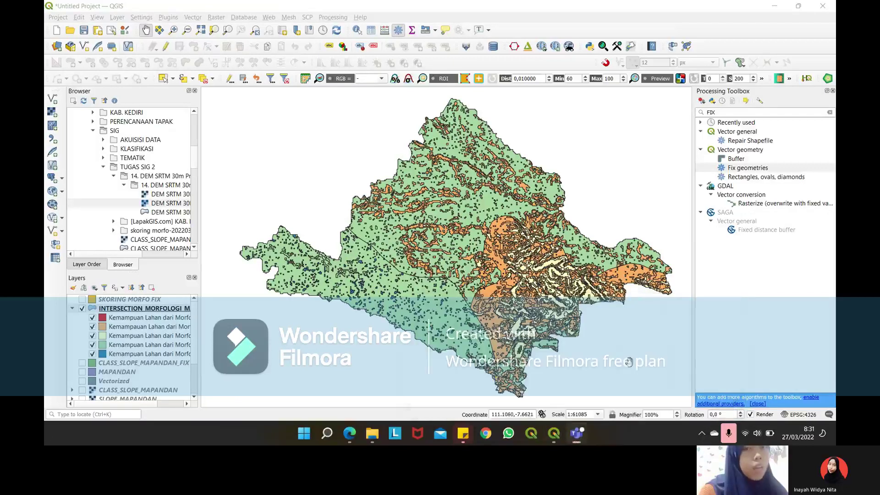